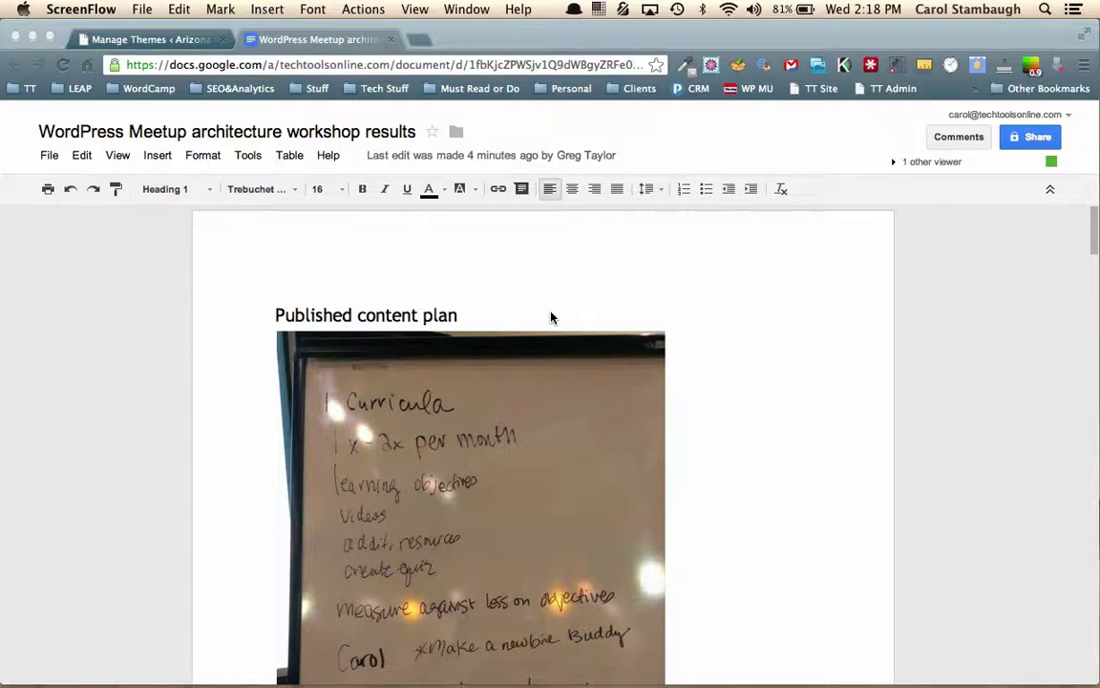
- View the Arizona WordPress site's front page, and return to the site's theme management page
click(119, 40)
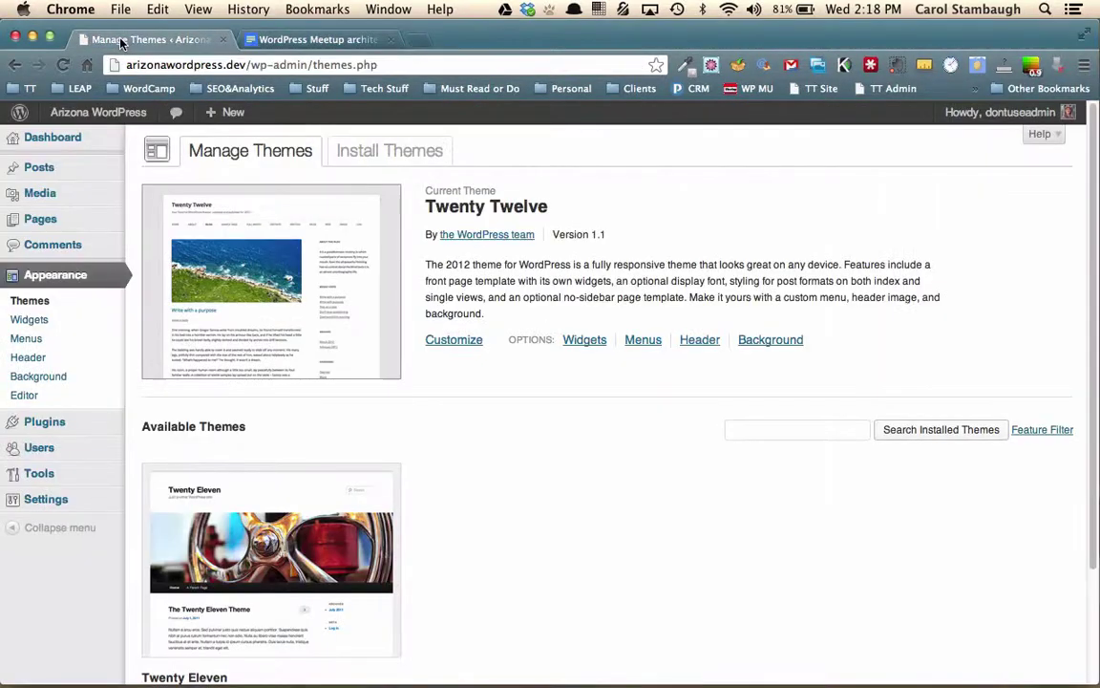
click(86, 115)
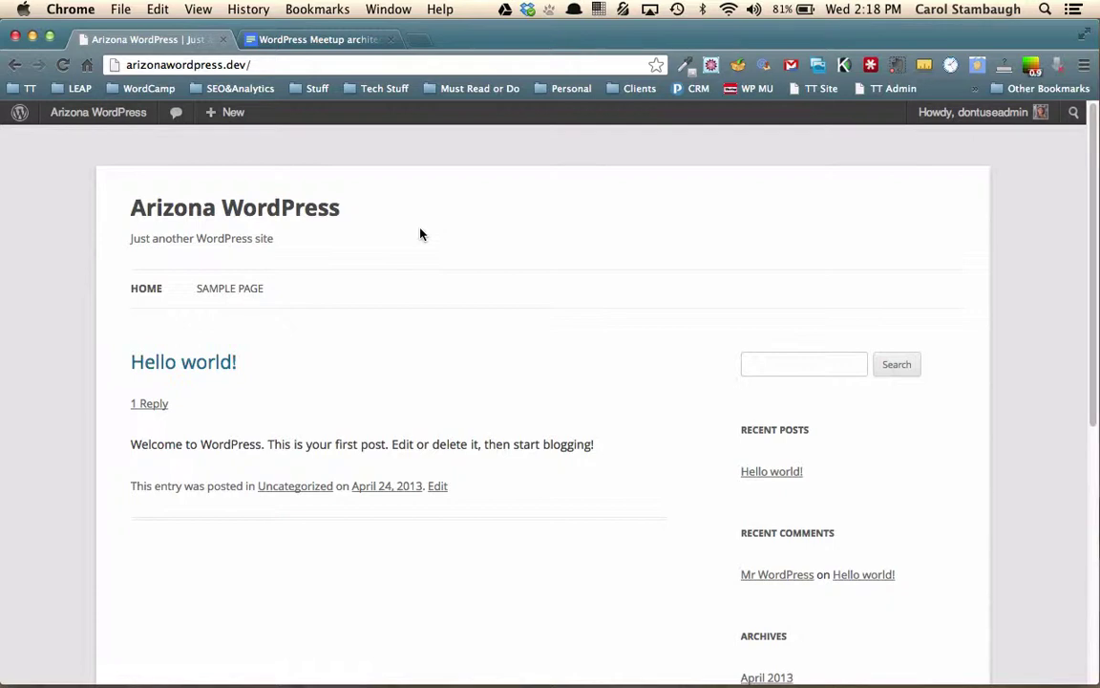
mouse_move(106, 120)
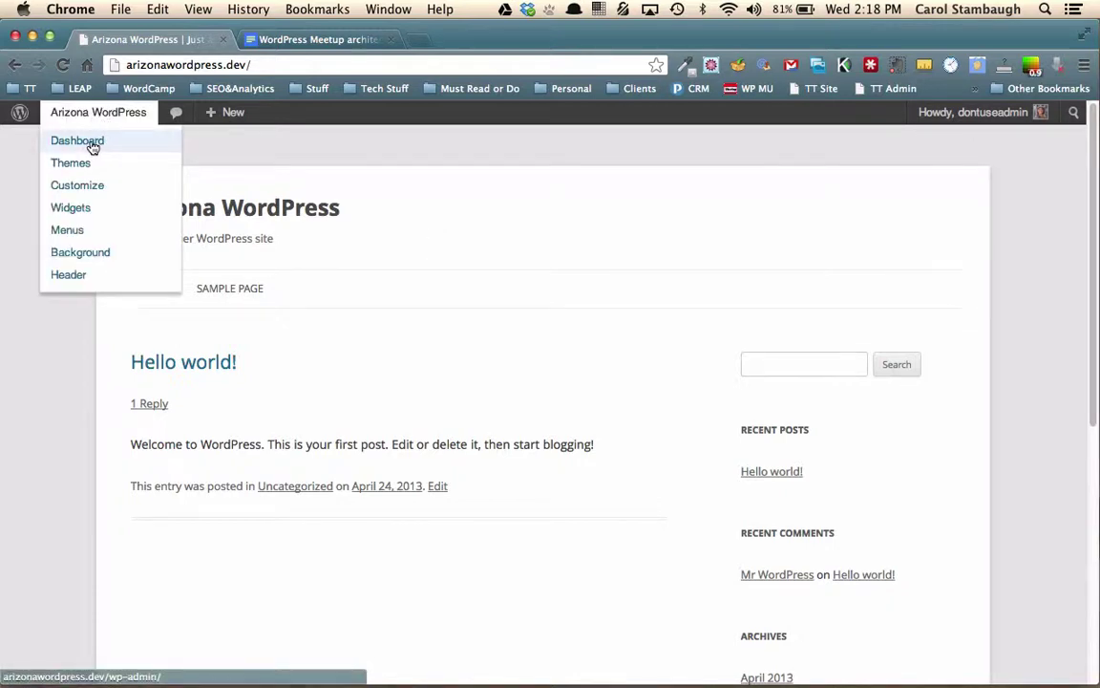
click(85, 164)
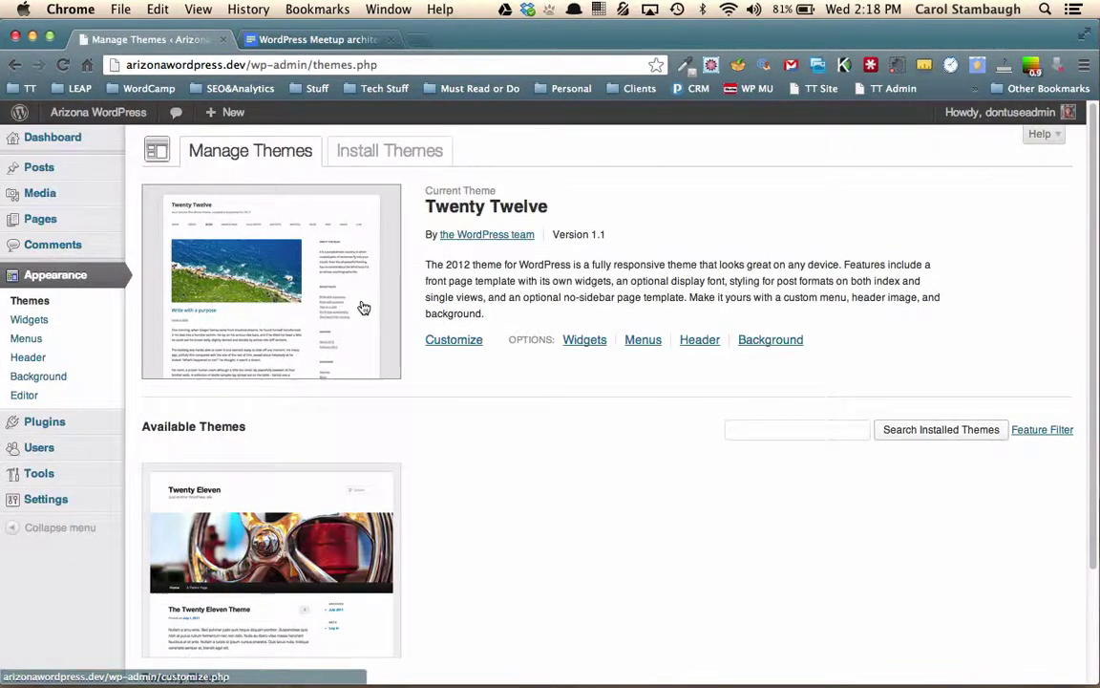
- Choose genesis.1.8.2.zip from Documents > WordPress > Themes > Genesis as the theme file to upload
click(379, 157)
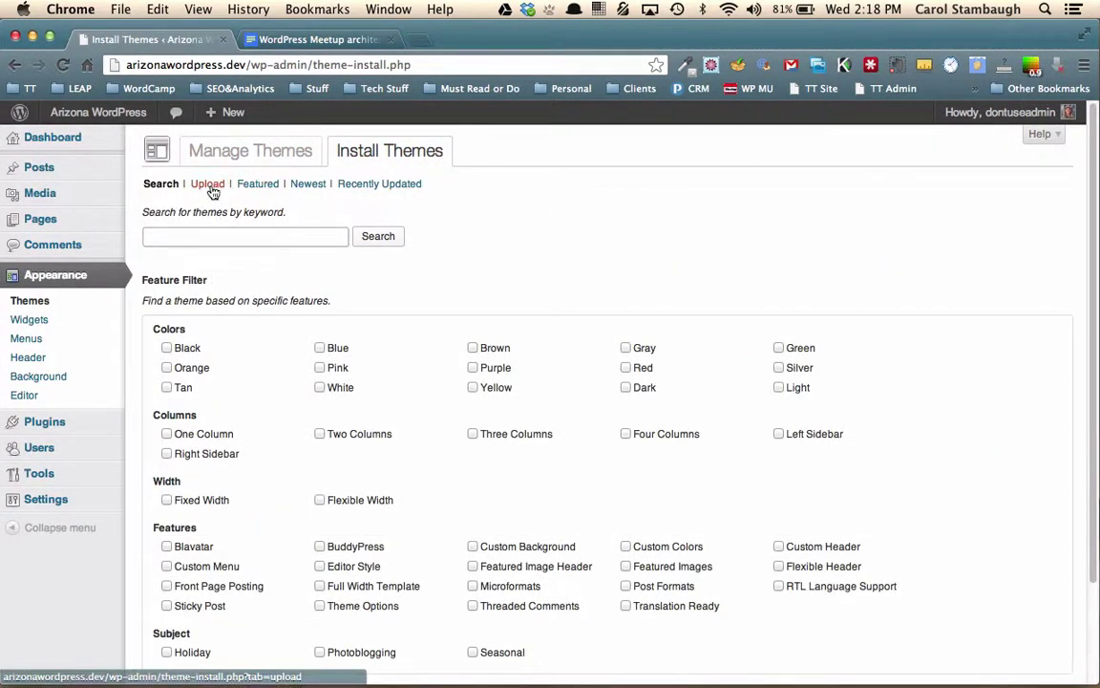
click(208, 184)
click(180, 278)
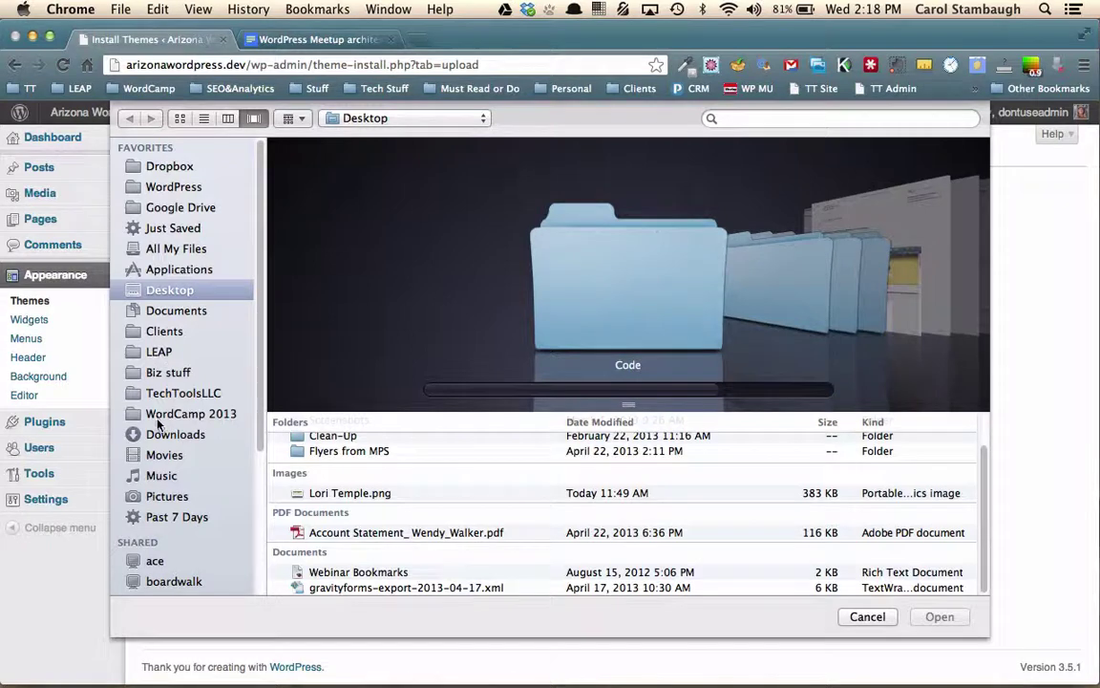
click(151, 309)
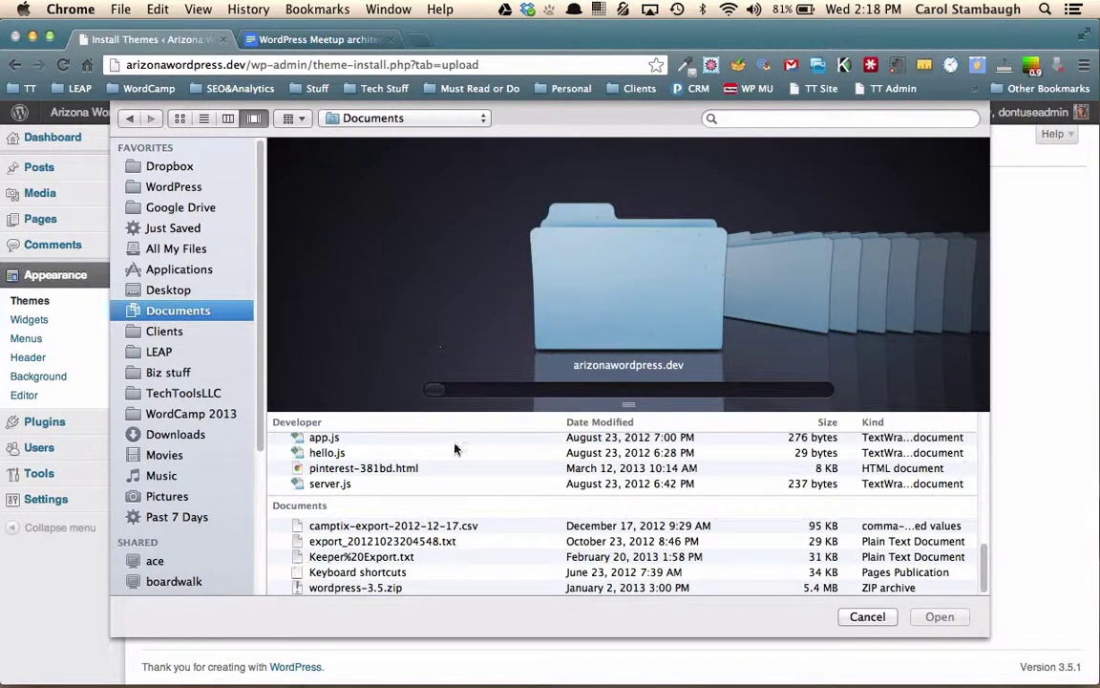
click(228, 118)
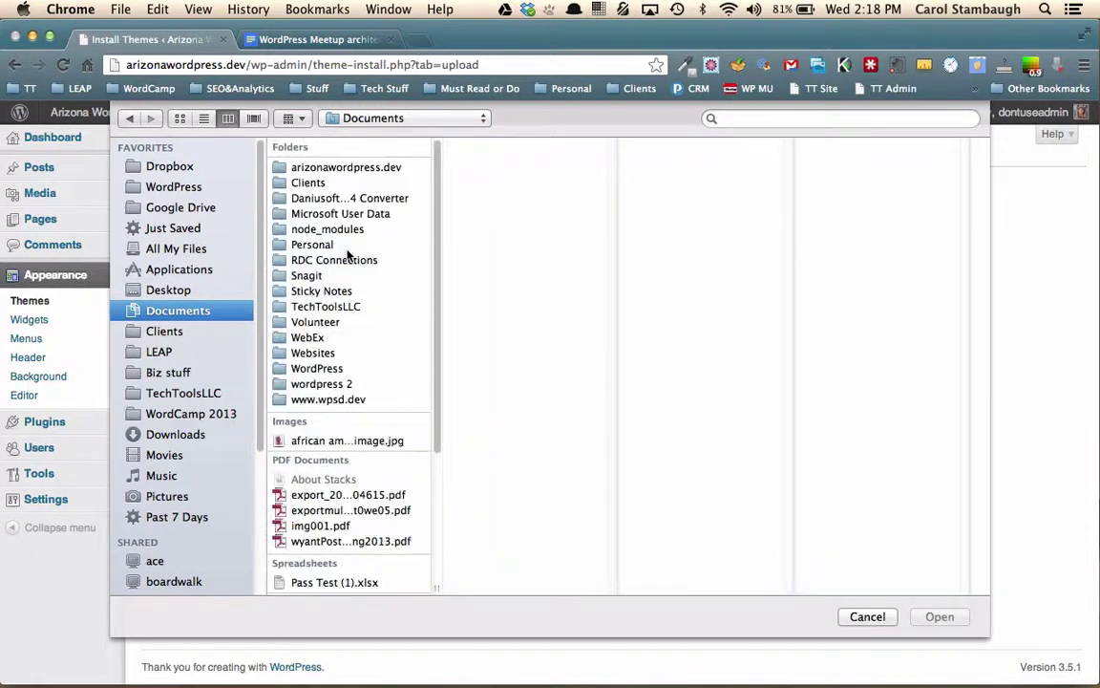
click(317, 367)
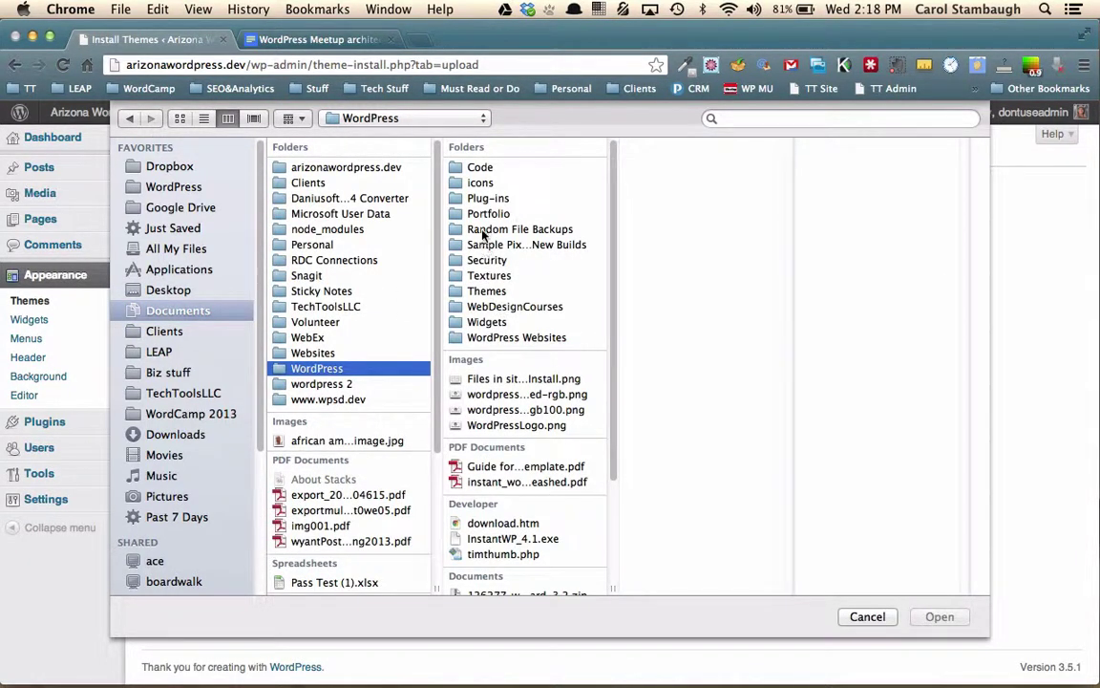
click(486, 297)
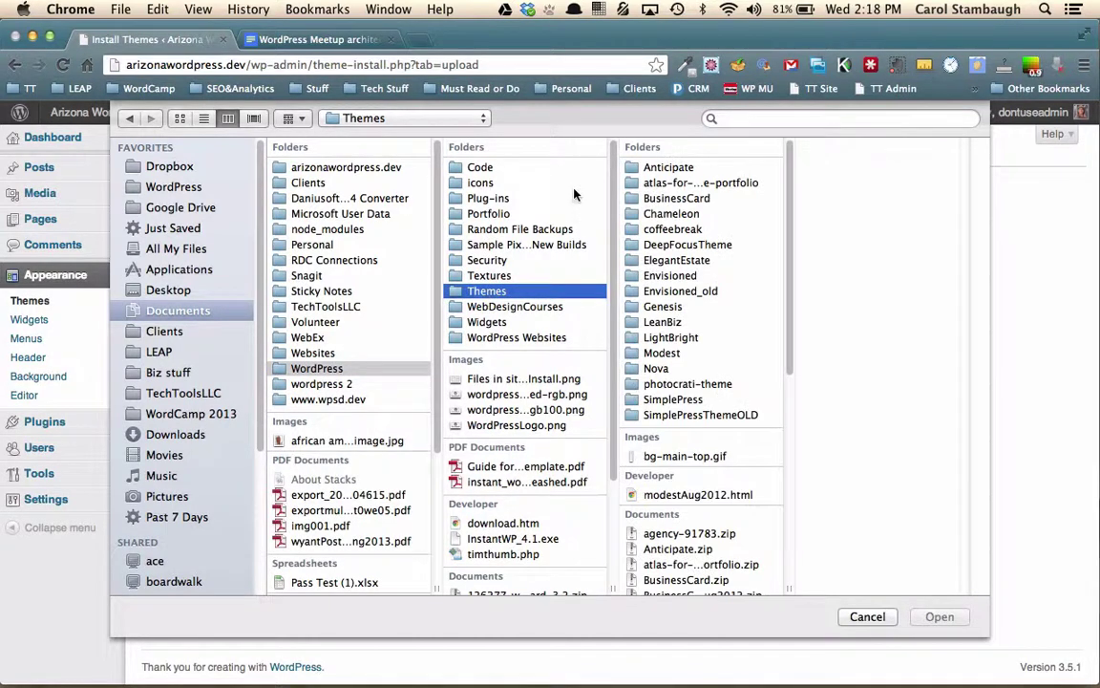
click(666, 305)
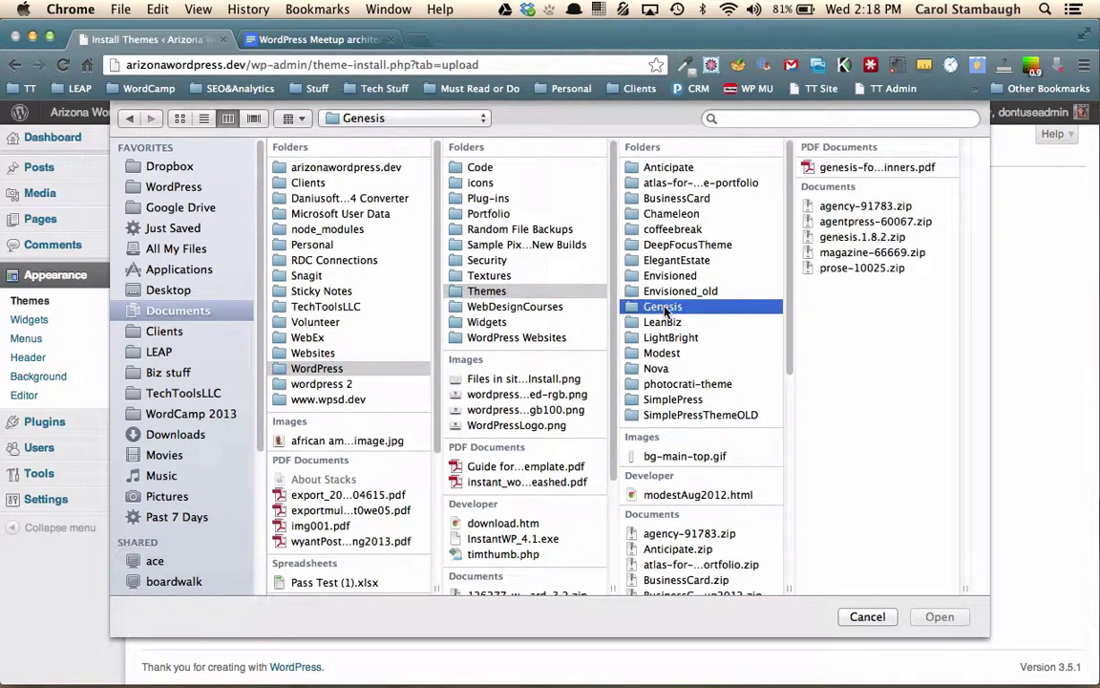
click(871, 239)
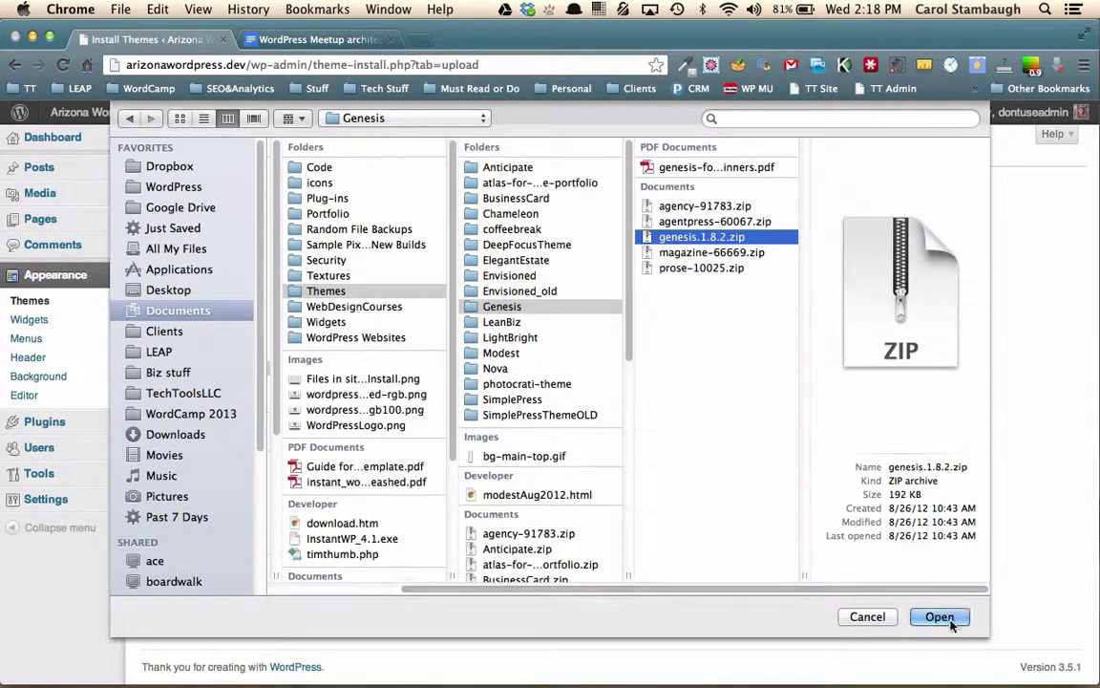
click(939, 616)
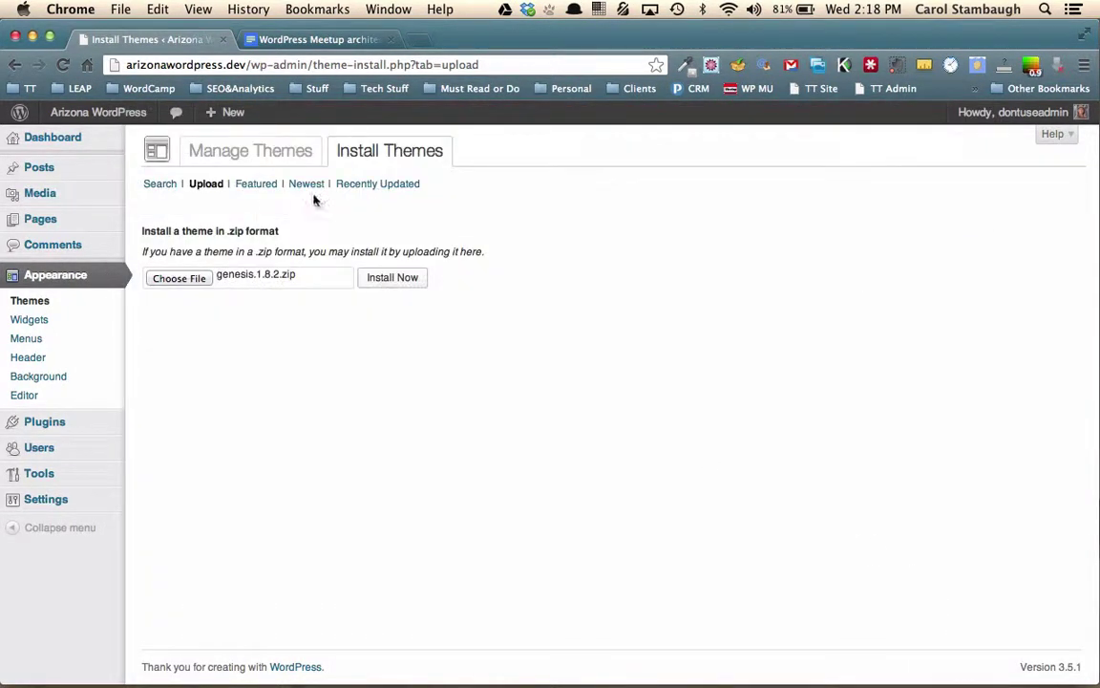
- Install the uploaded Genesis theme, check the available themes, and reopen the theme installation page
click(393, 279)
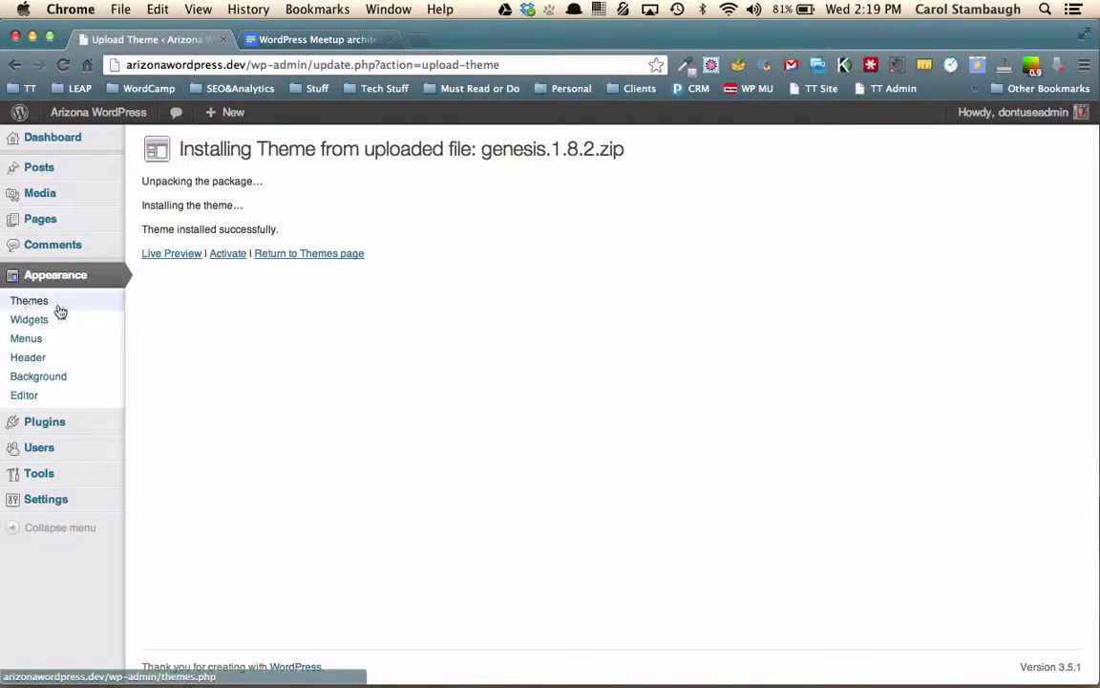
click(290, 260)
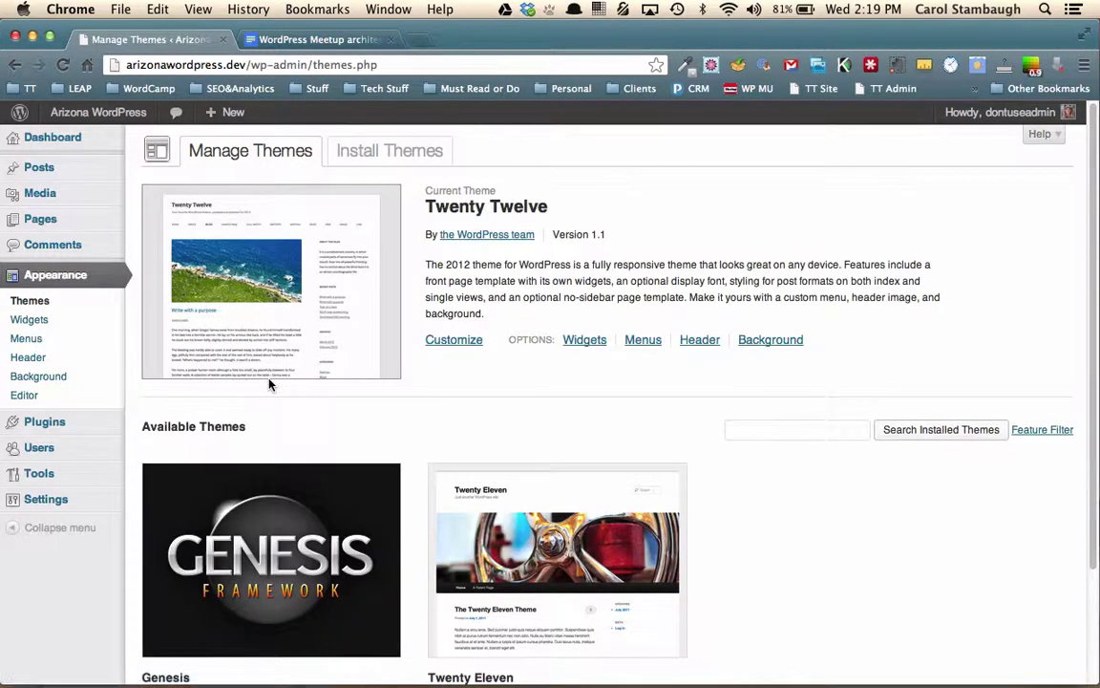
click(391, 151)
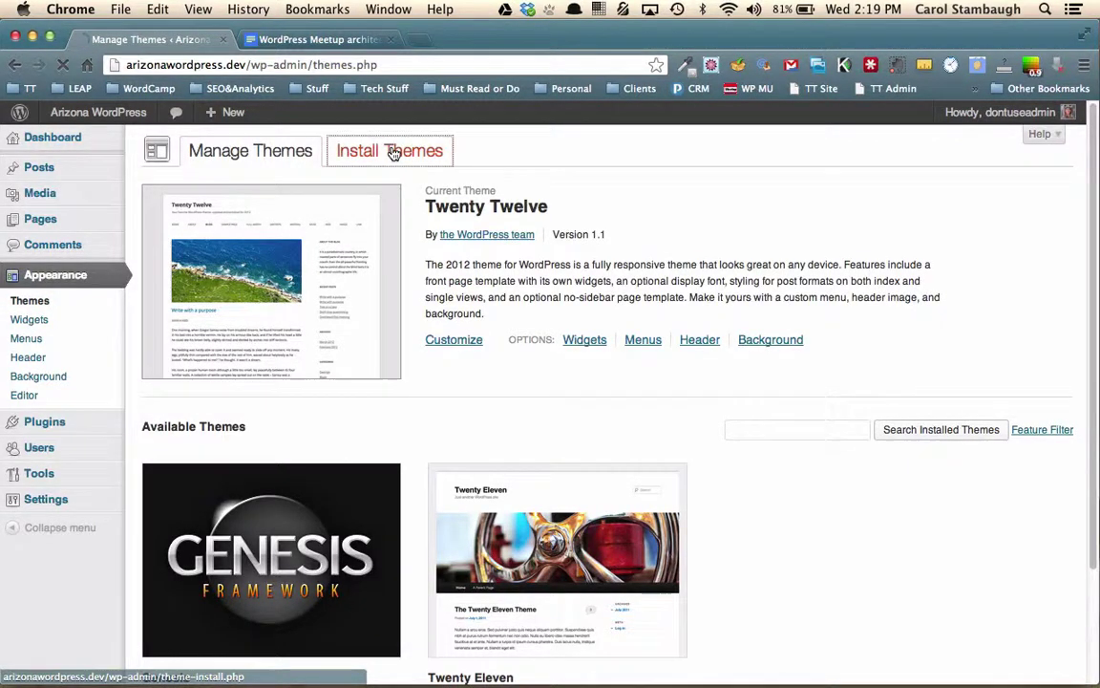
- Open studiopress.com in a new browser tab and go to its theme shop
click(418, 40)
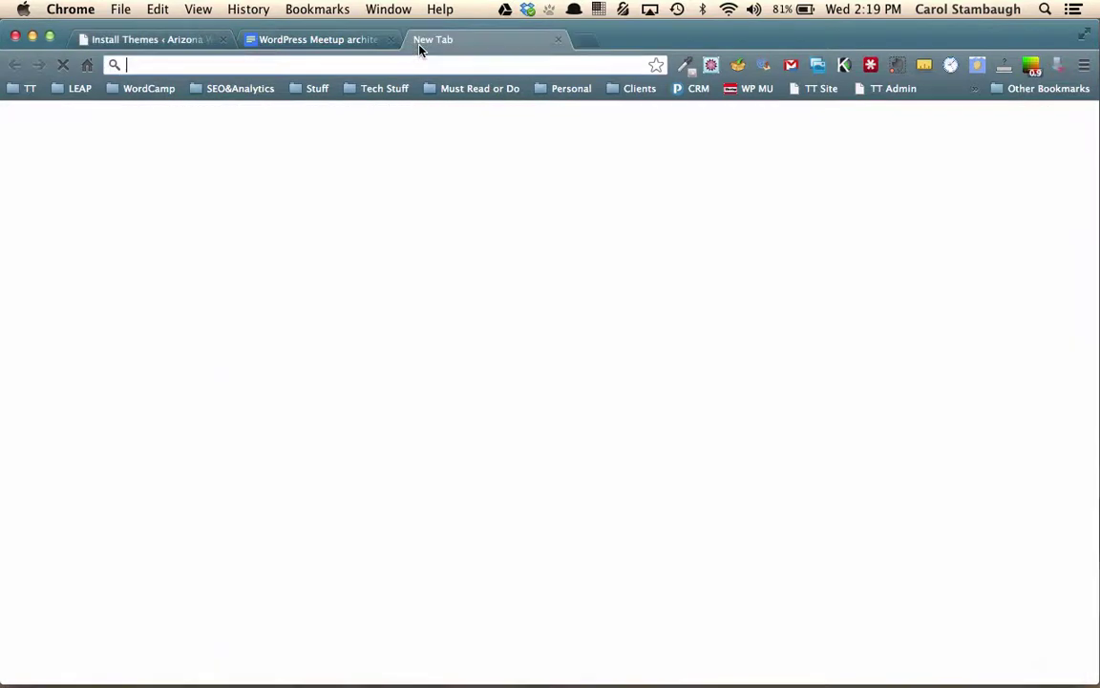
text(studiopress.com)
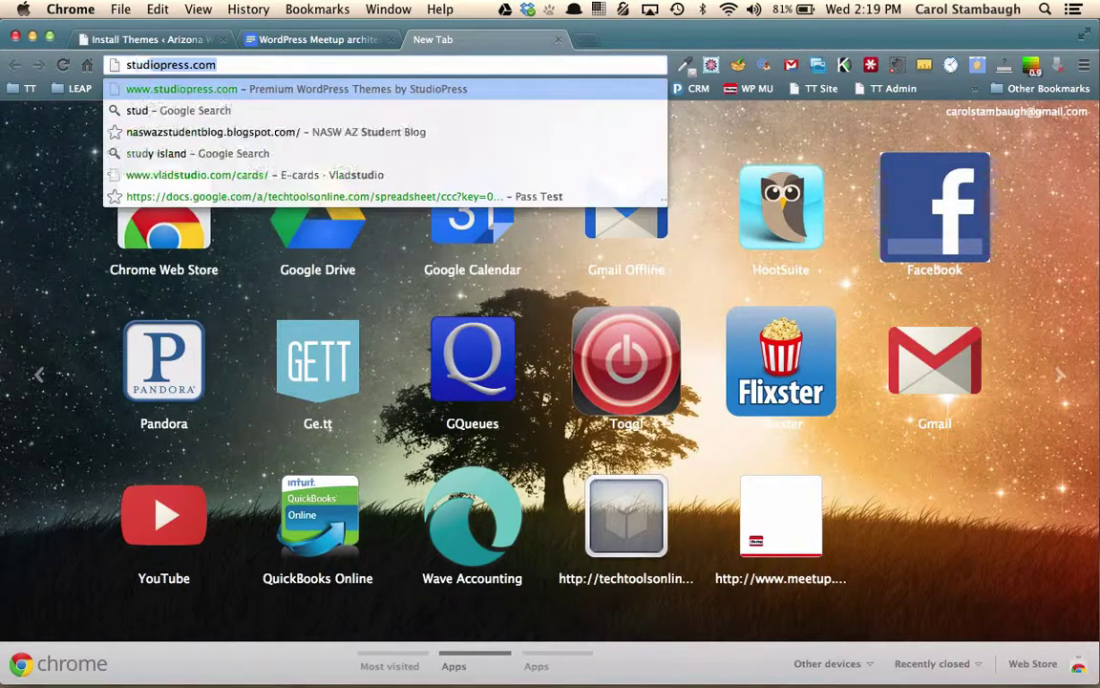
key(Return)
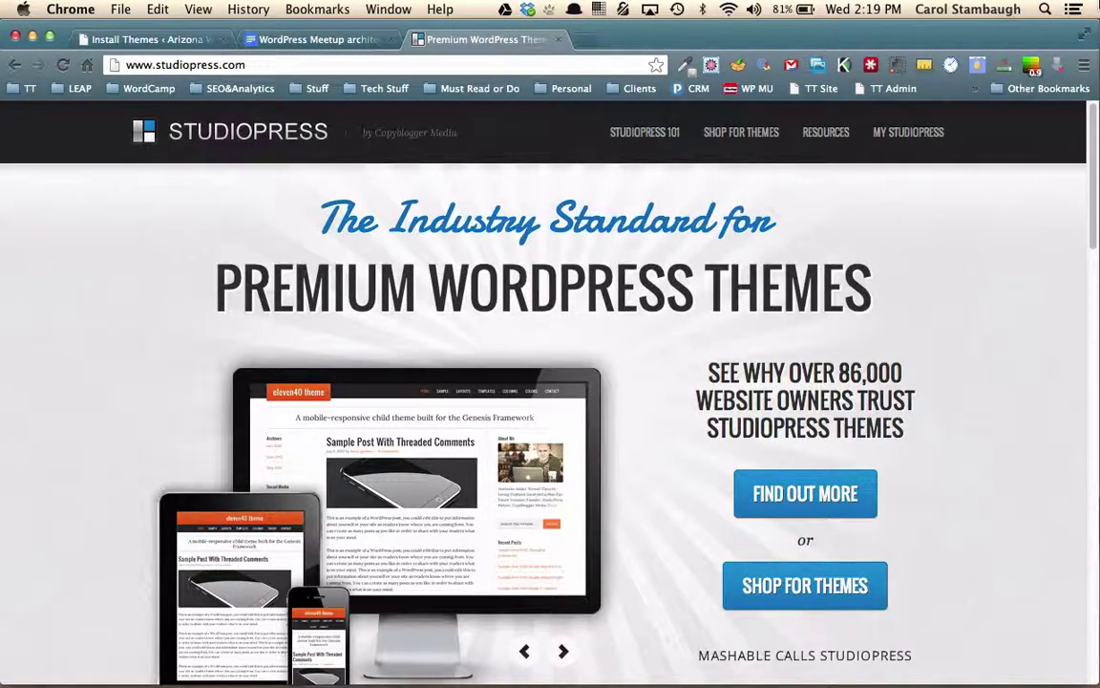
click(734, 138)
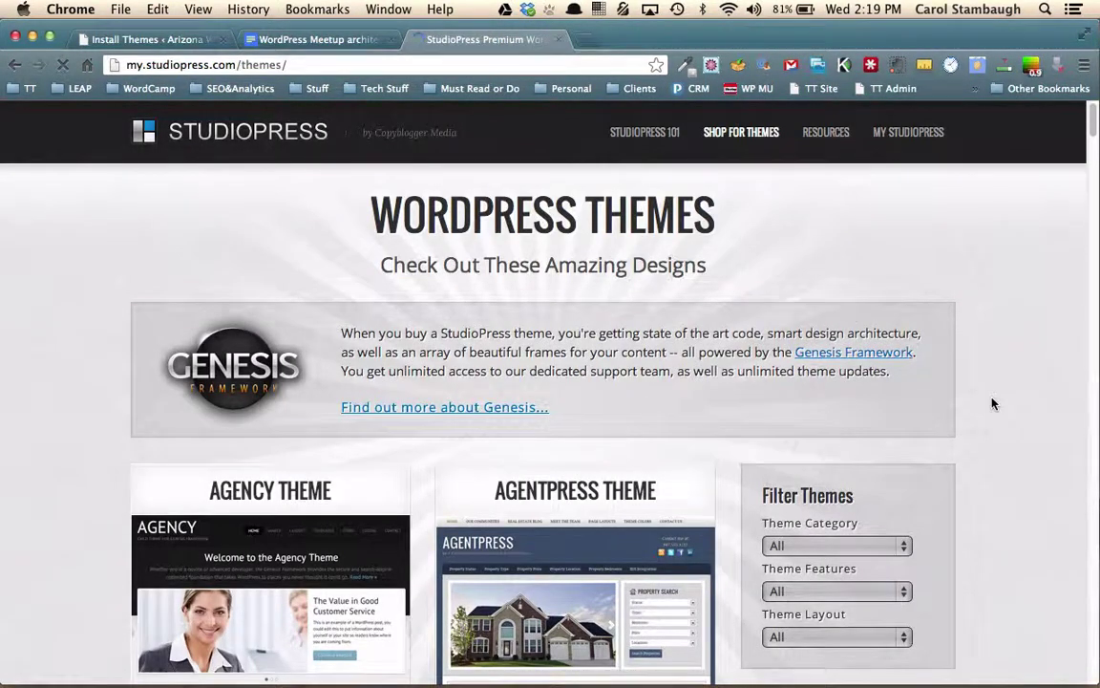
- Filter the StudioPress themes by the Mobile Responsive feature
scroll(992, 405, down, 1)
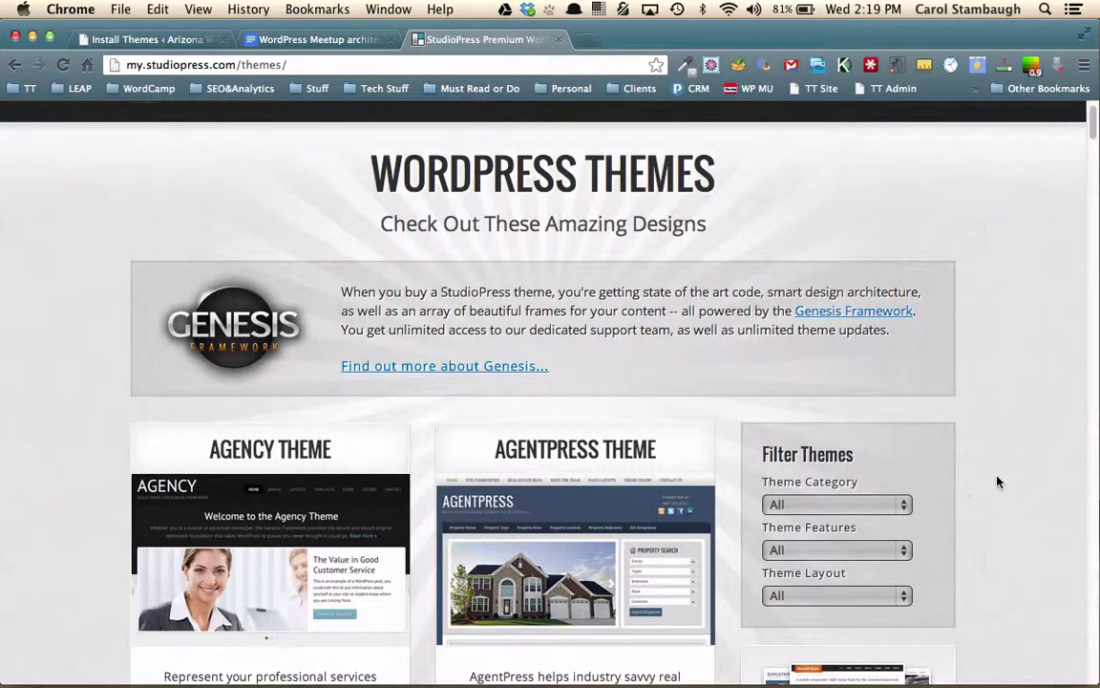
scroll(998, 482, down, 3)
click(905, 464)
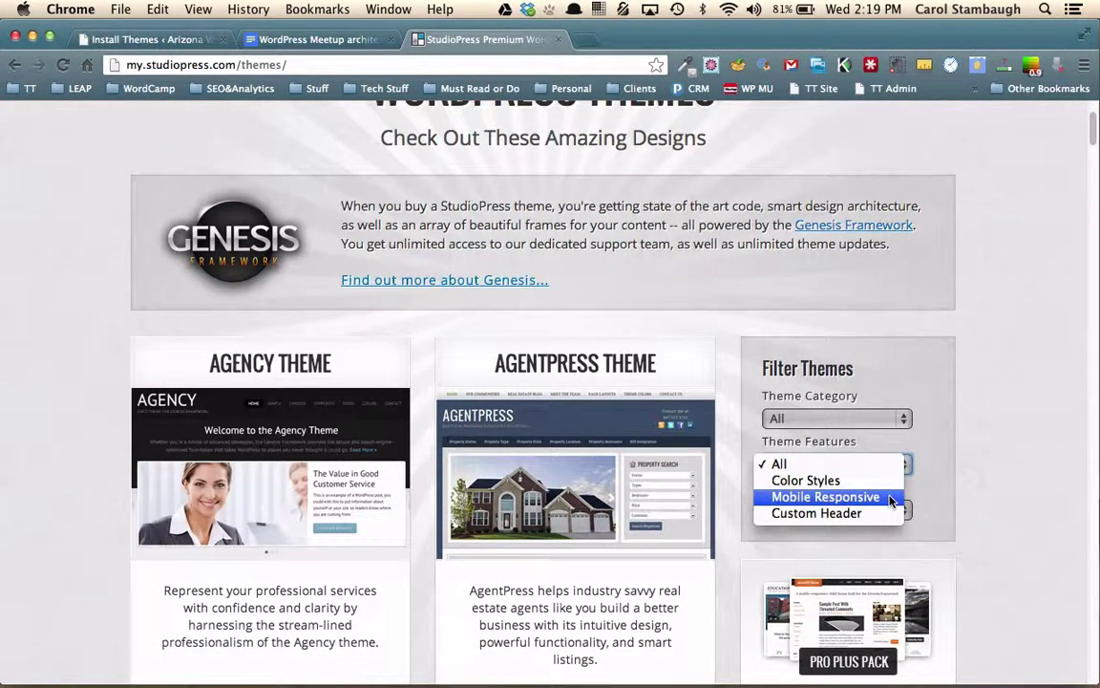
click(891, 498)
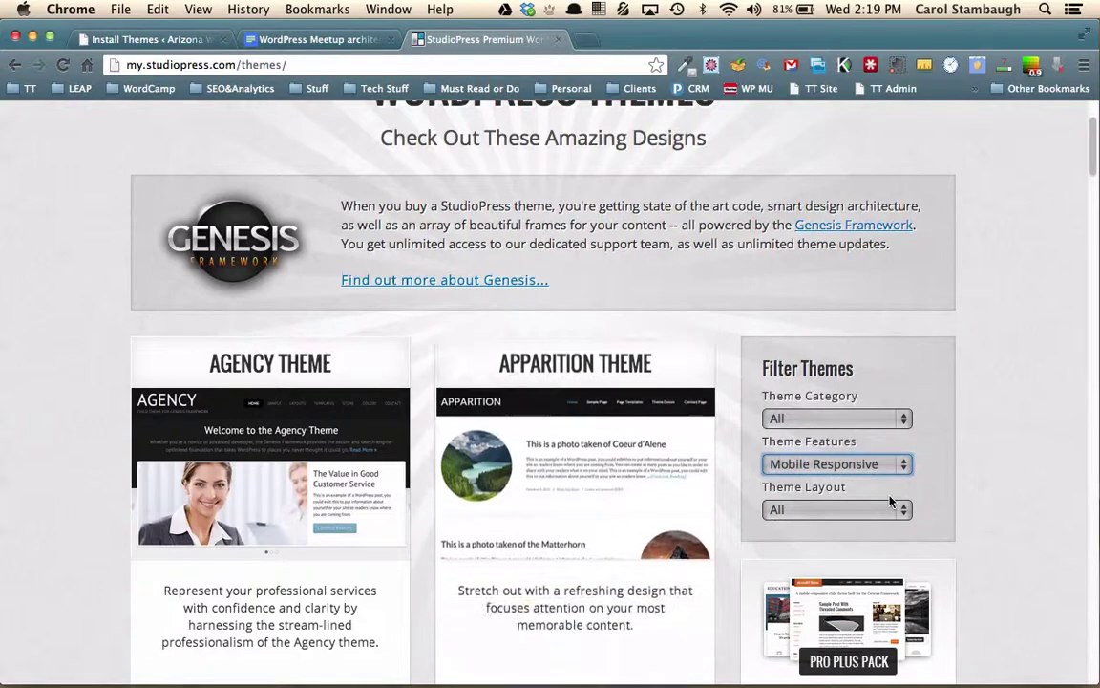
- Browse the mobile responsive themes to compare their designs and descriptions, and return to the start of the list
scroll(936, 368, down, 5)
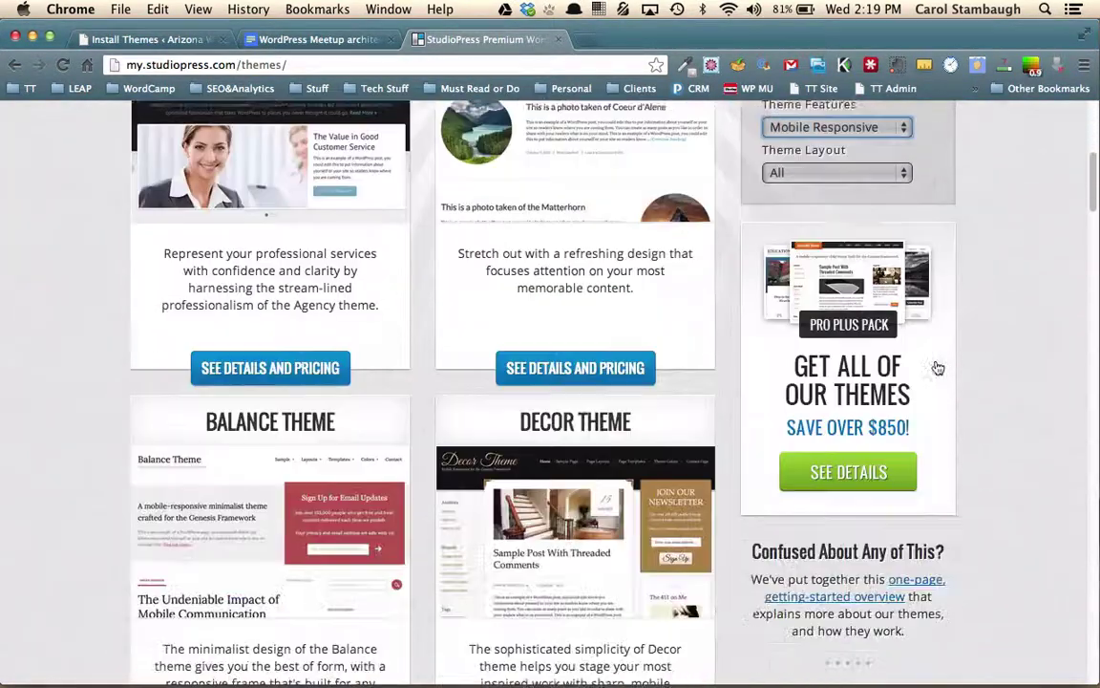
scroll(938, 369, down, 4)
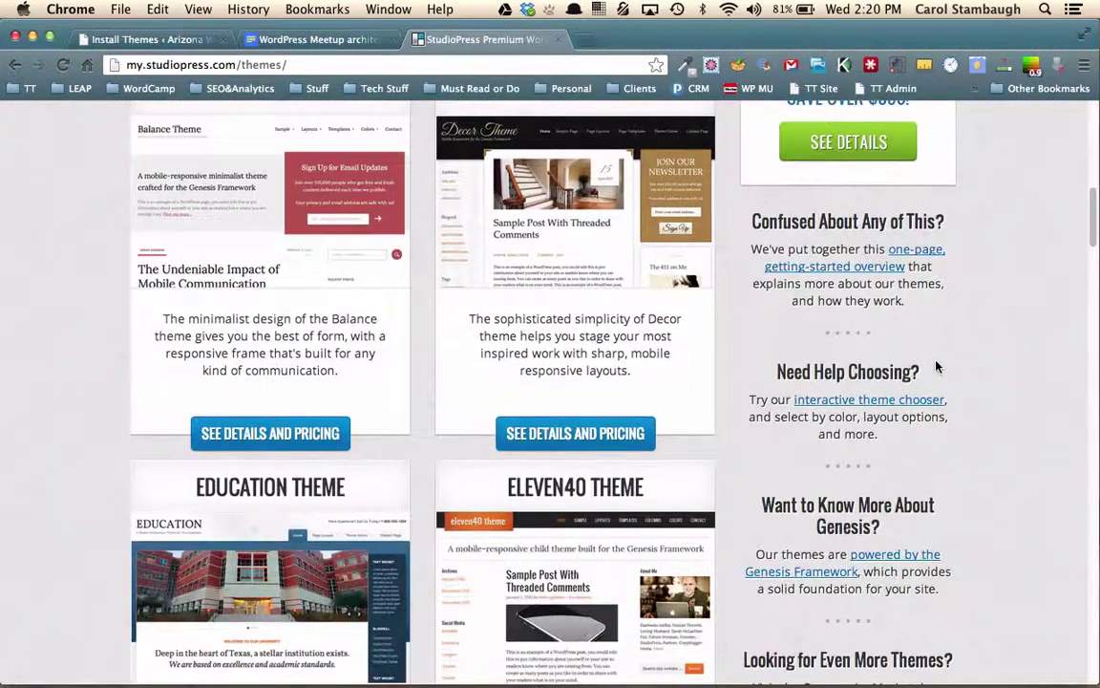
scroll(935, 366, down, 8)
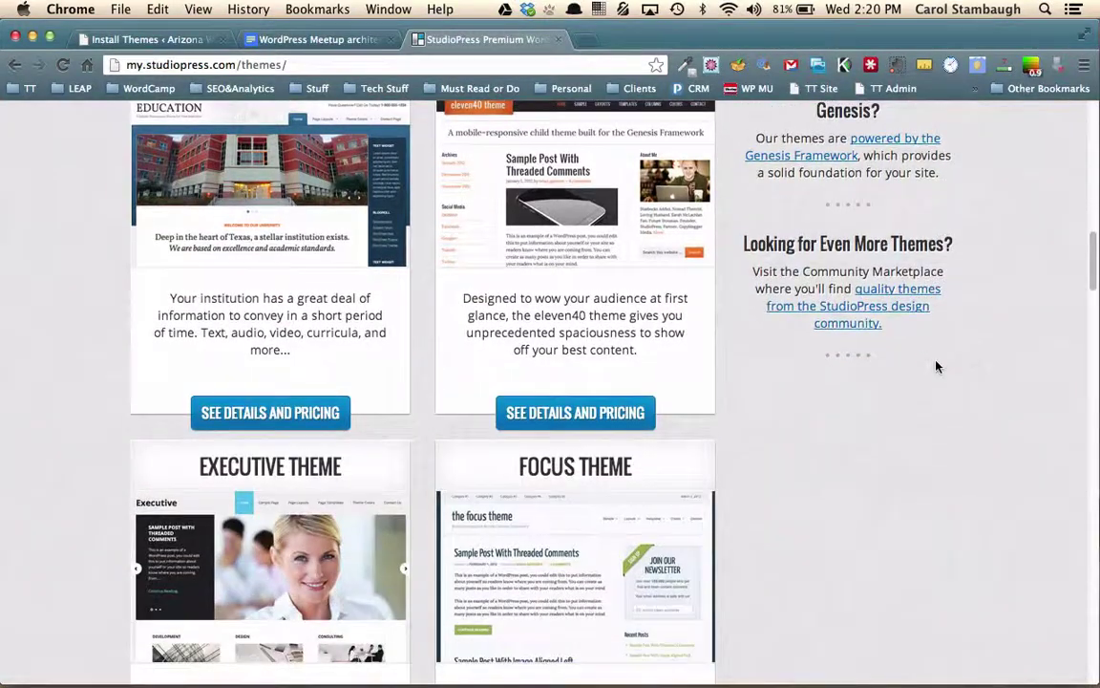
scroll(936, 367, down, 6)
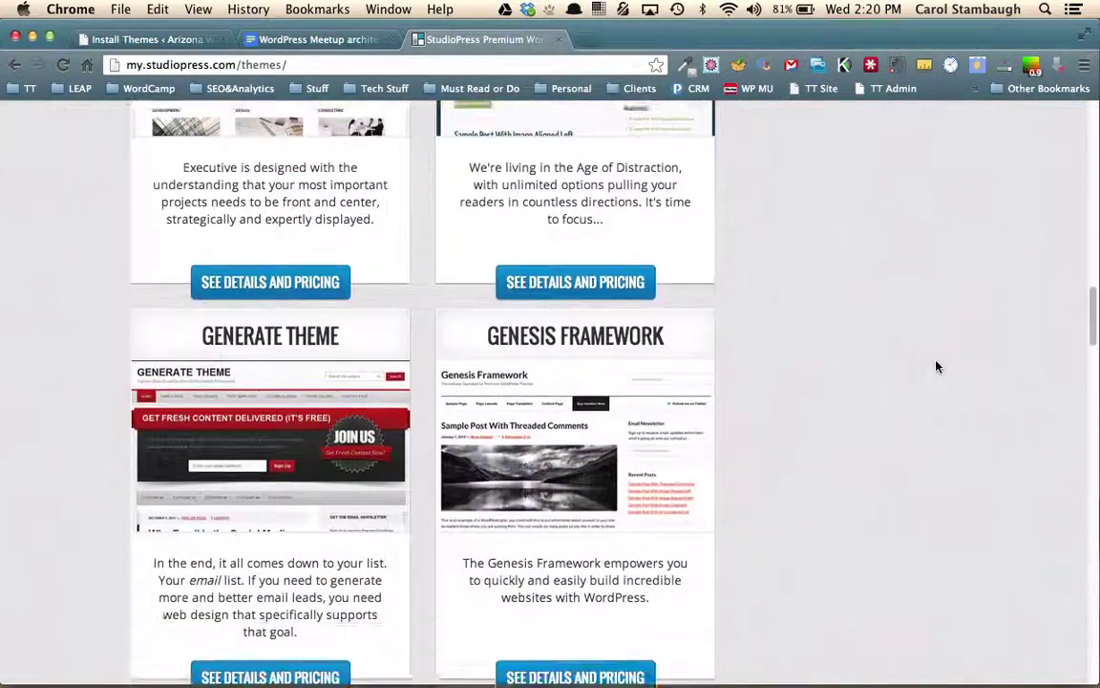
scroll(936, 366, down, 6)
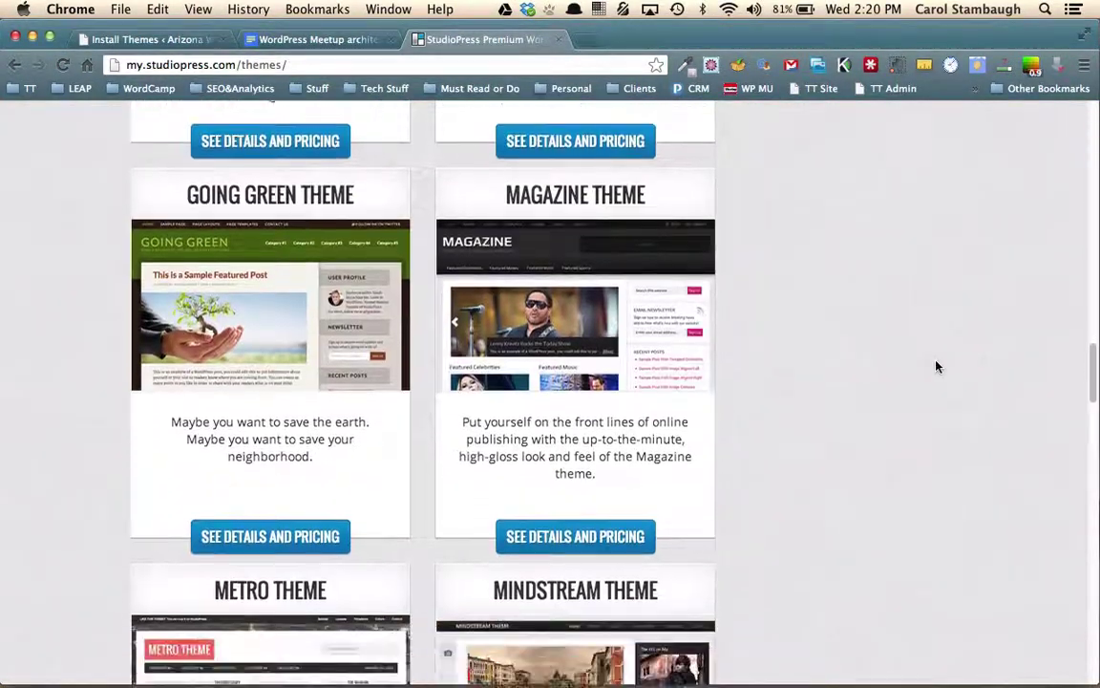
scroll(935, 366, down, 4)
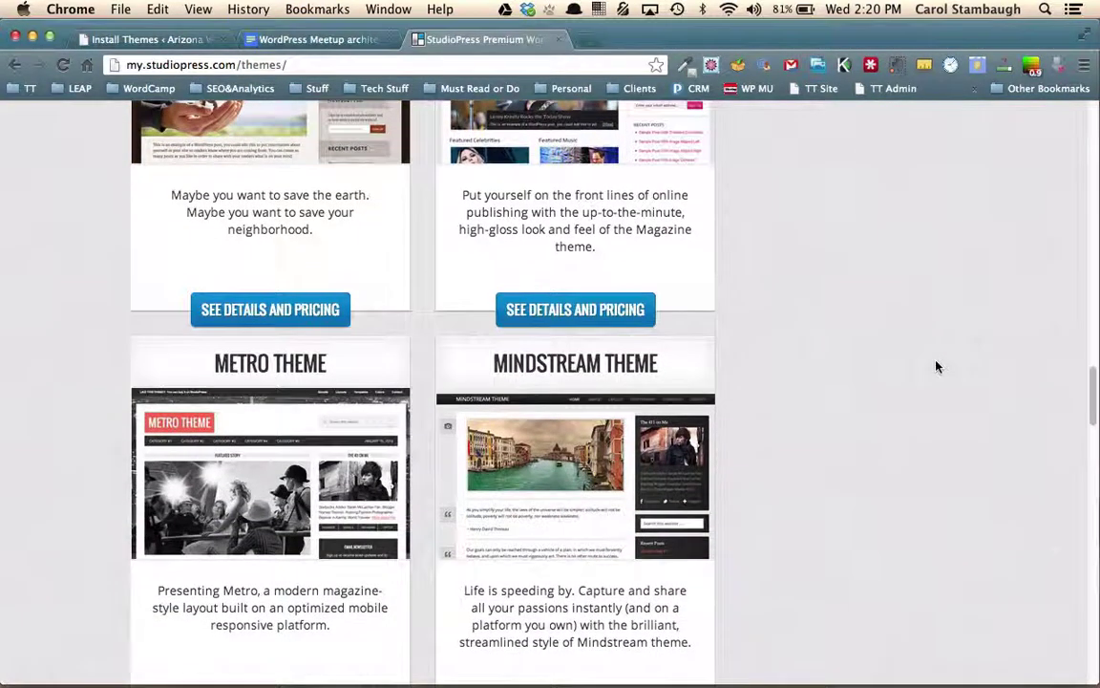
scroll(936, 365, up, 3)
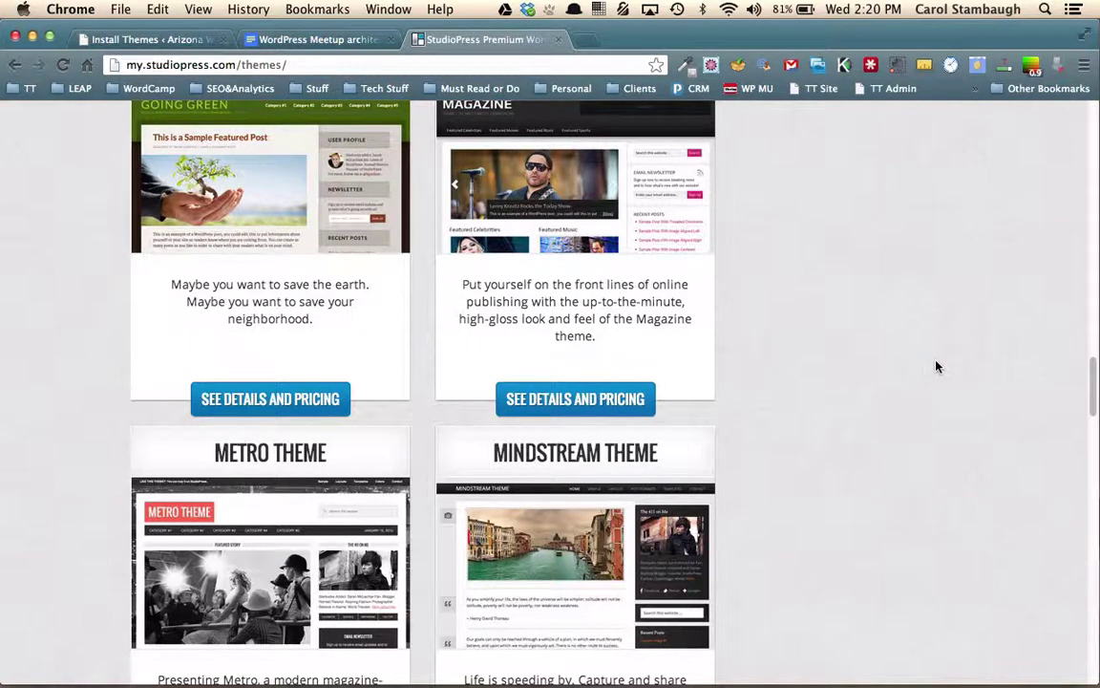
scroll(795, 289, up, 1)
scroll(819, 312, up, 15)
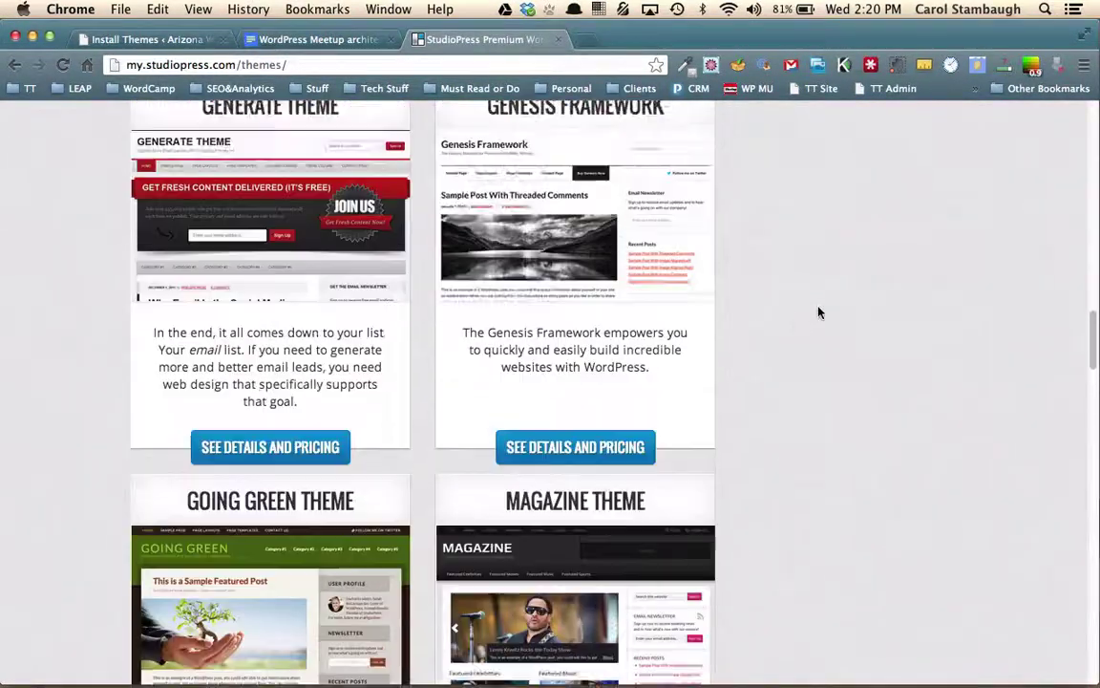
scroll(829, 307, up, 10)
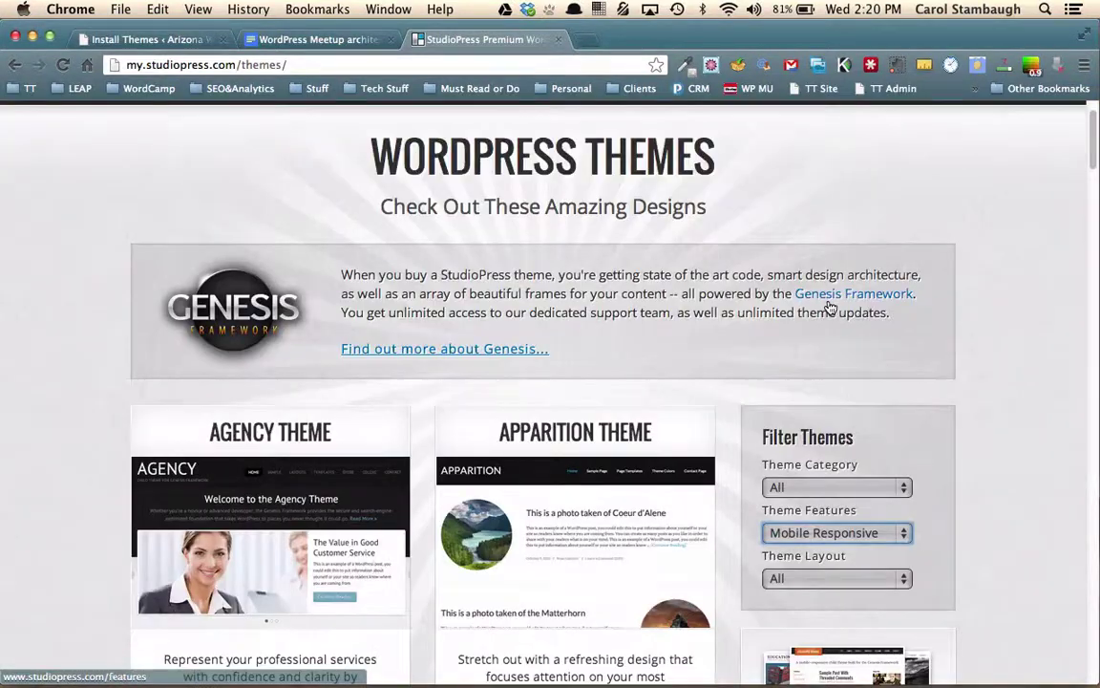
- Try to open the Agency theme's page, and return to the theme list
scroll(830, 307, down, 7)
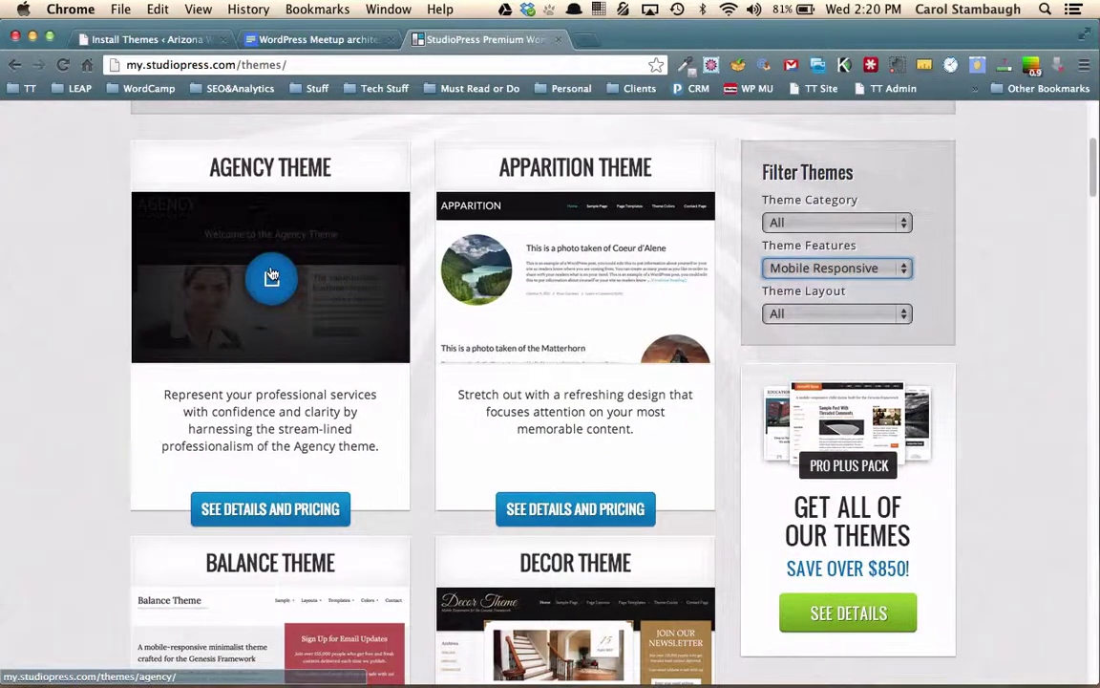
click(272, 280)
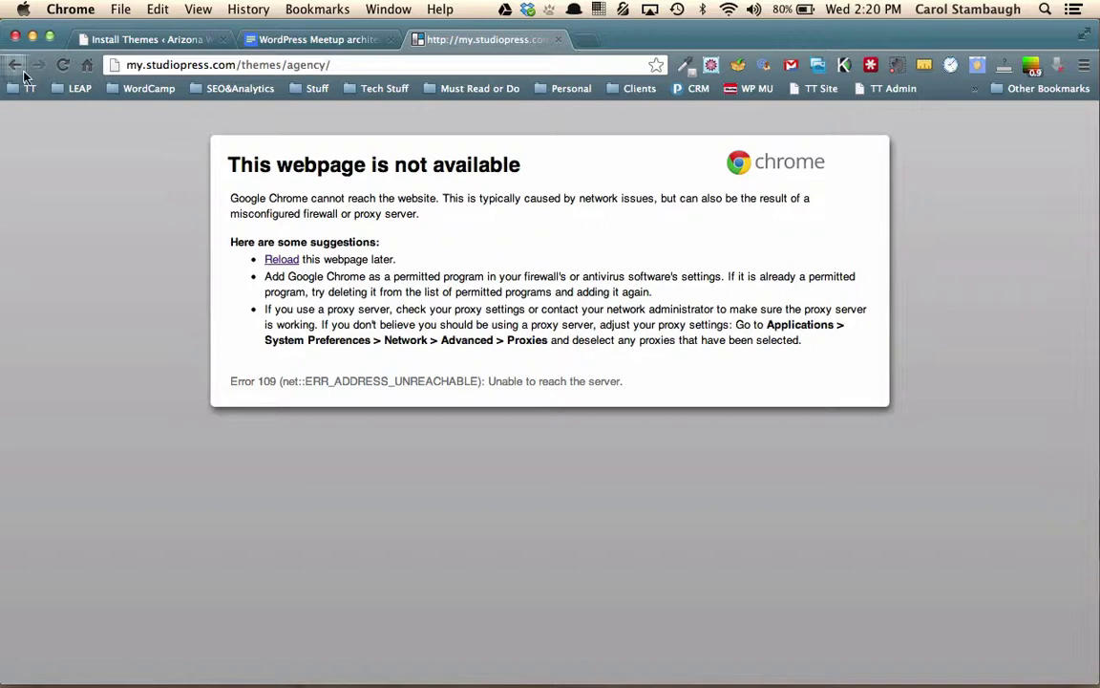
click(15, 65)
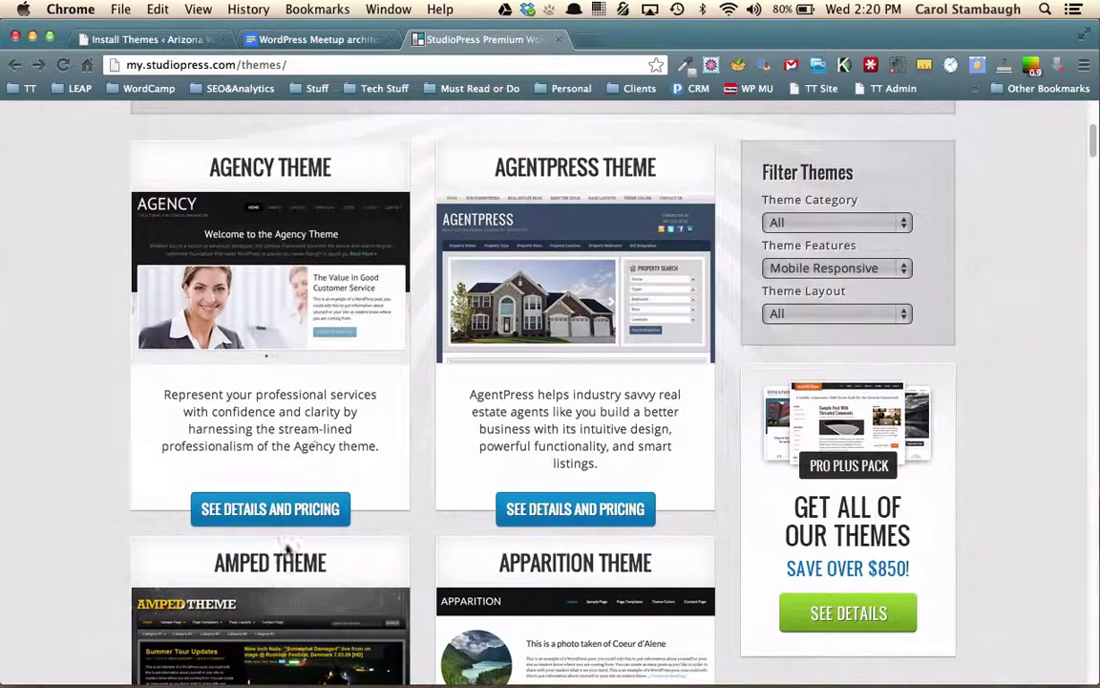
- Try again to open the Agency theme's details page, and close the StudioPress site
click(275, 508)
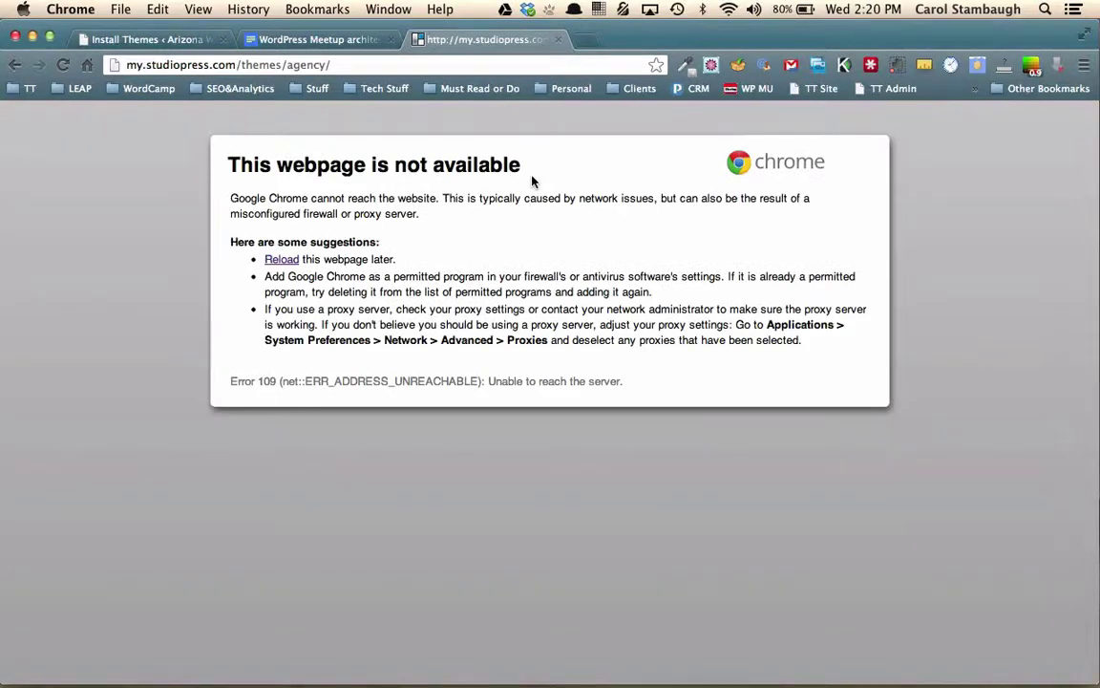
click(16, 65)
scroll(387, 362, down, 2)
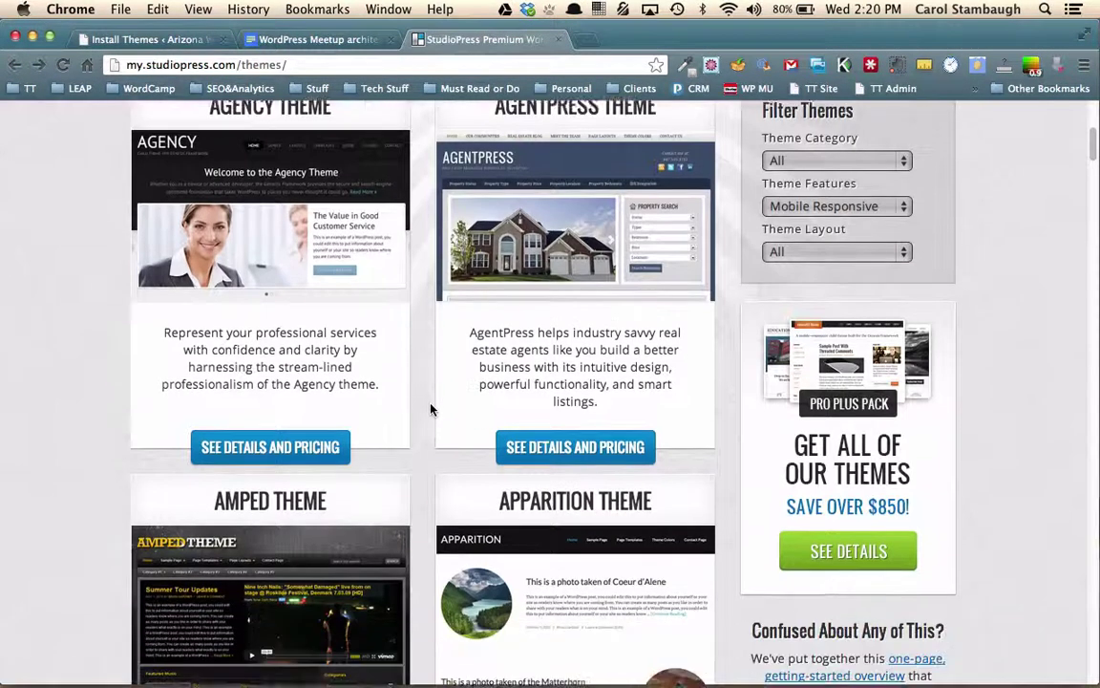
click(273, 420)
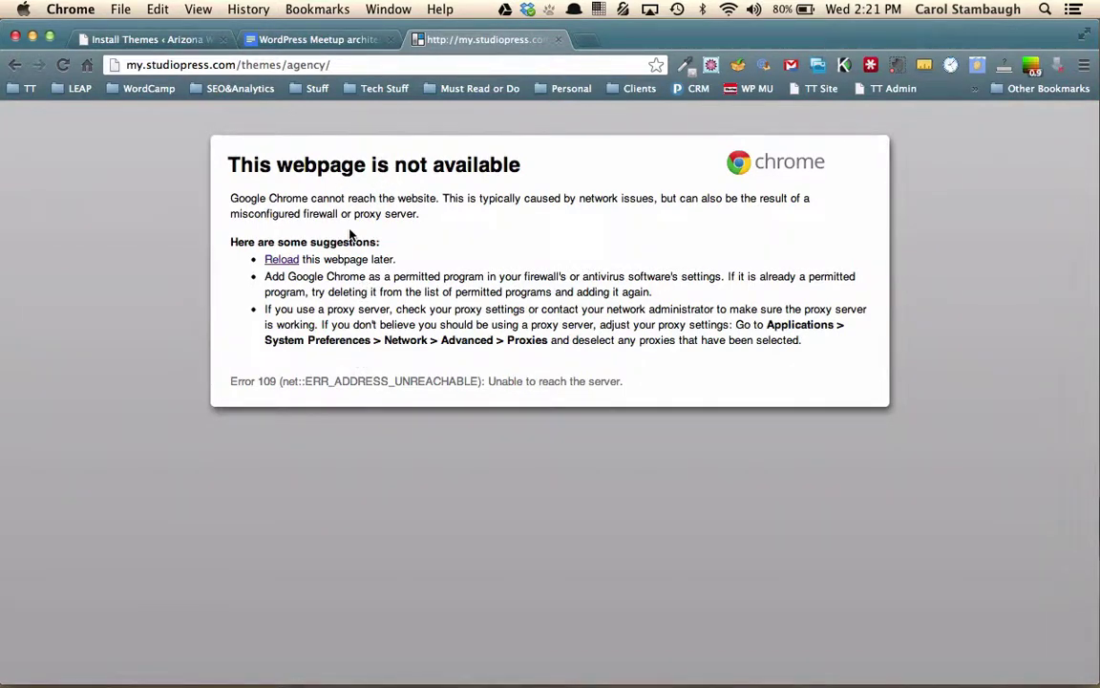
click(63, 64)
click(558, 39)
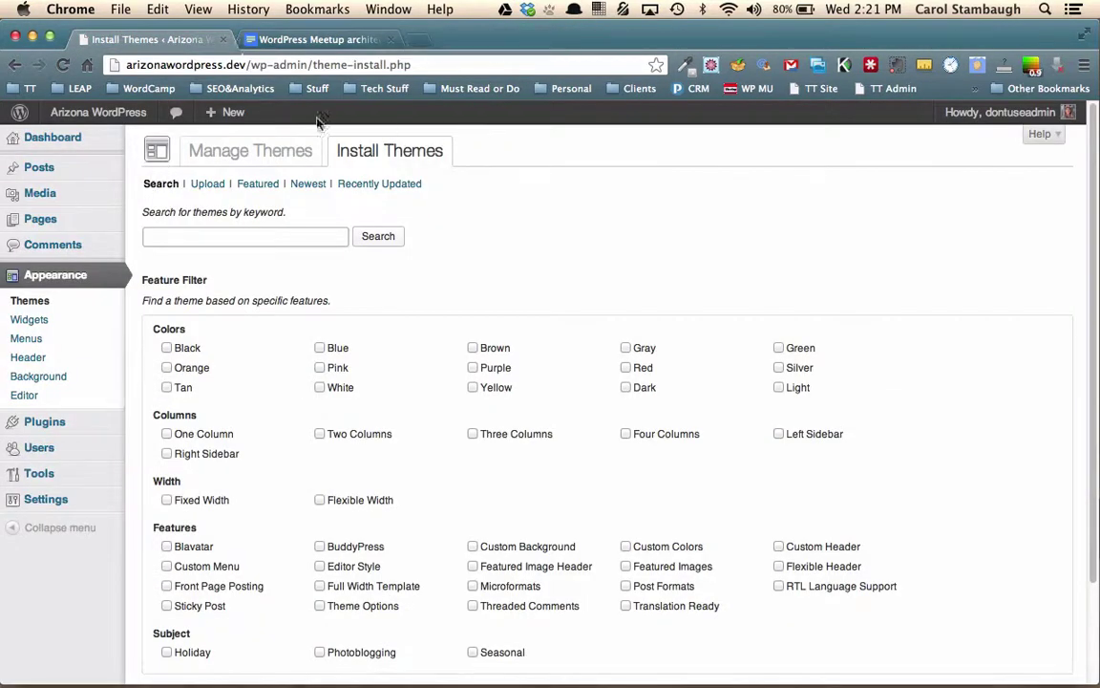
- Upload and install the Agency child theme from agency-91783.zip in the Genesis folder, and activate it
click(376, 238)
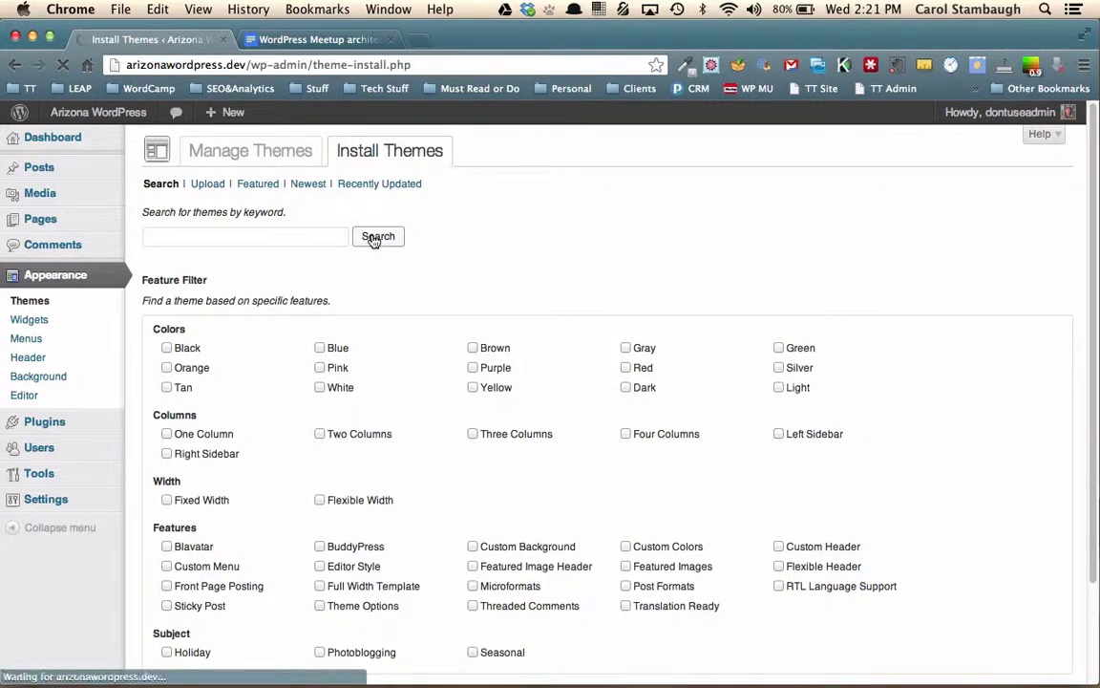
click(209, 183)
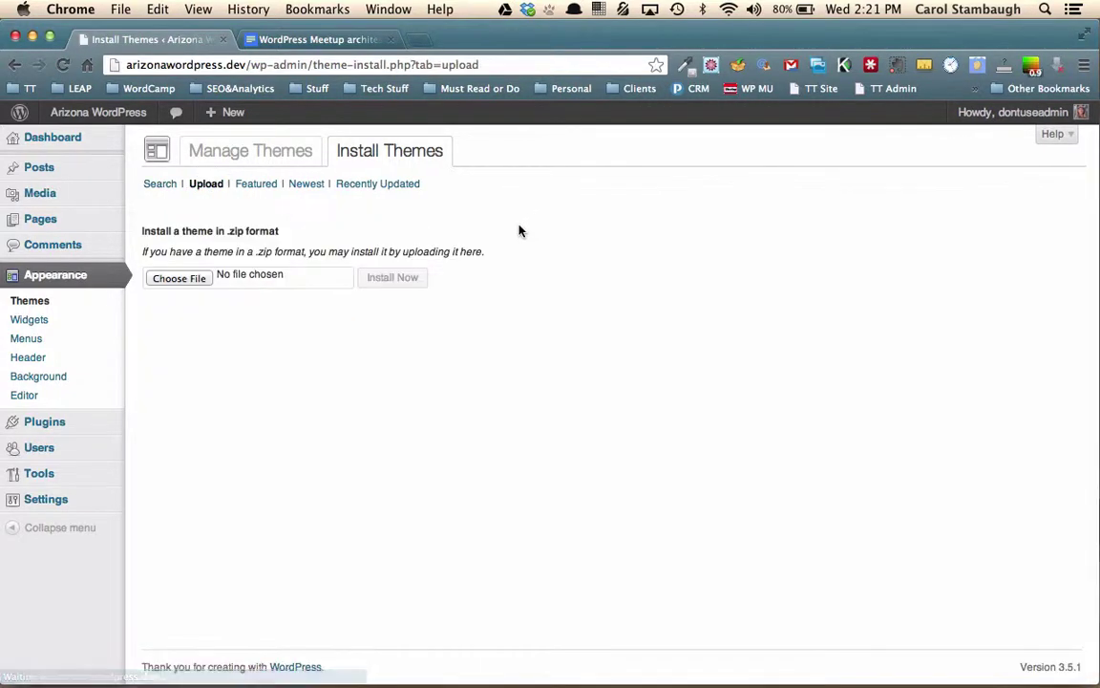
click(177, 279)
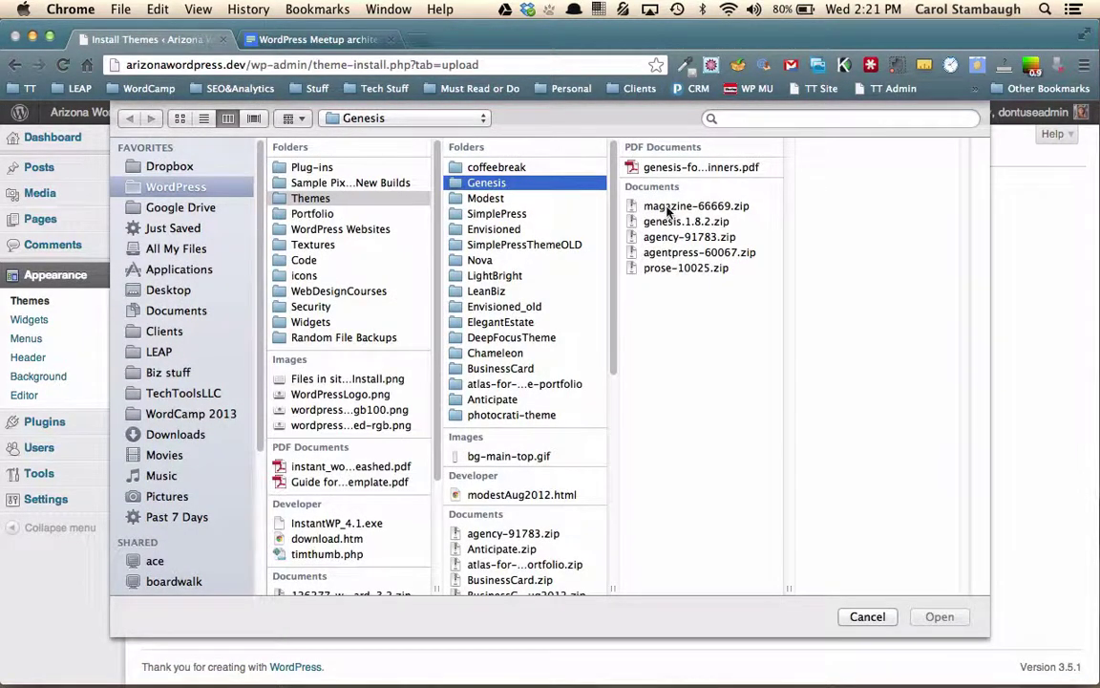
click(664, 237)
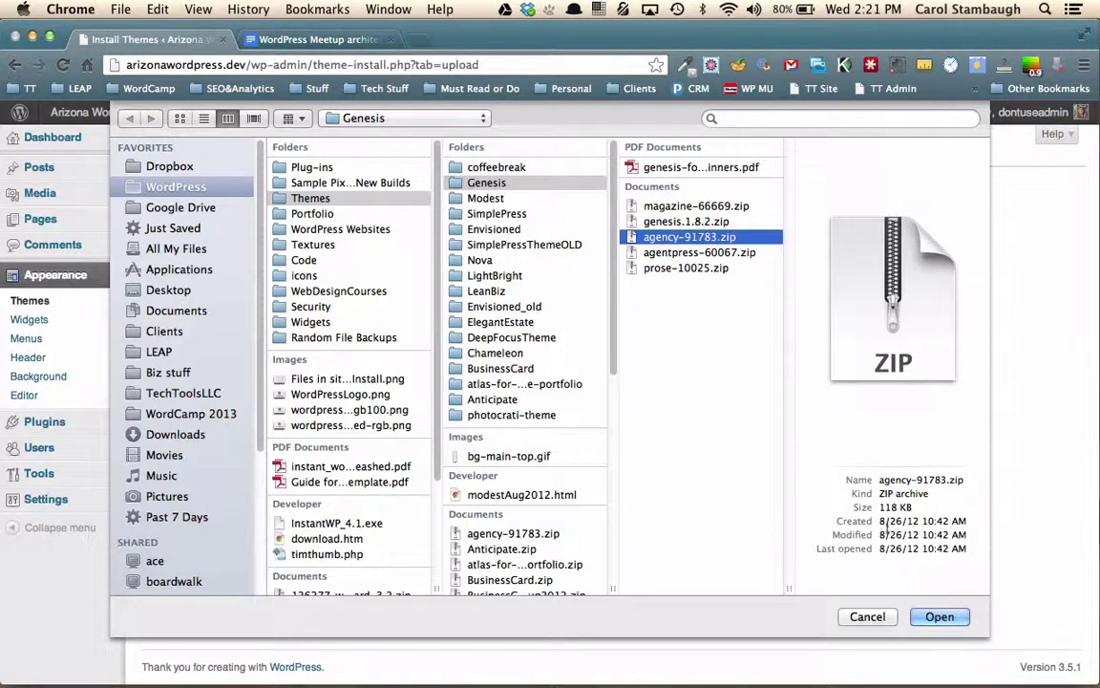
click(946, 618)
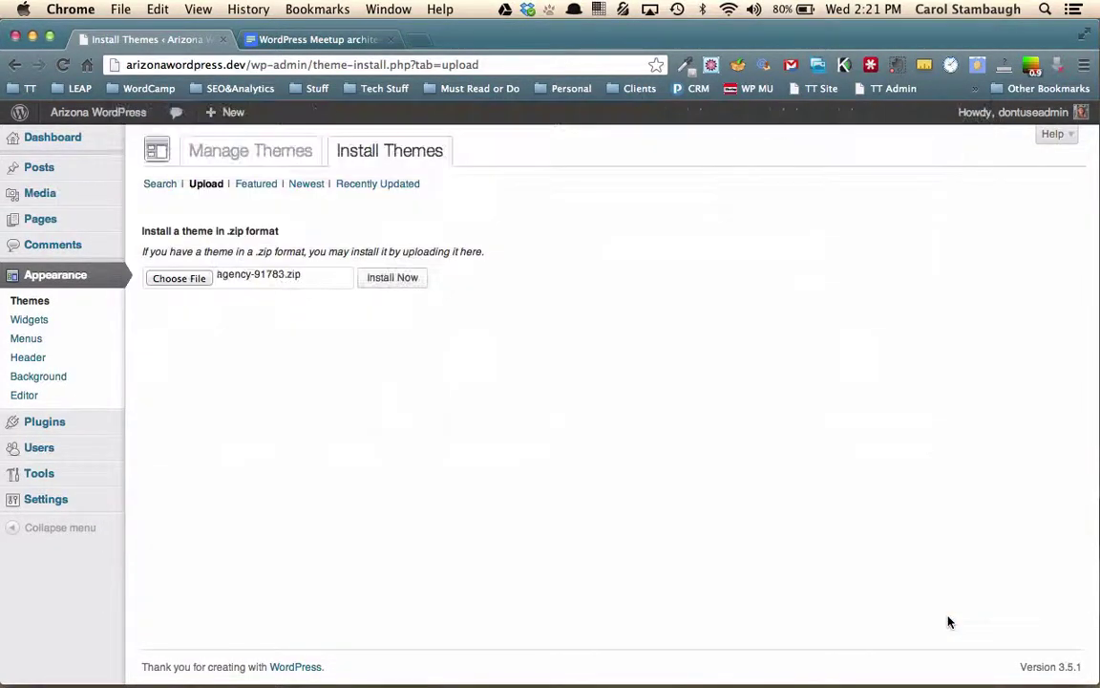
click(369, 277)
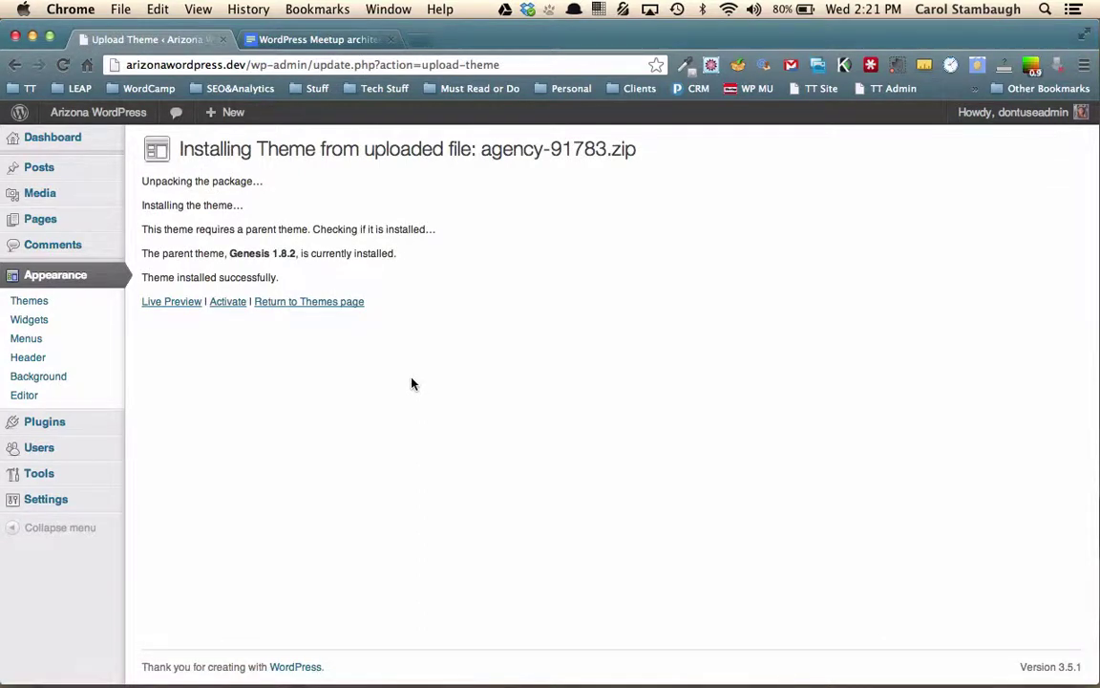
click(228, 303)
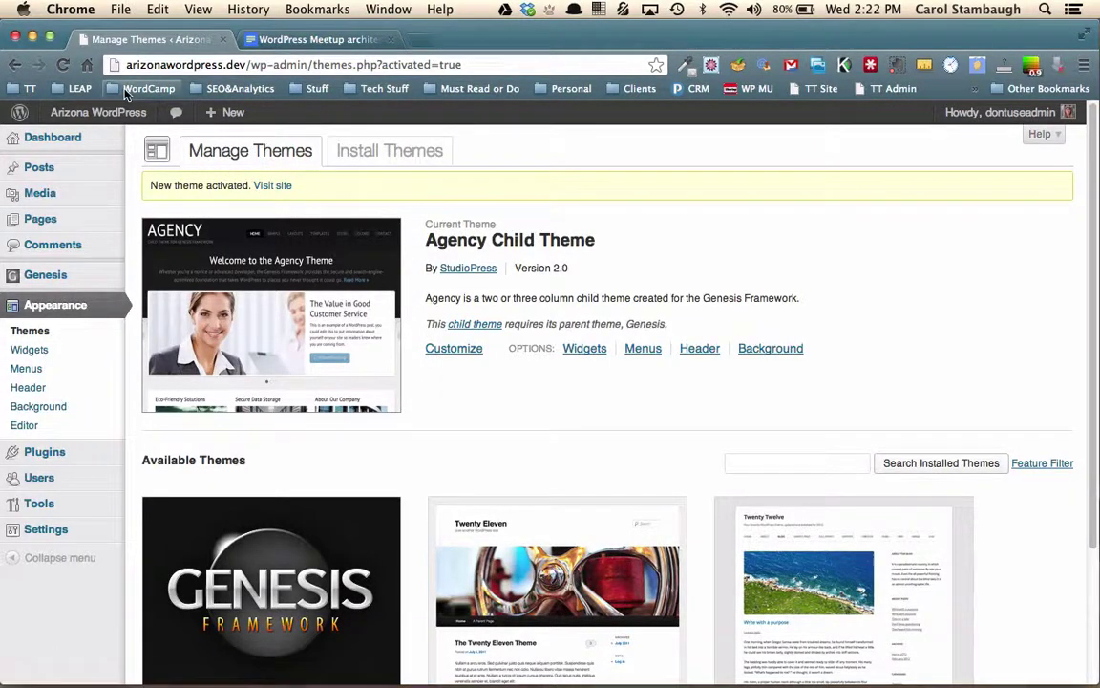
- Open the Arizona WordPress site in a new browser tab to check its front page, and return to the theme administration
mouse_move(99, 113)
right_click(86, 139)
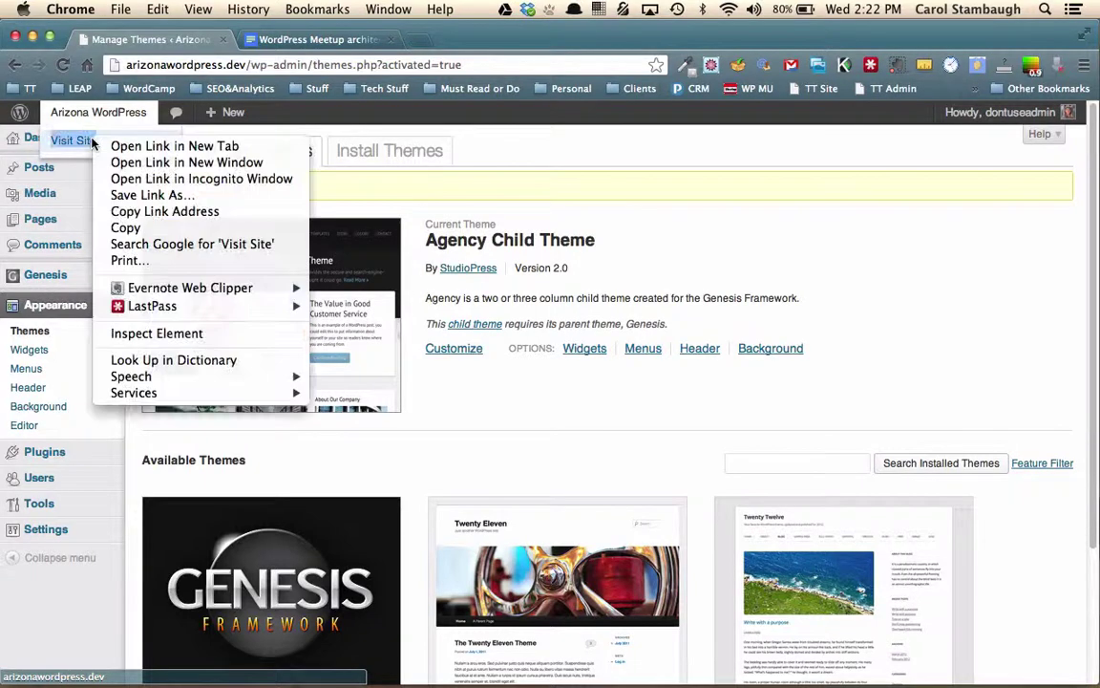
click(125, 146)
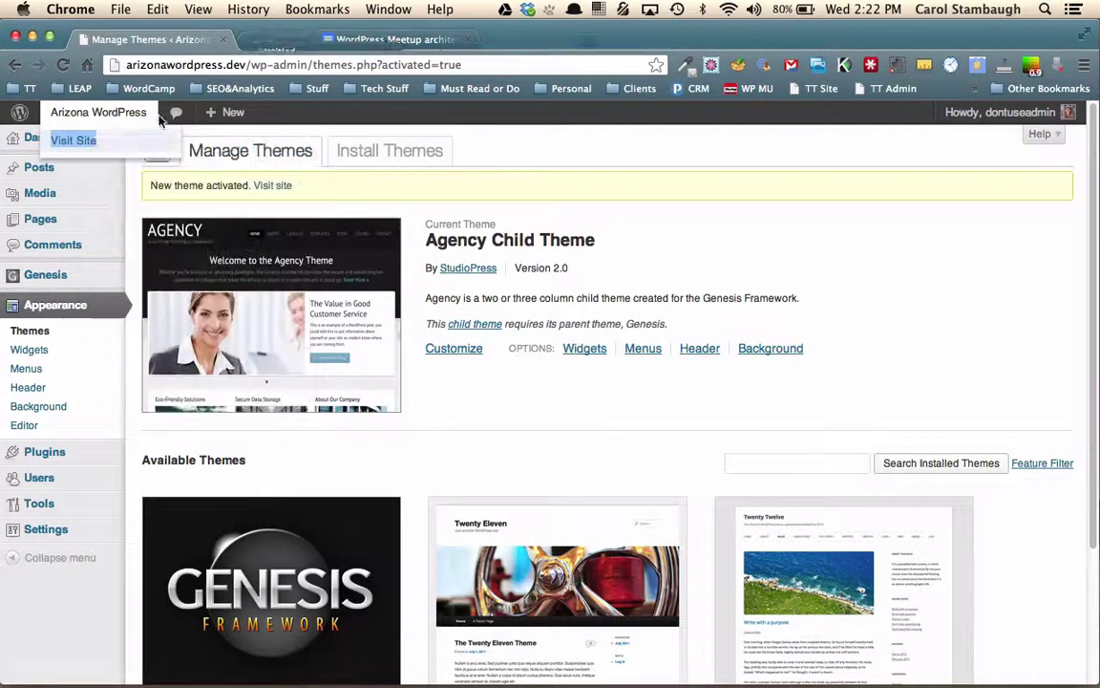
click(319, 40)
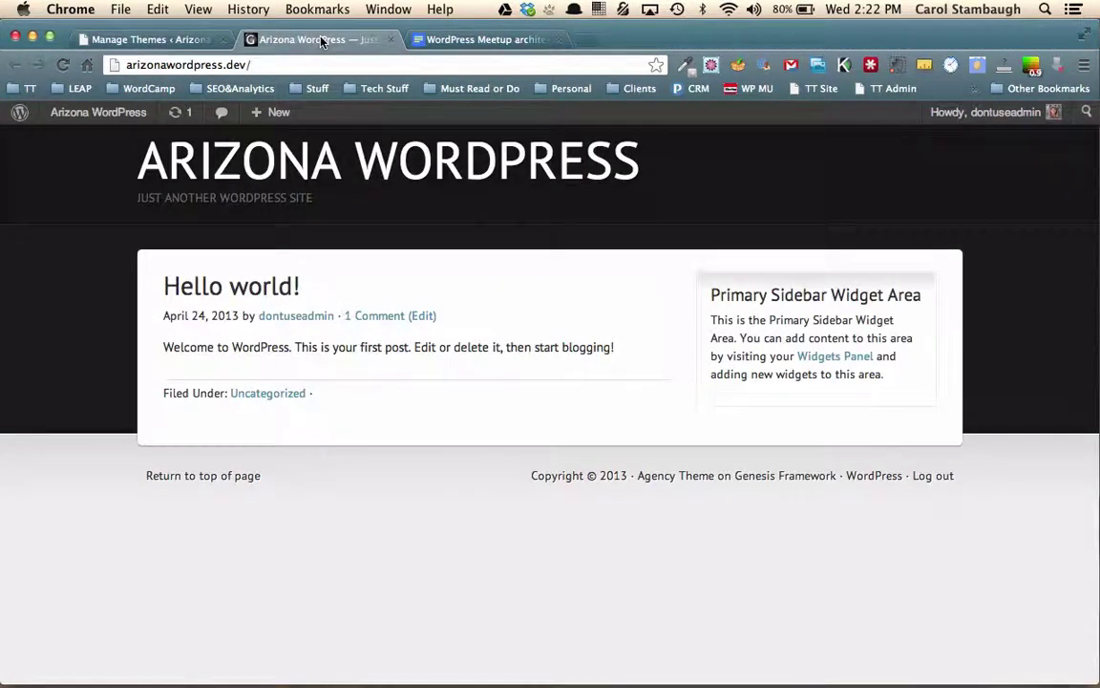
click(138, 41)
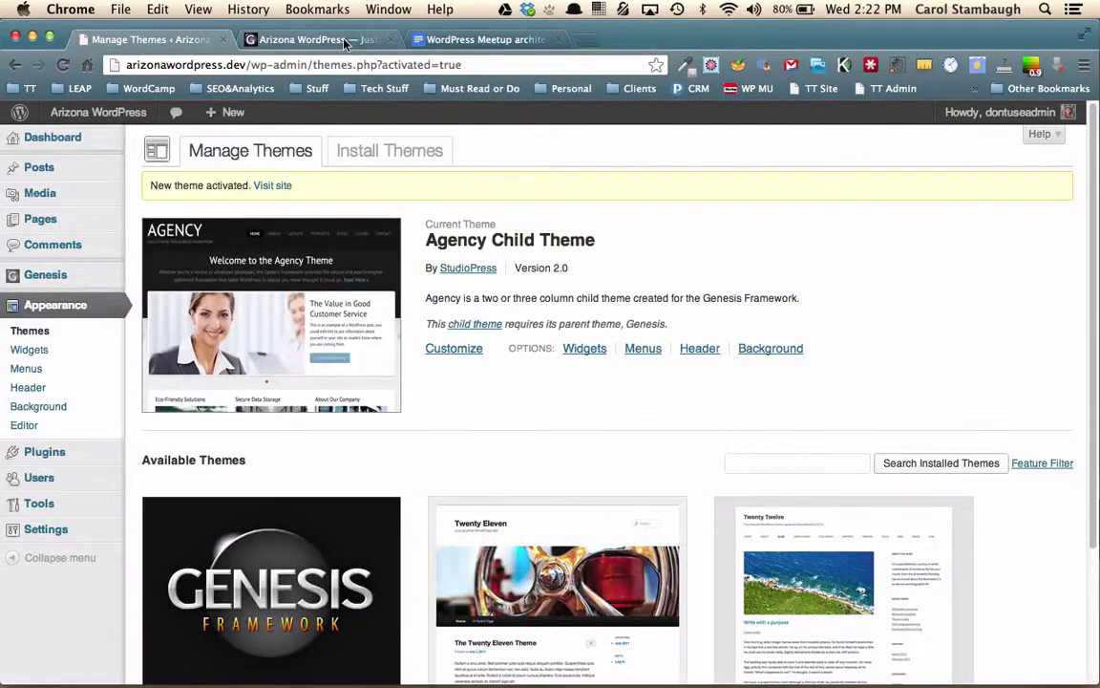
click(299, 42)
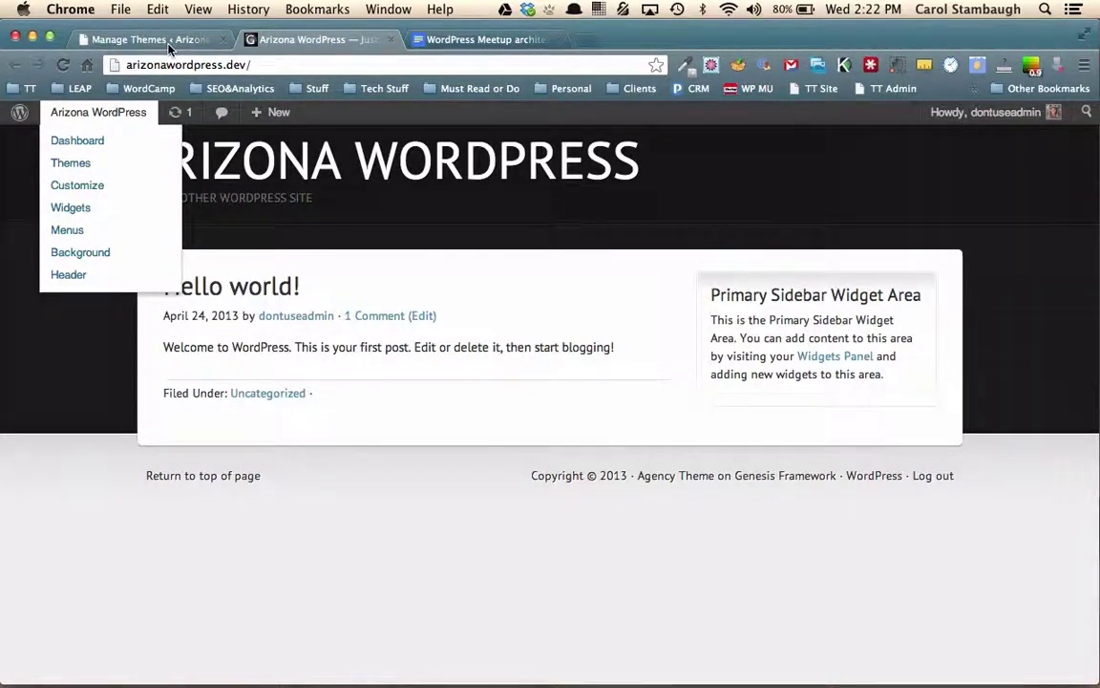
click(153, 40)
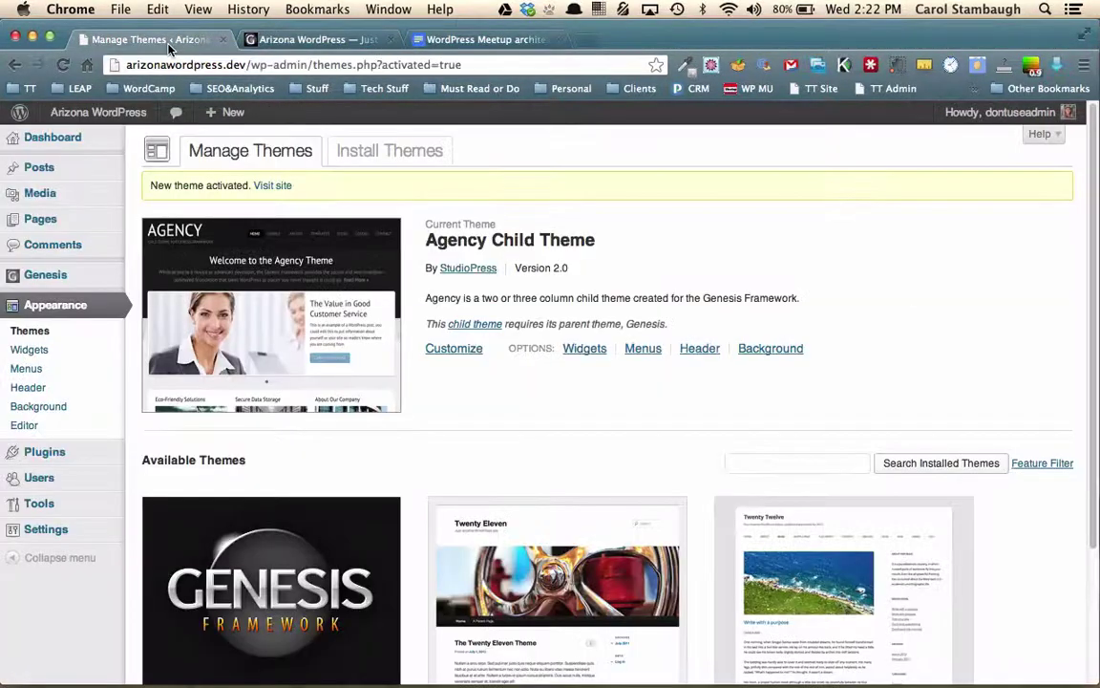
- Open the Widgets page and examine the widget areas that the Agency theme provides
click(54, 358)
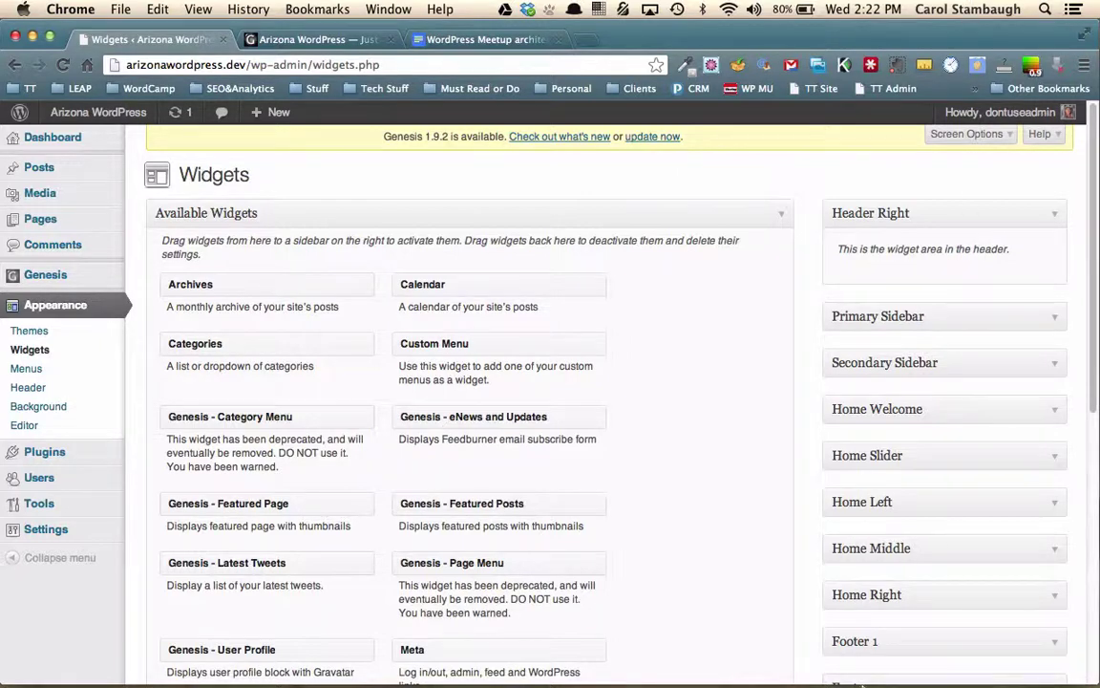
scroll(938, 248, down, 1)
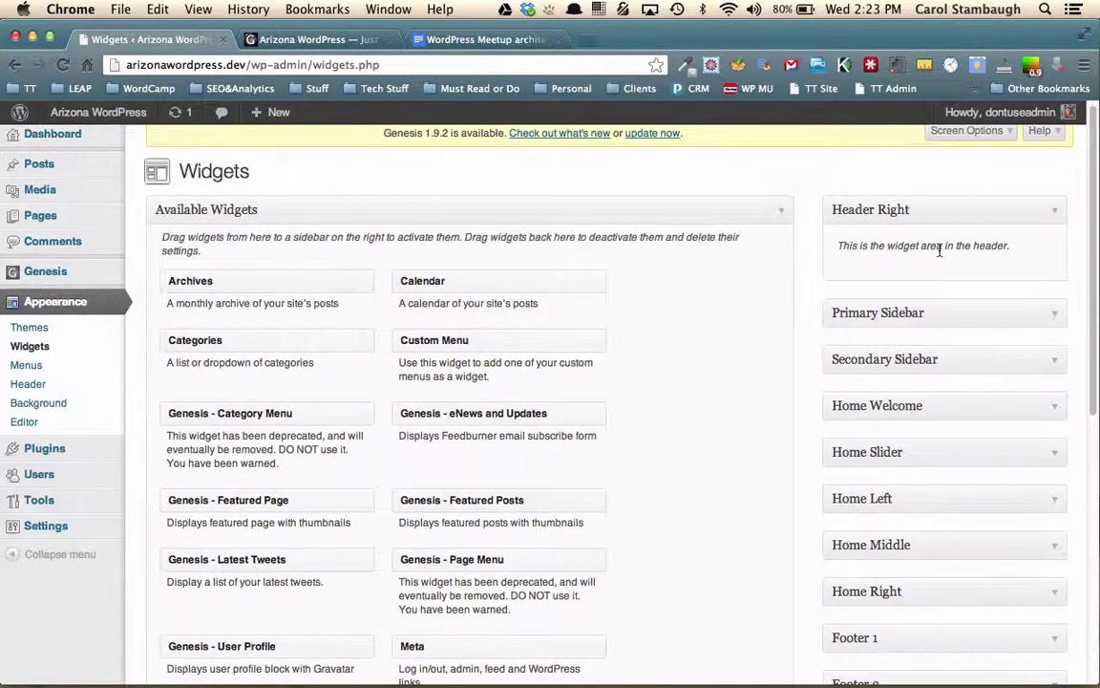
mouse_move(1096, 265)
mouse_down()
mouse_move(1096, 393)
mouse_move(1096, 273)
mouse_up()
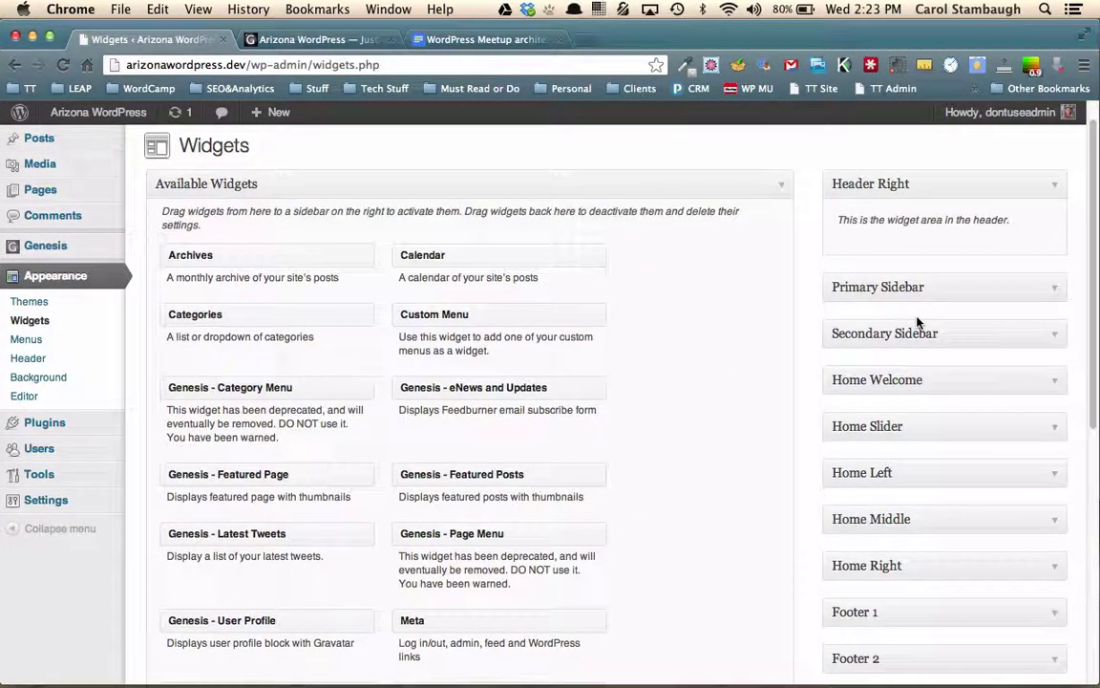
scroll(917, 322, down, 2)
scroll(919, 324, down, 1)
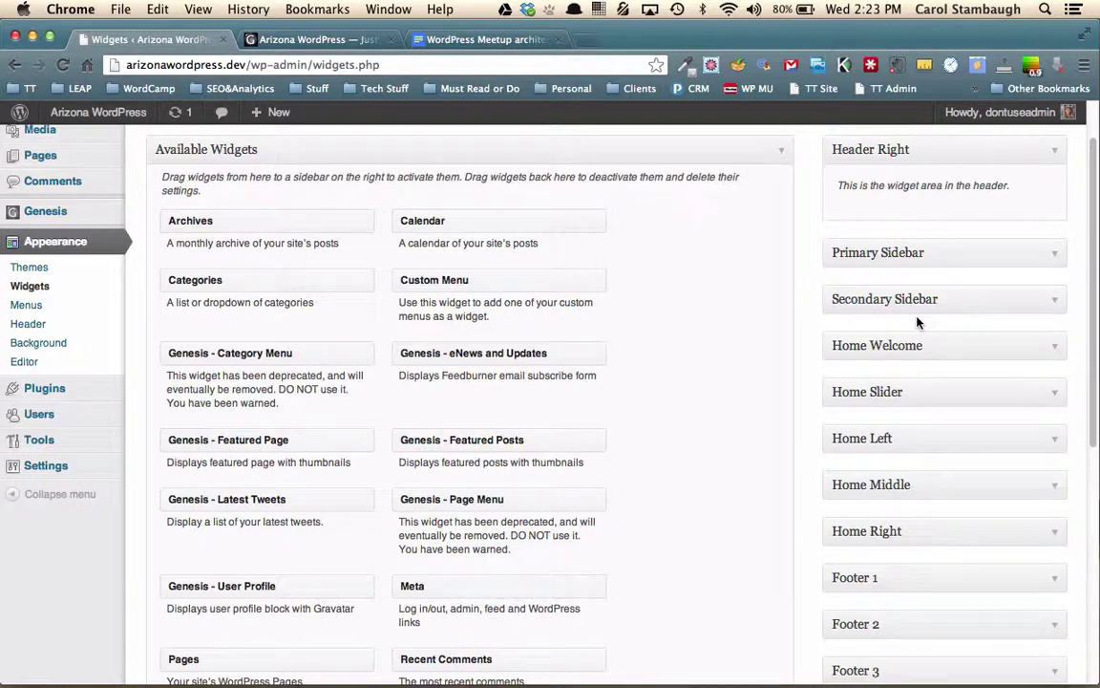
key(F11)
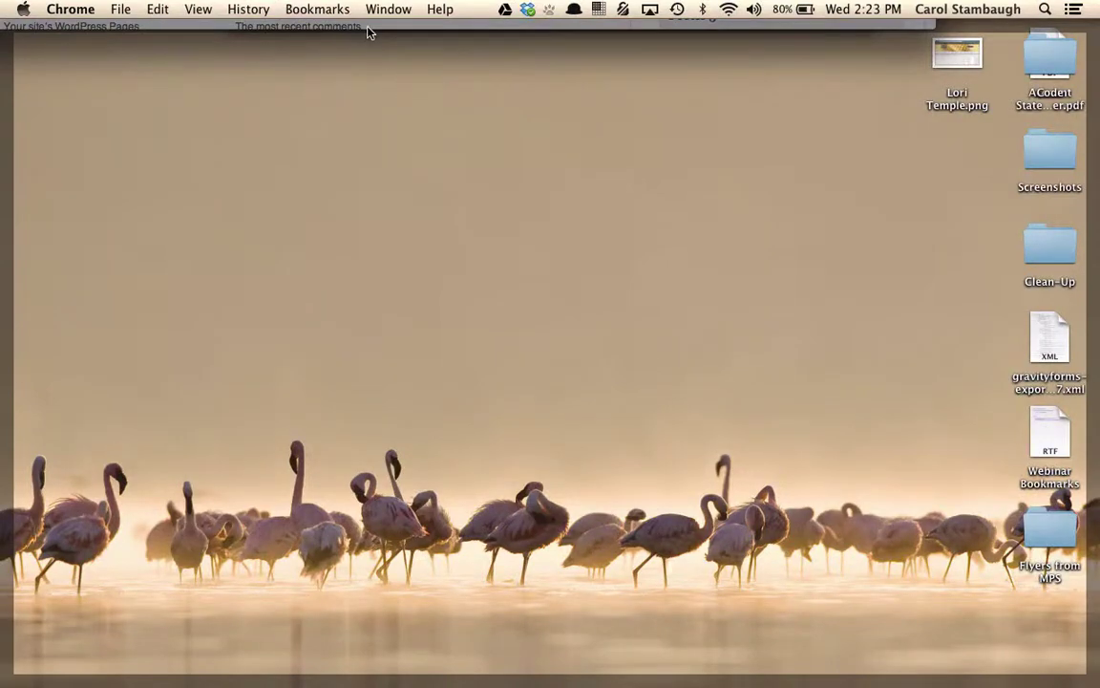
key(F11)
- Add a Text widget titled "header right" to the Header Right widget area, save it and collapse it
scroll(296, 539, down, 5)
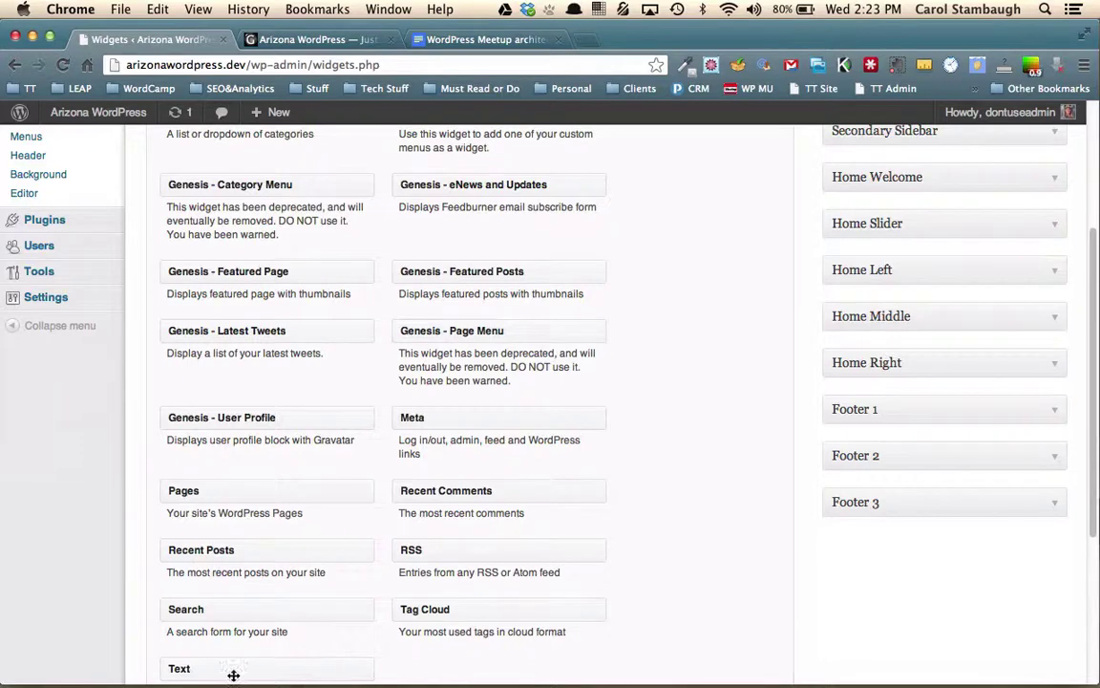
drag(181, 668, 828, 287)
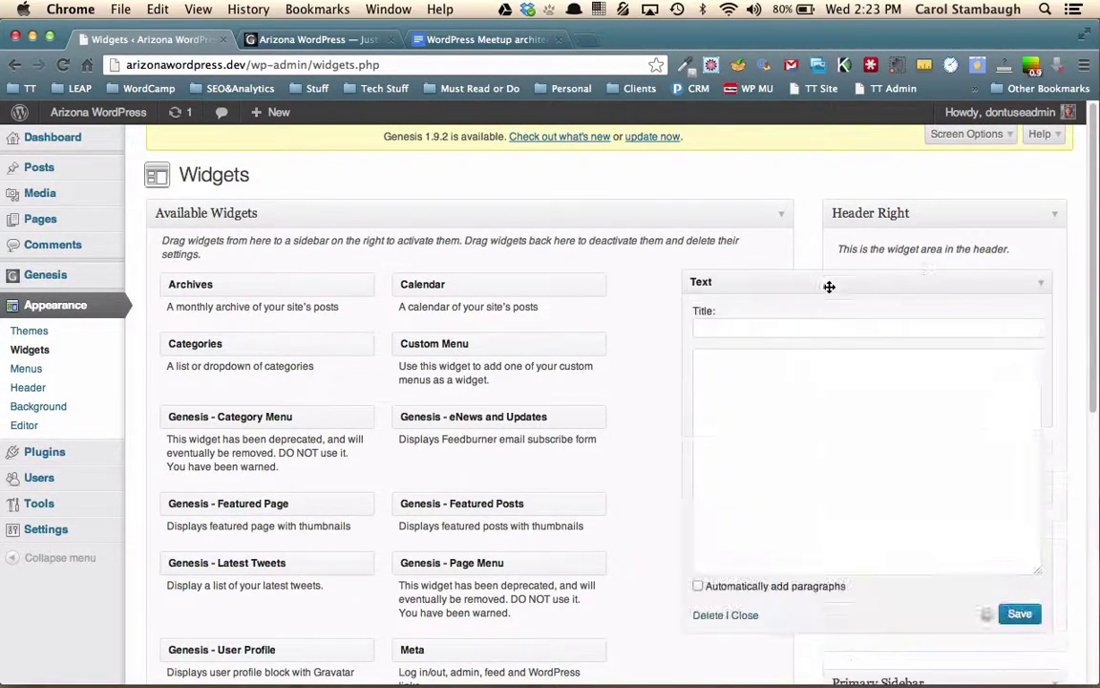
click(782, 329)
text(hea)
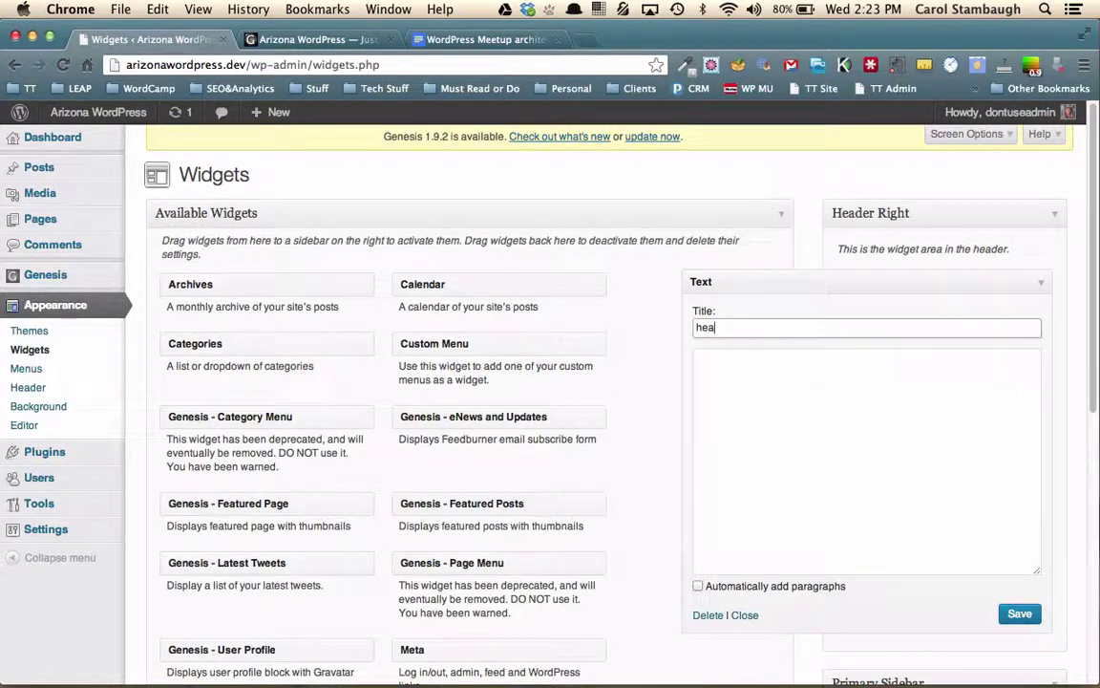
text(der rigt)
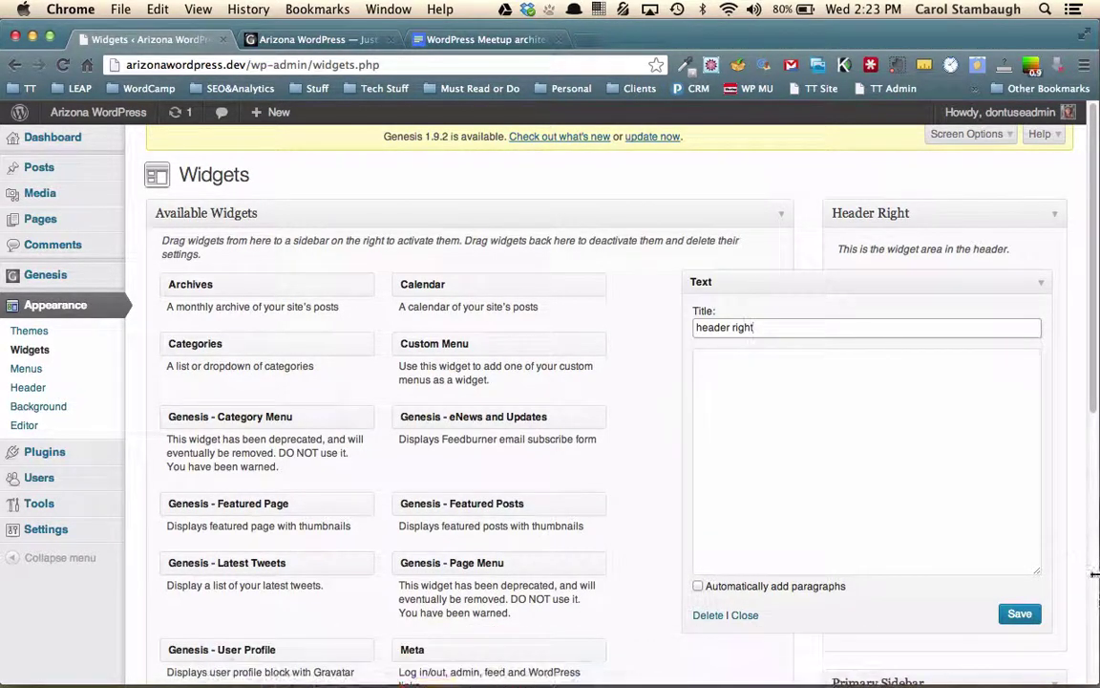
click(1019, 613)
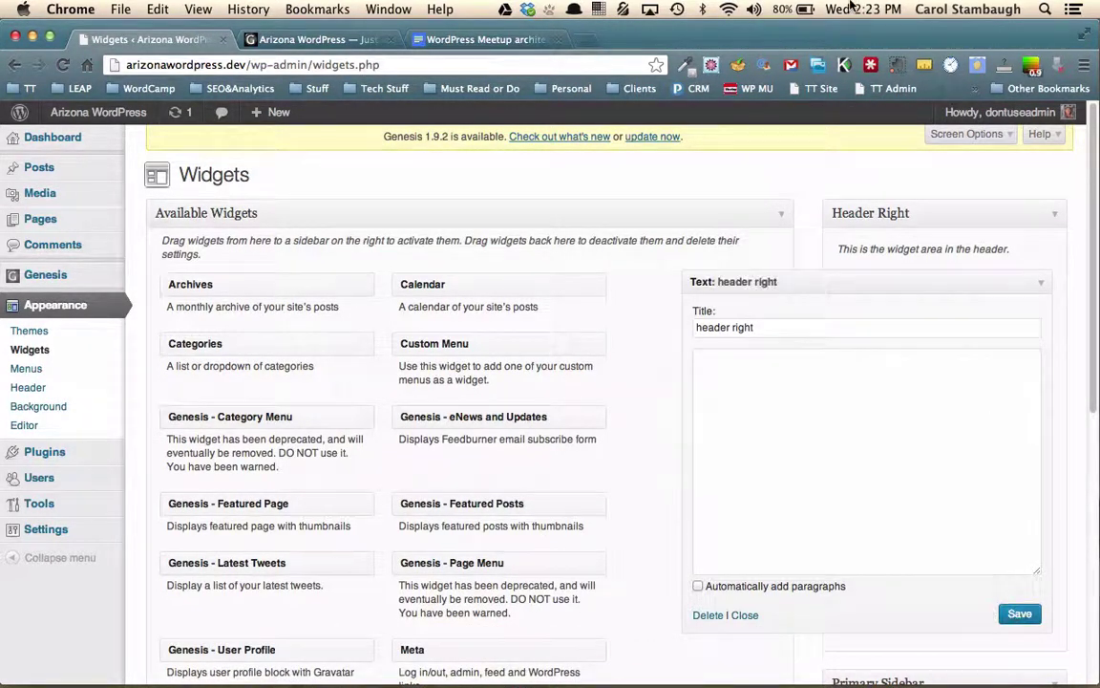
click(1041, 282)
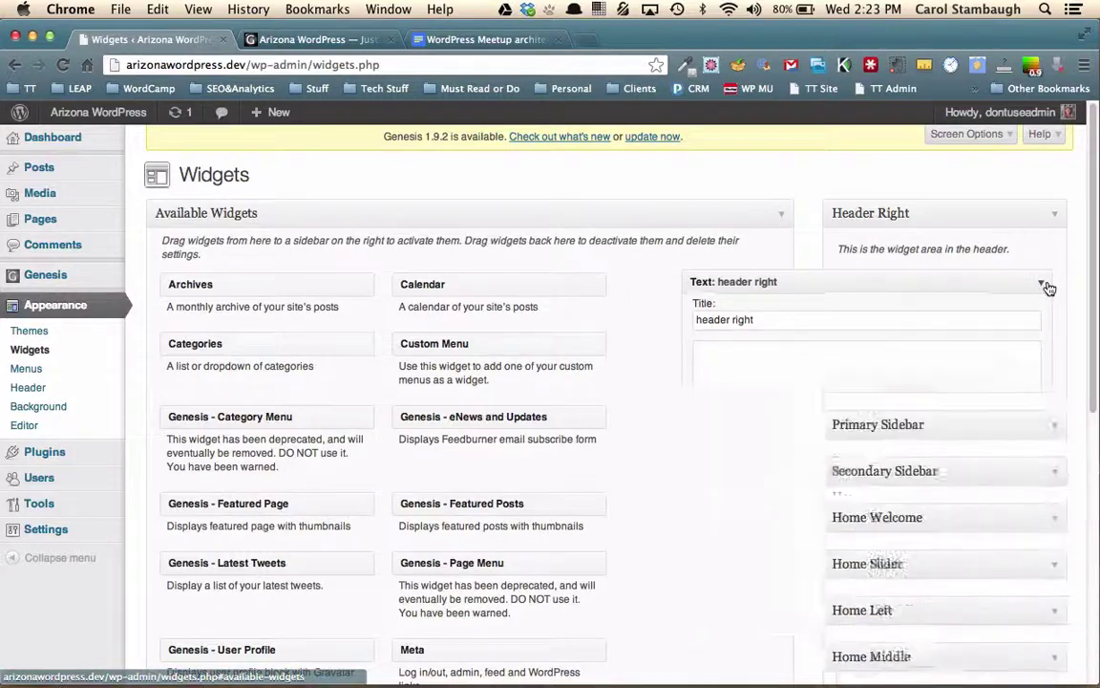
- Add a Text widget titled "sidebar" to the Primary Sidebar widget area, save it and collapse it
click(1055, 360)
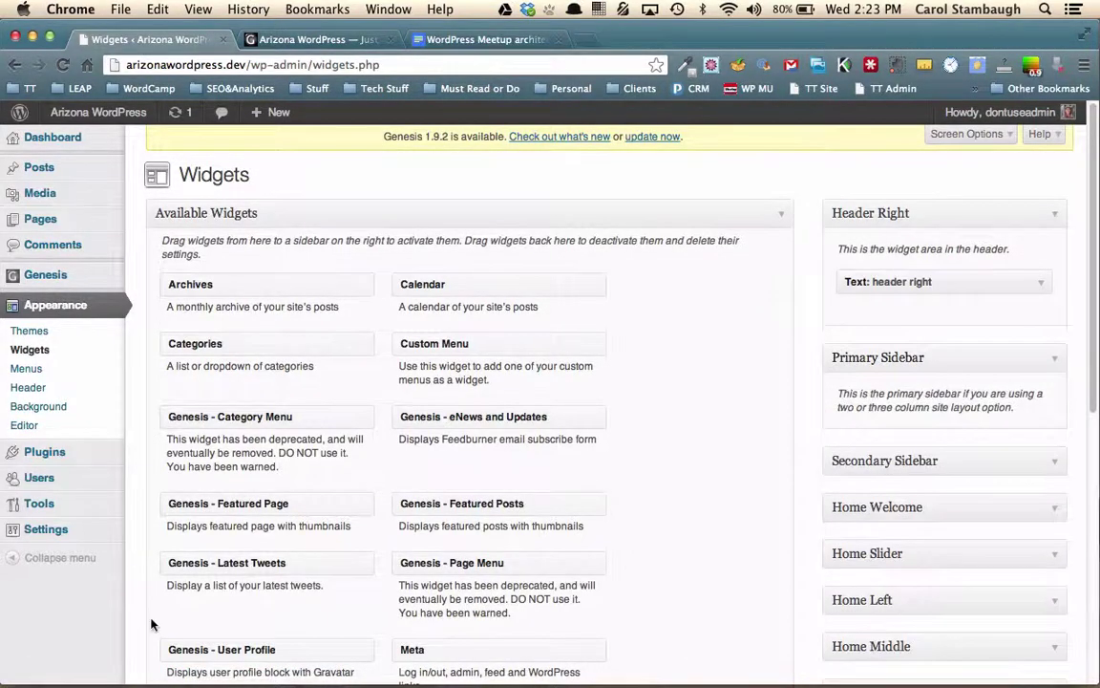
mouse_move(26, 671)
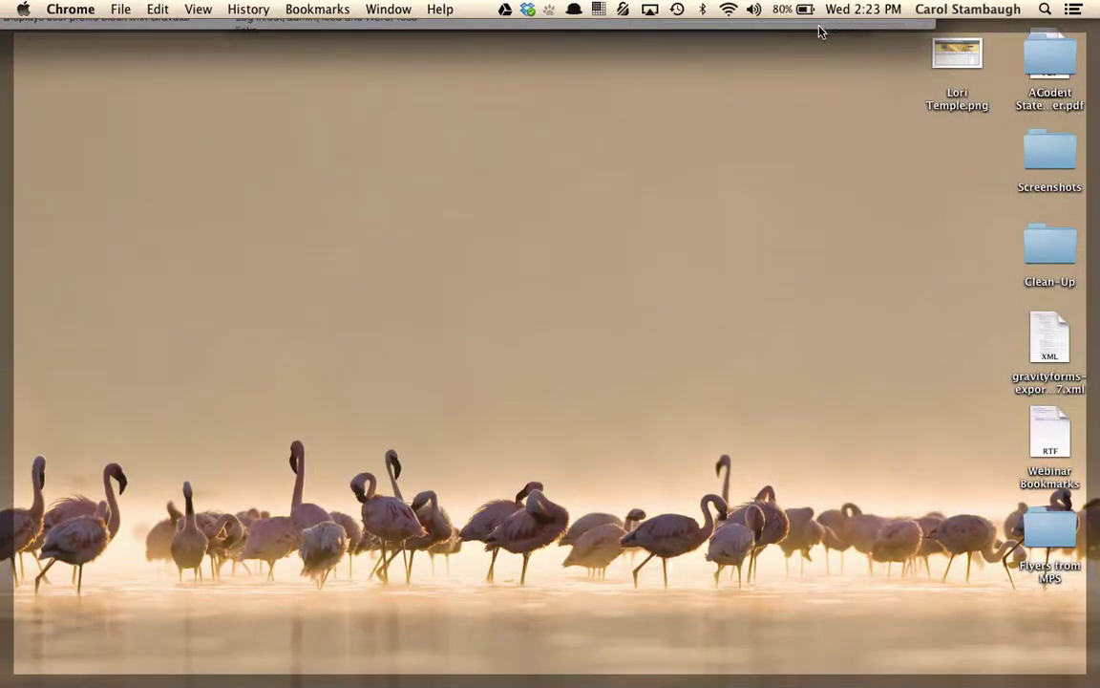
click(767, 23)
click(723, 28)
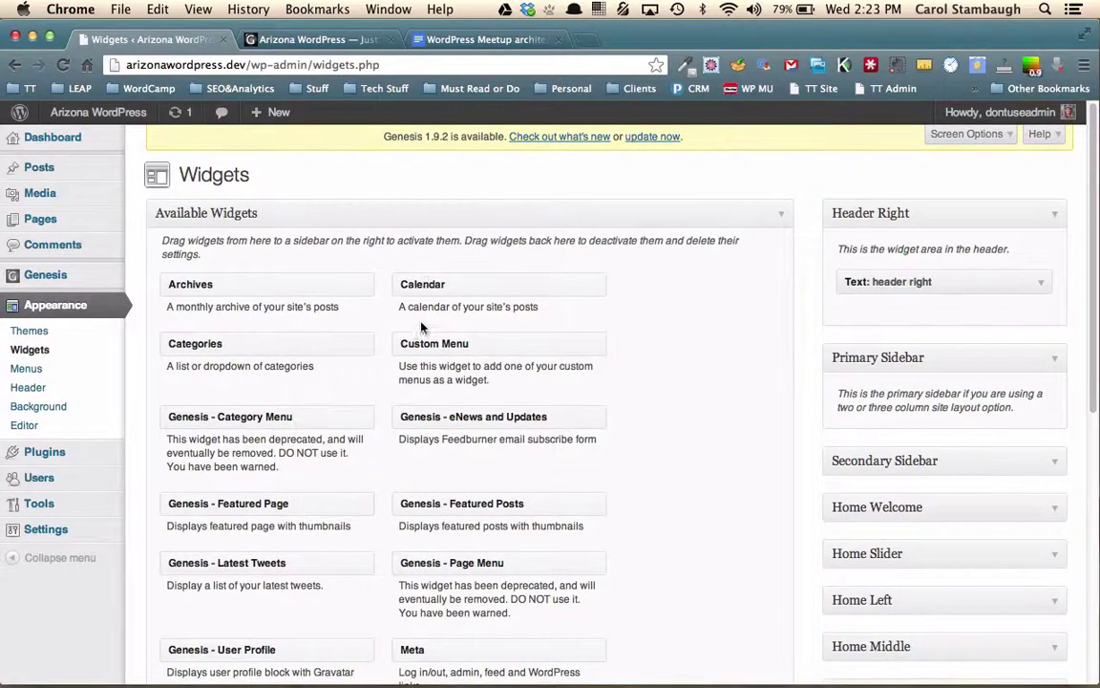
scroll(421, 328, down, 6)
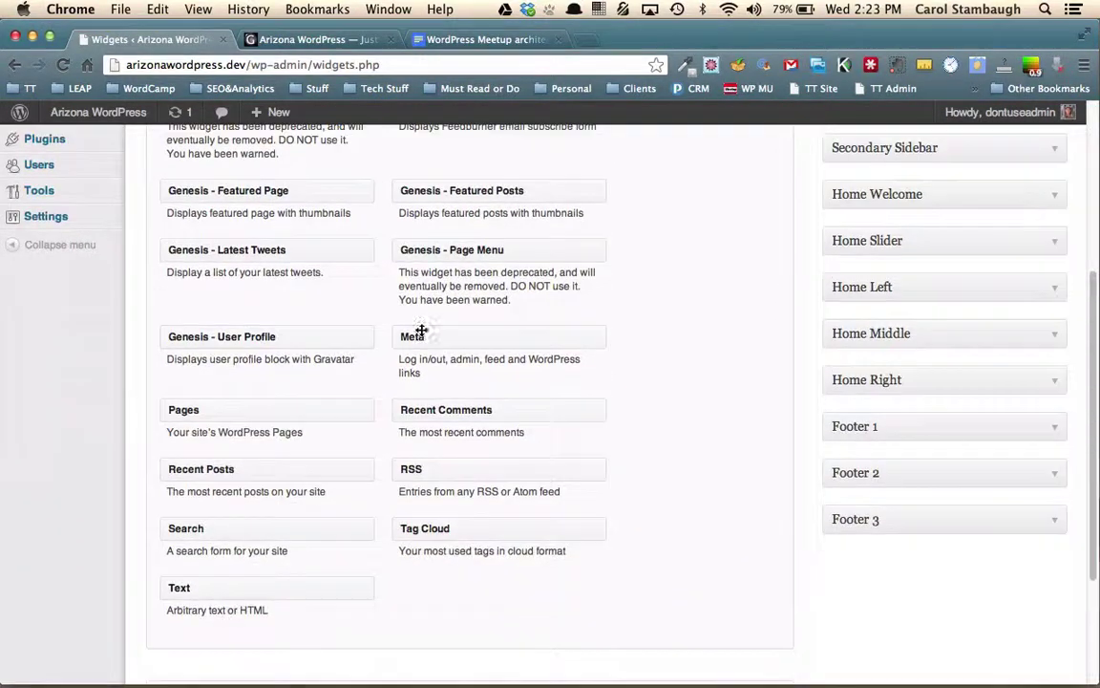
drag(297, 589, 955, 354)
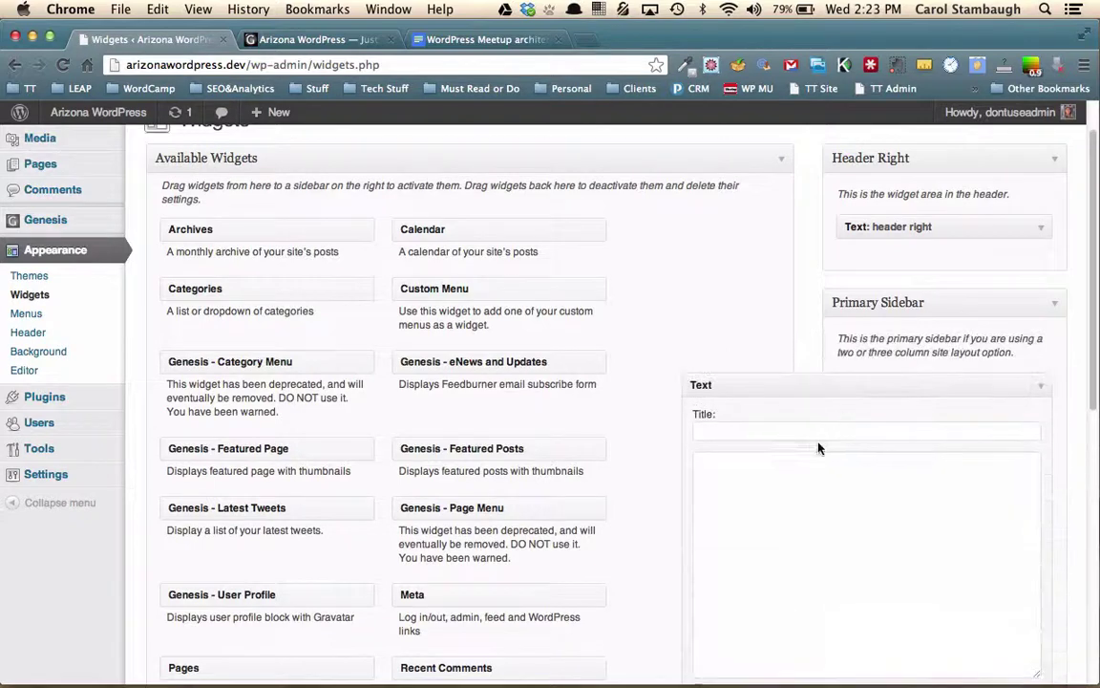
click(818, 426)
text(sid)
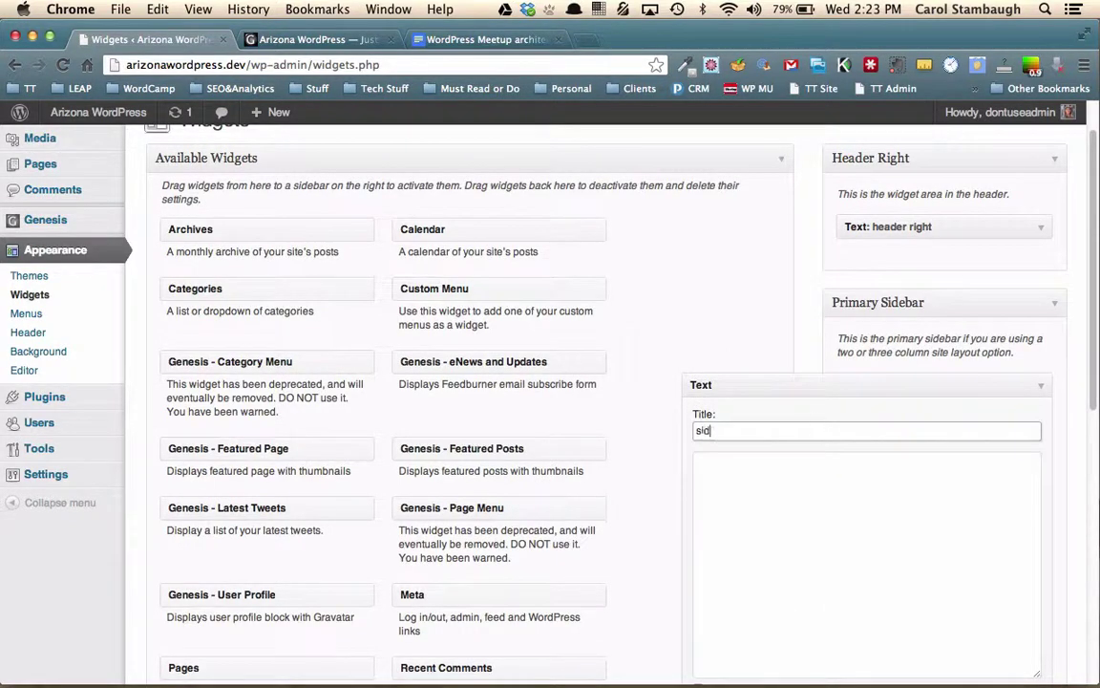
text(ebar)
scroll(936, 430, down, 2)
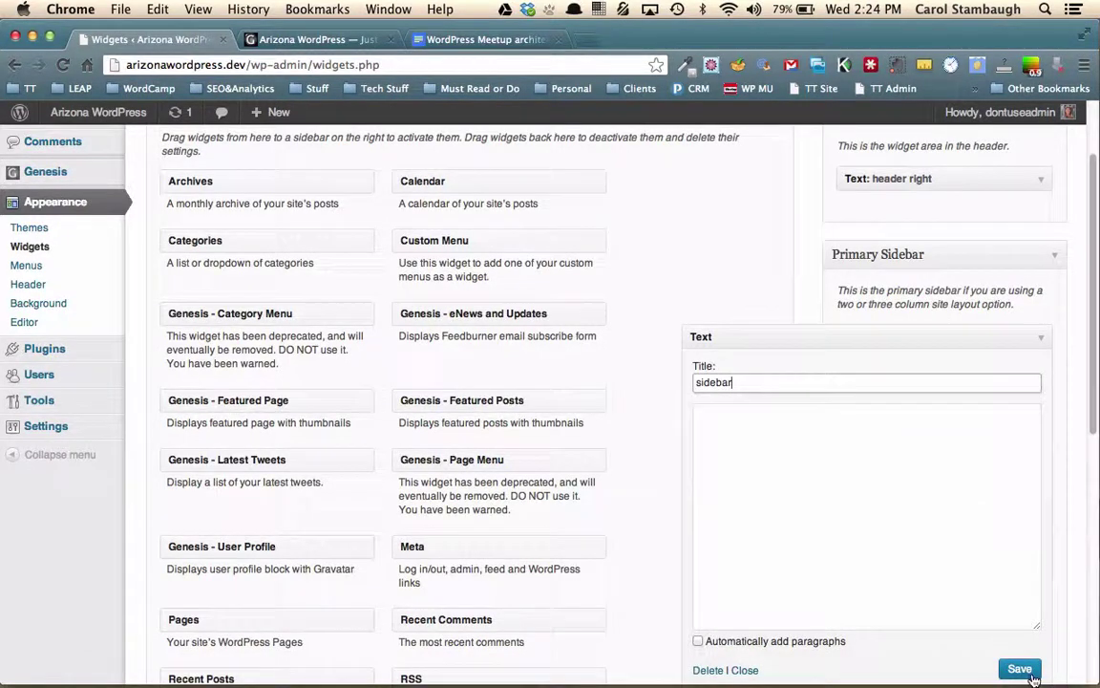
click(1017, 666)
scroll(734, 334, down, 1)
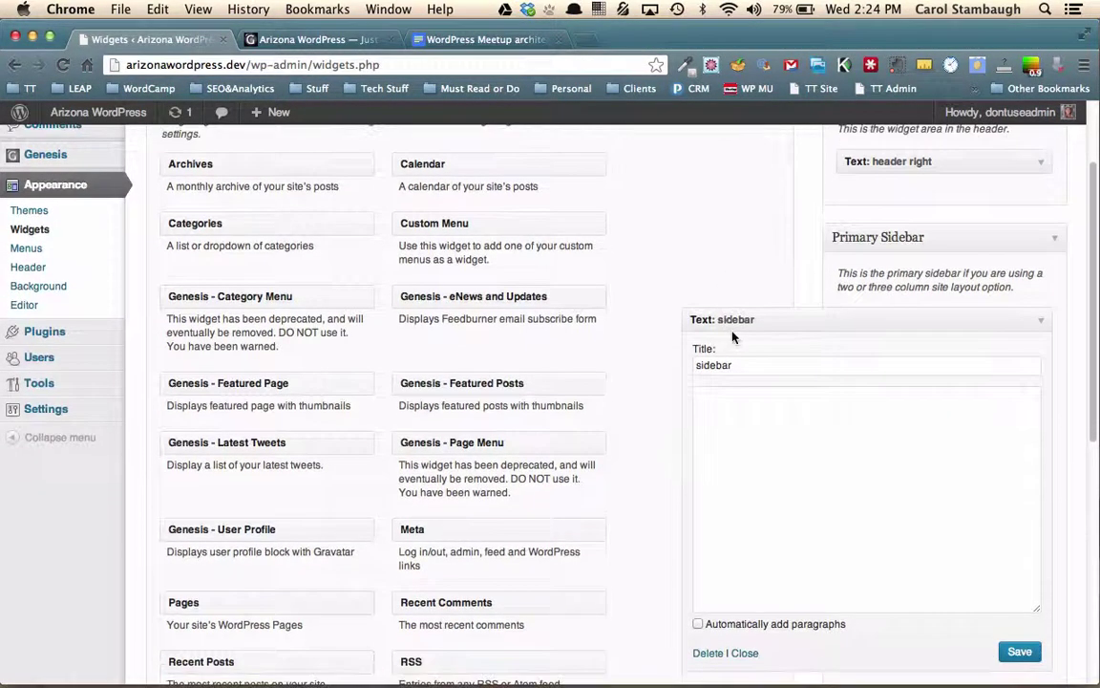
click(1041, 323)
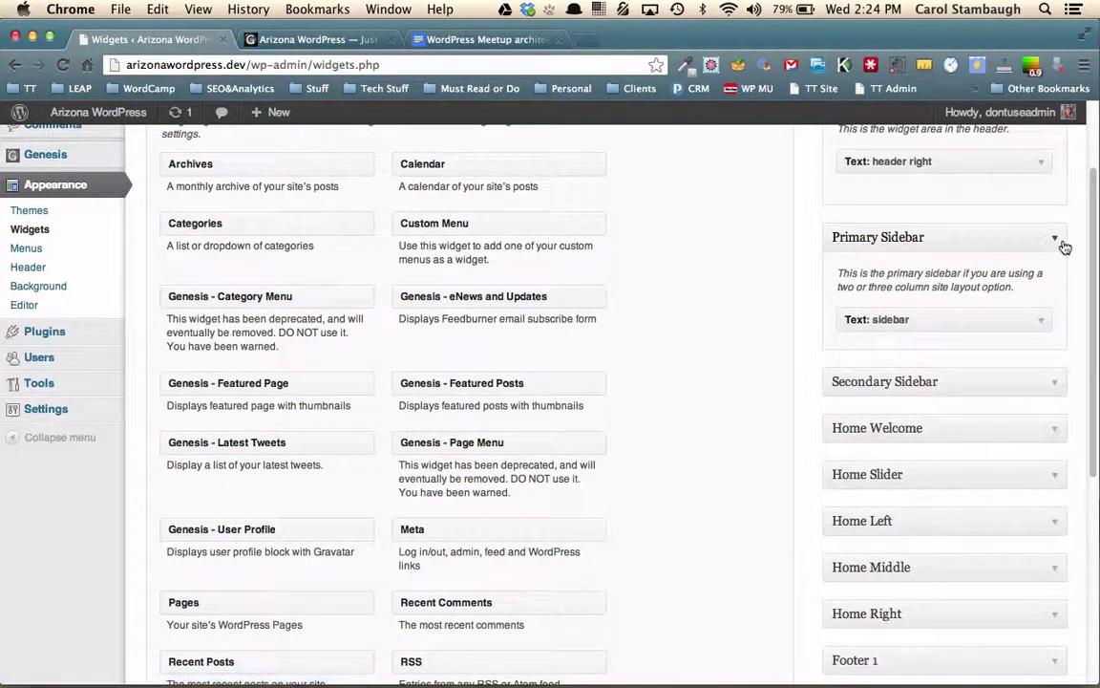
- Add a Text widget titled "Home Welcome" to the Home Welcome widget area, save it and collapse the area
click(1055, 431)
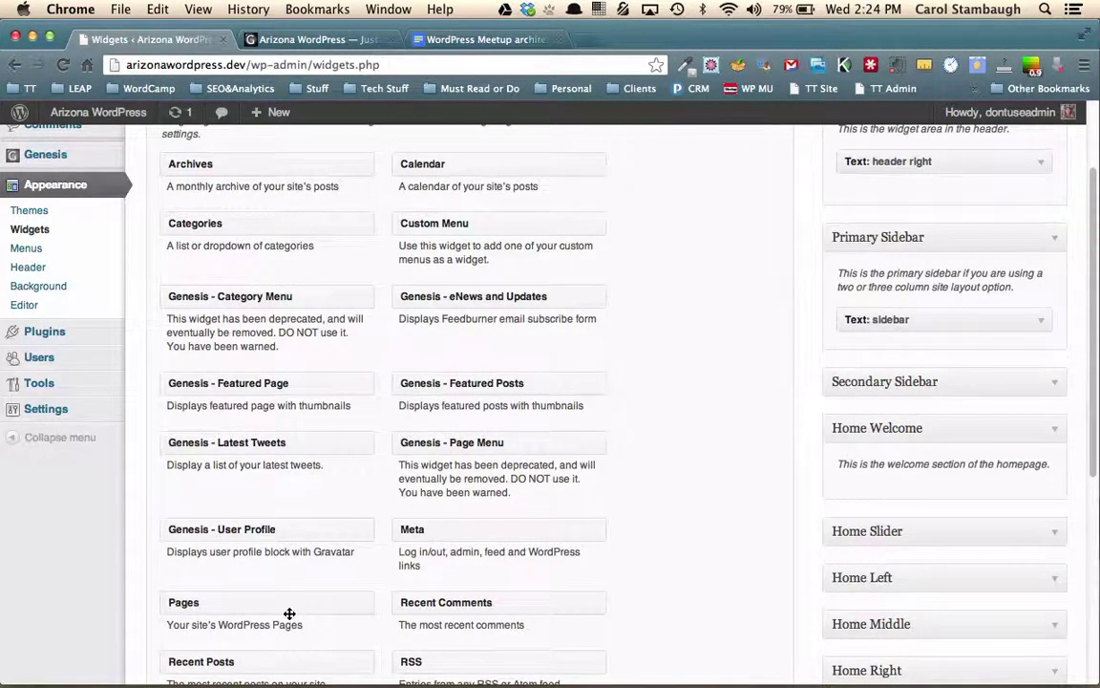
scroll(289, 613, down, 5)
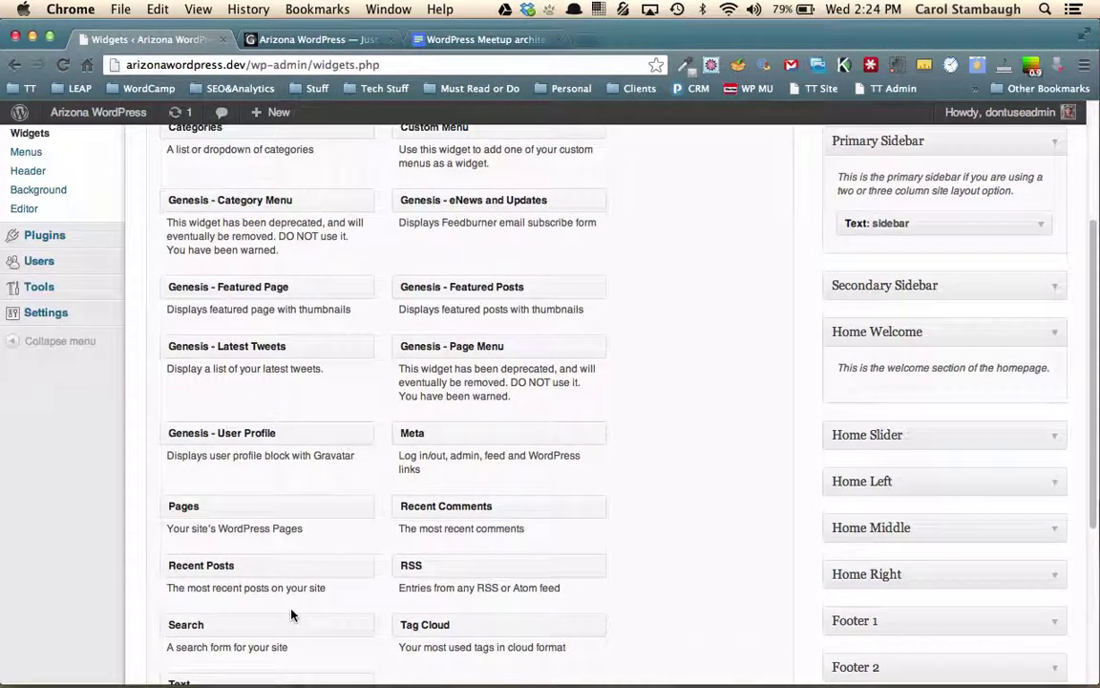
drag(270, 675, 933, 318)
click(923, 372)
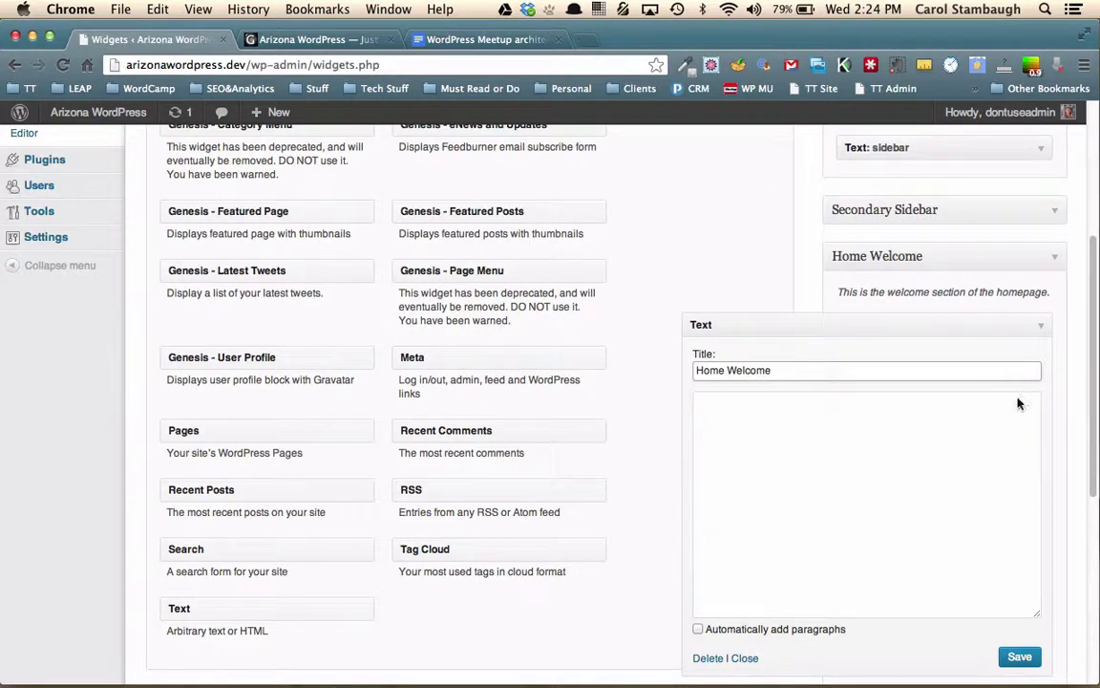
click(1018, 657)
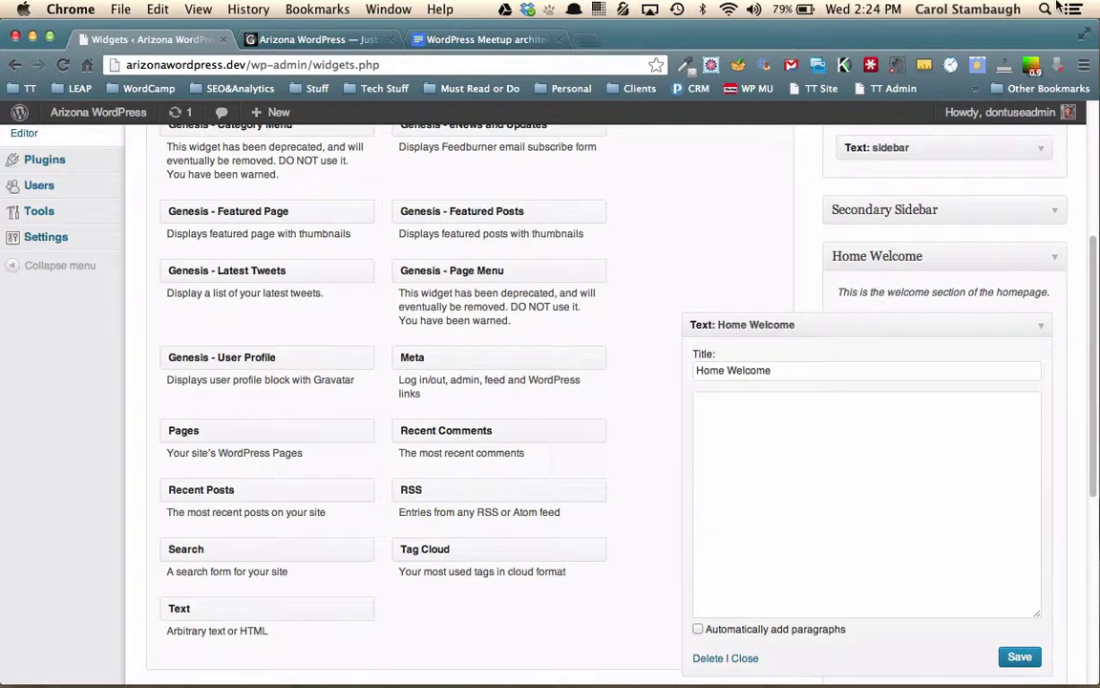
click(1041, 326)
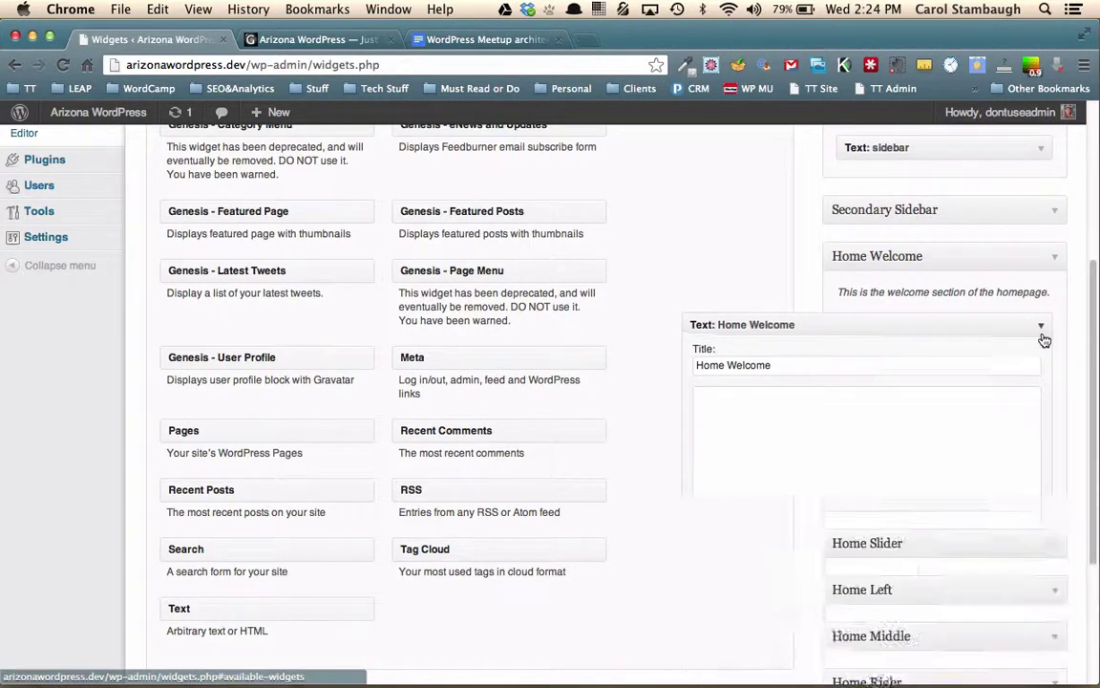
click(1054, 258)
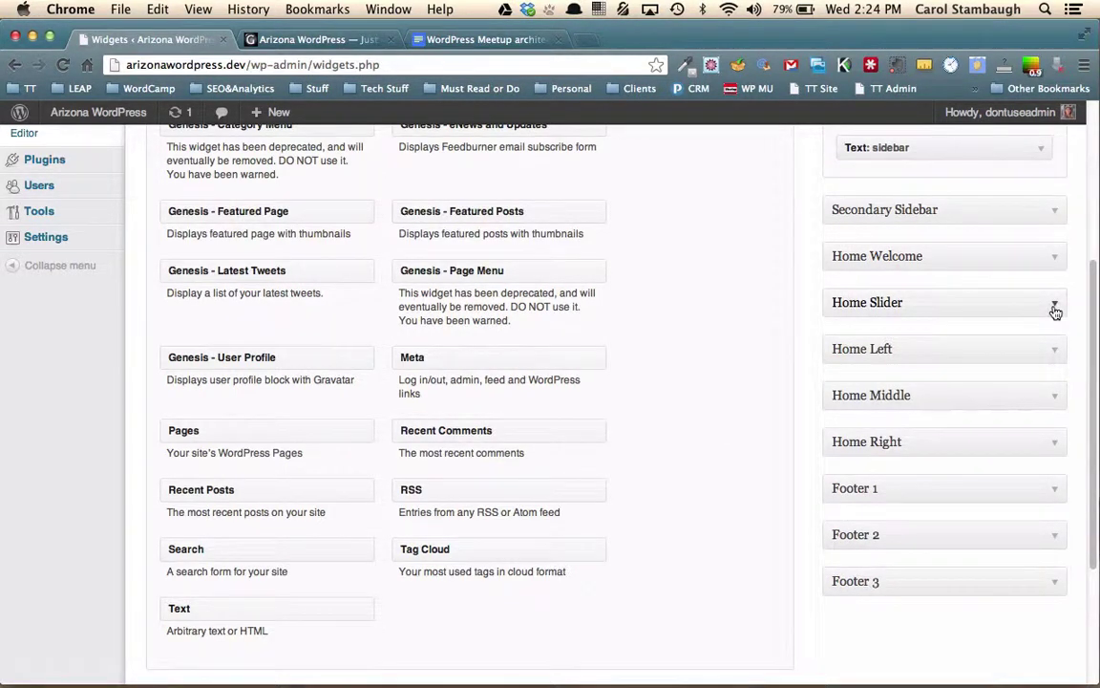
- Add a Text widget titled "Slider" to the Home Slider widget area, save it and collapse the widget
click(1055, 306)
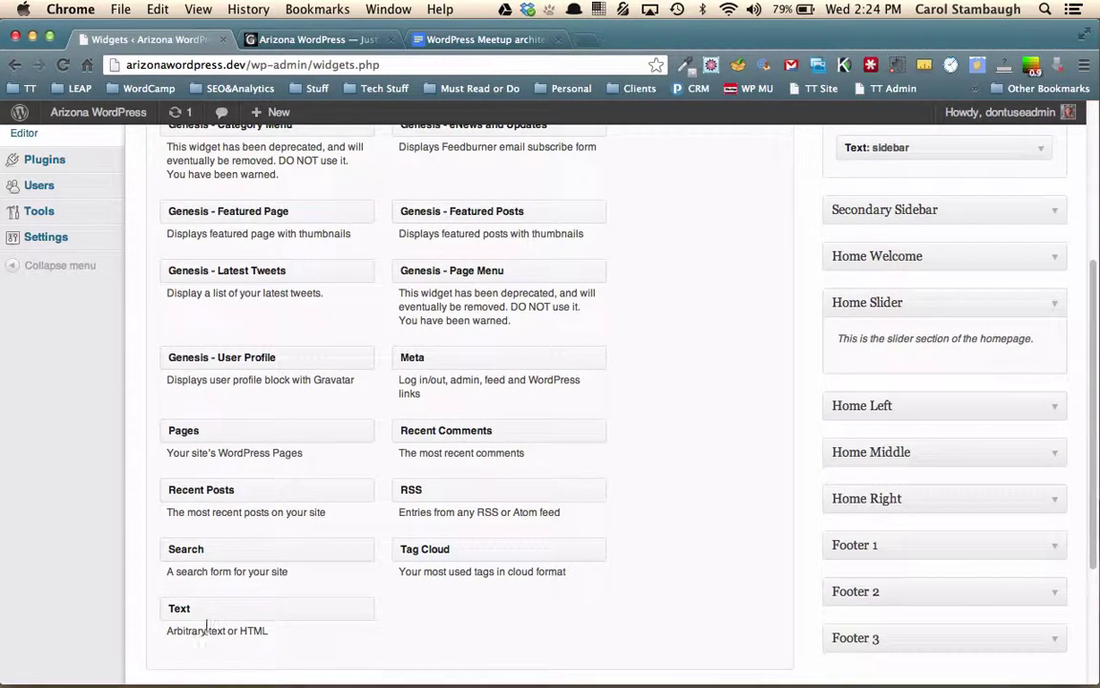
drag(213, 614, 887, 420)
click(886, 421)
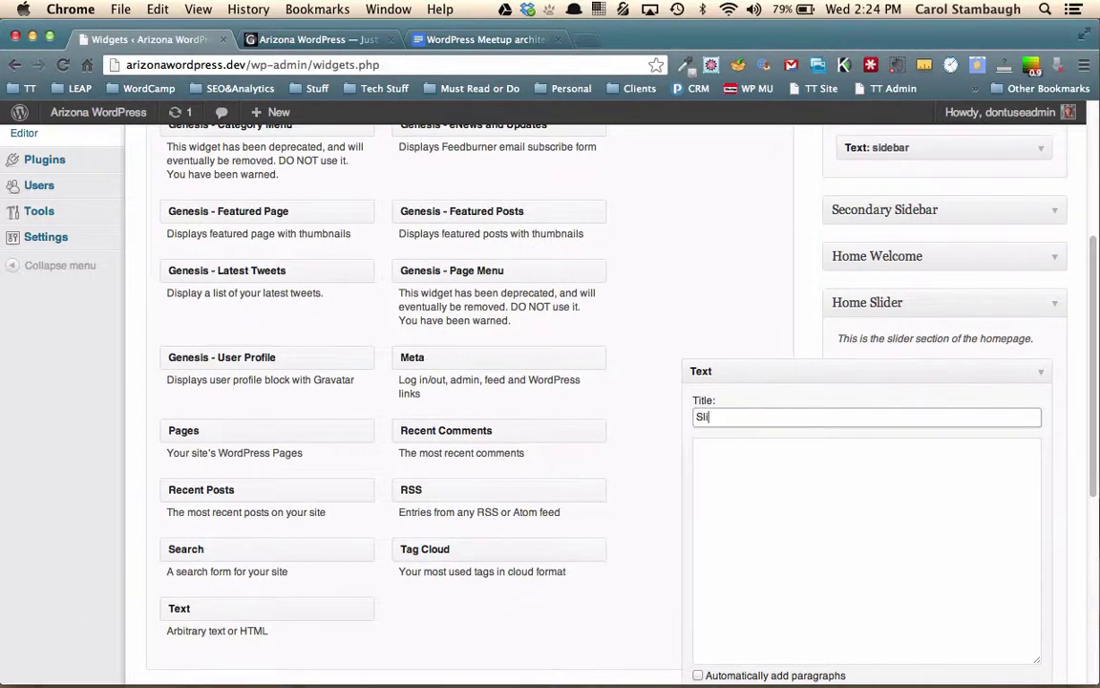
scroll(940, 383, down, 2)
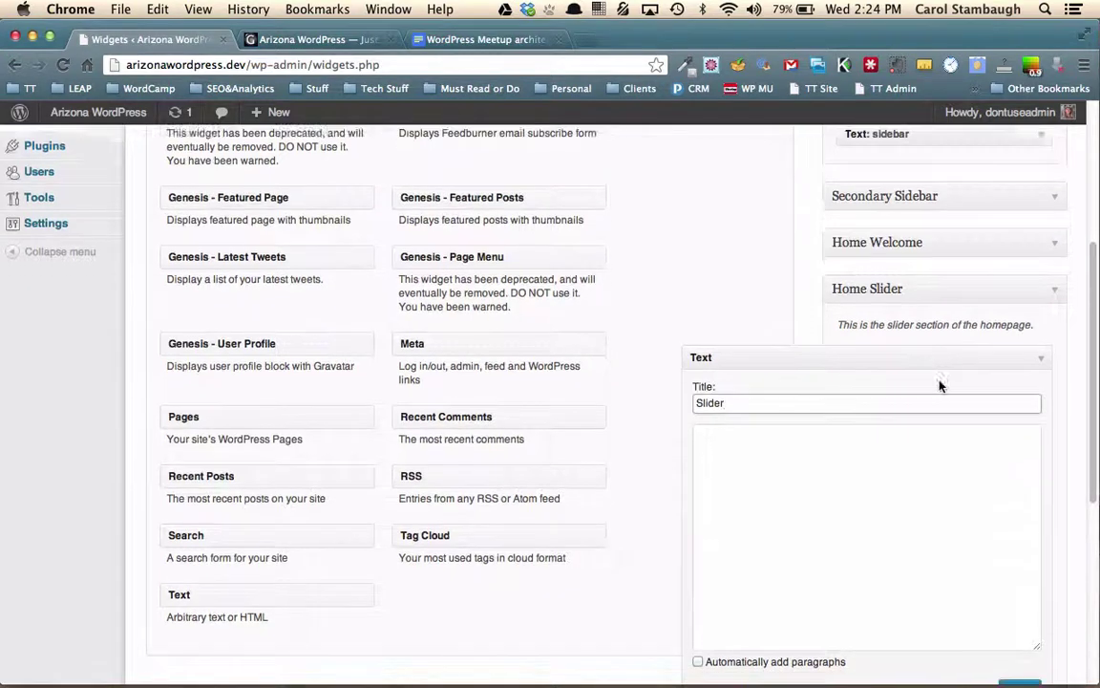
click(1030, 642)
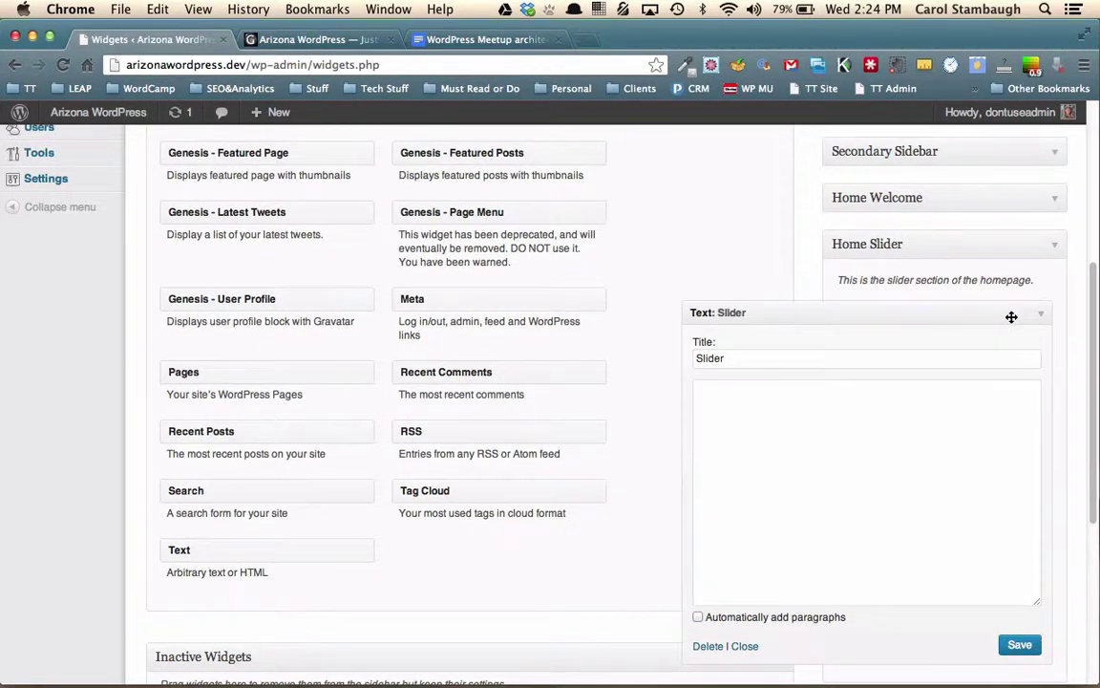
click(1041, 316)
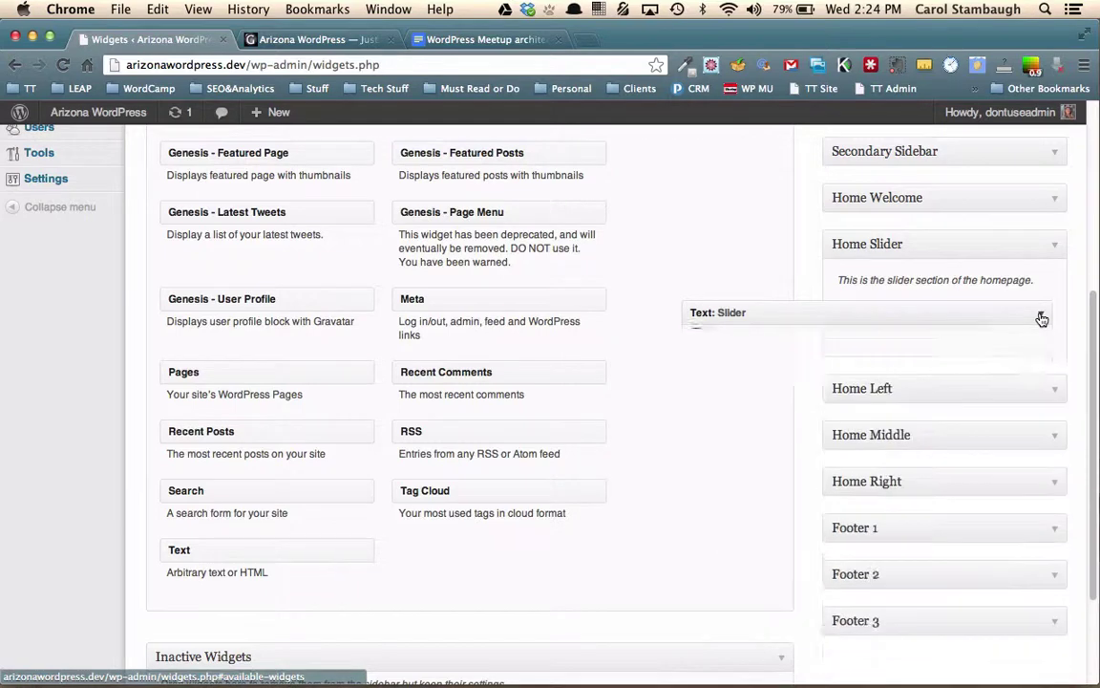
- Add a Text widget titled "Home Left" to the Home Left widget area, save it and collapse the area
click(1051, 390)
drag(214, 550, 831, 399)
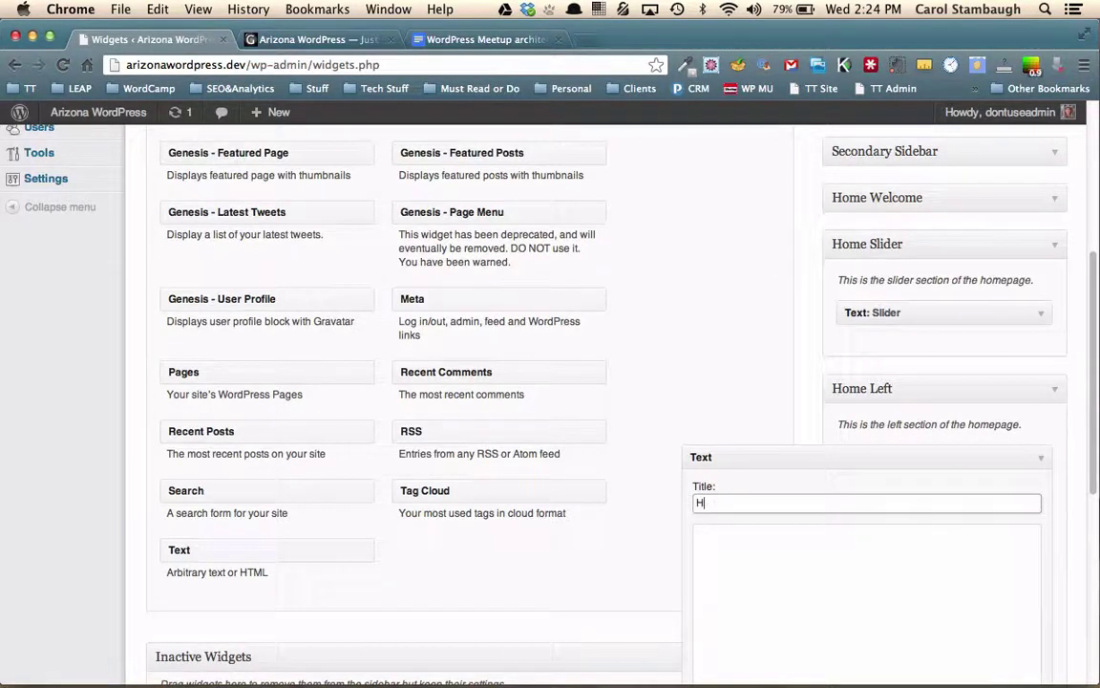
text(Home Left)
scroll(836, 420, down, 3)
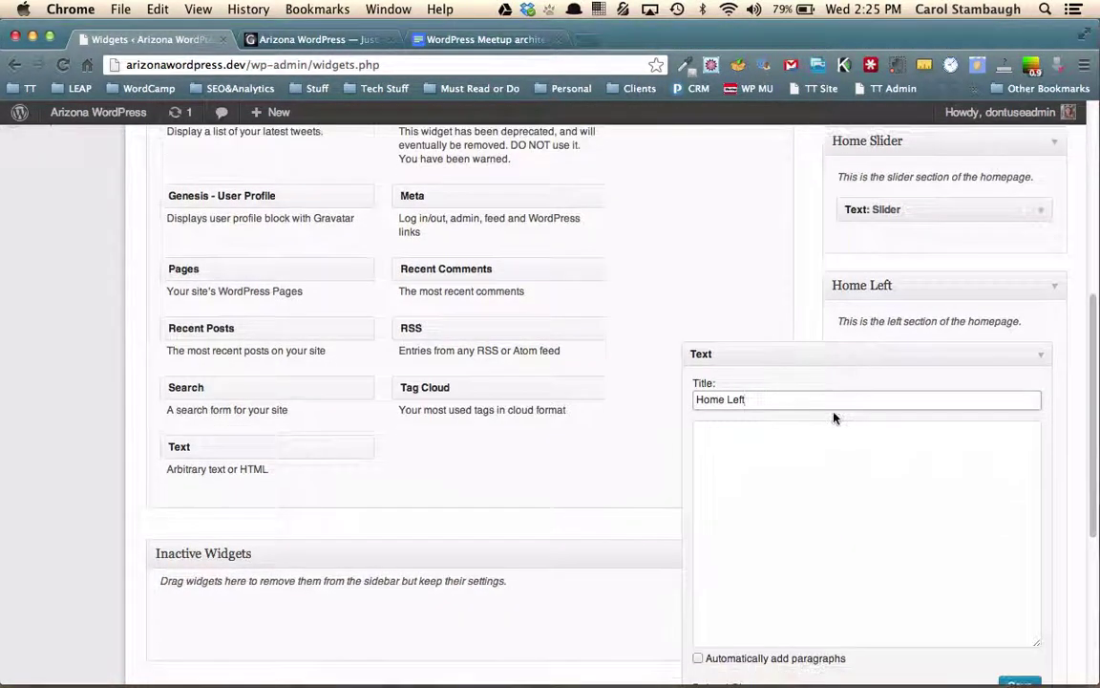
click(1019, 670)
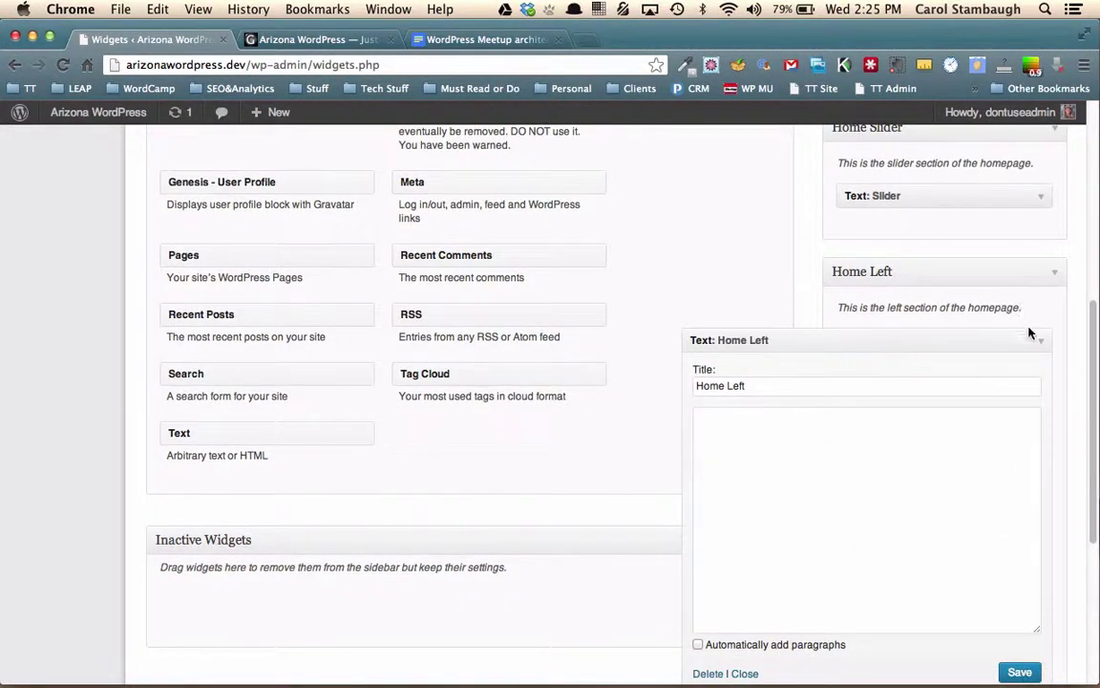
click(1044, 343)
click(1056, 273)
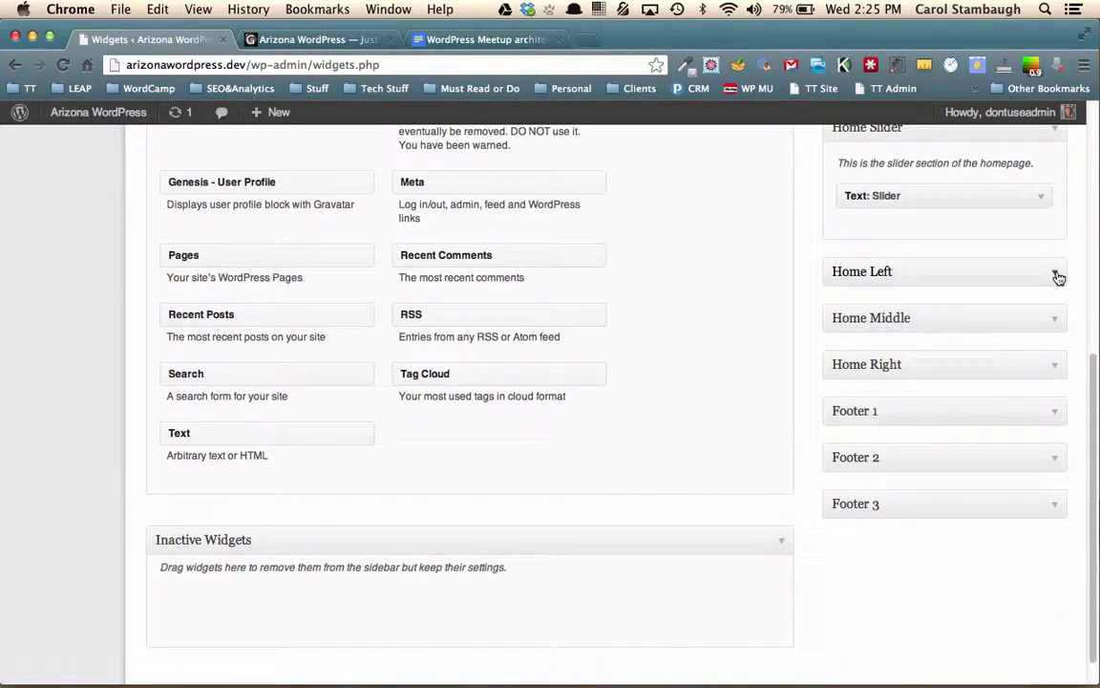
- Add a Text widget titled "Home Middle" to the Home Middle widget area, save it and collapse the area
click(1051, 322)
drag(186, 431, 847, 415)
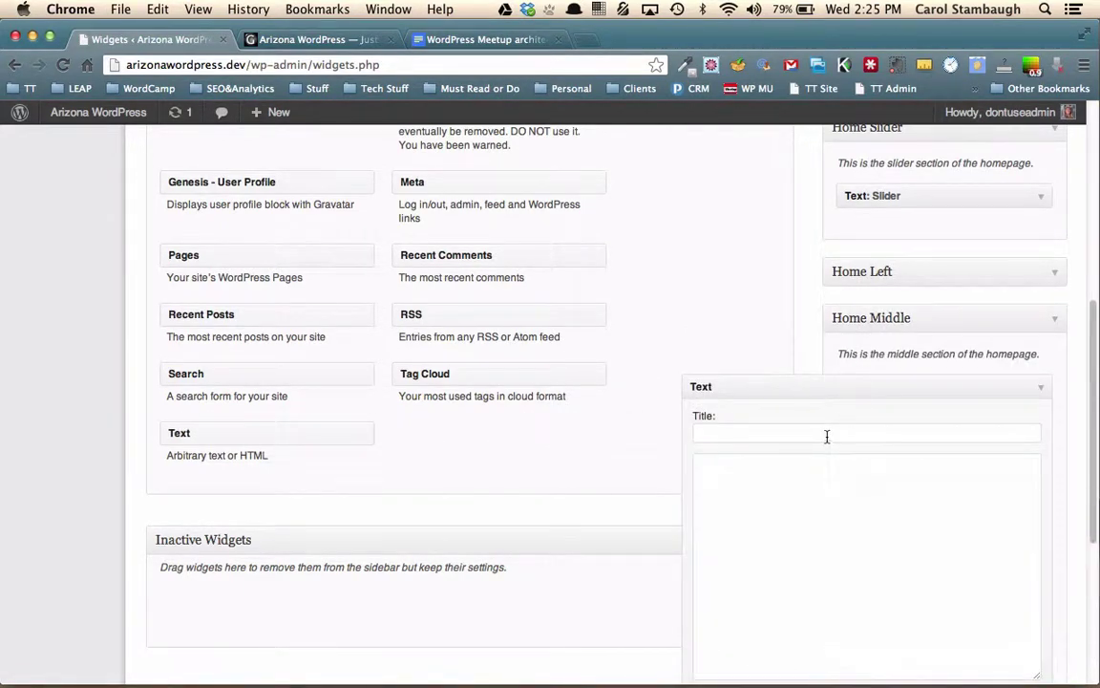
text(Hom)
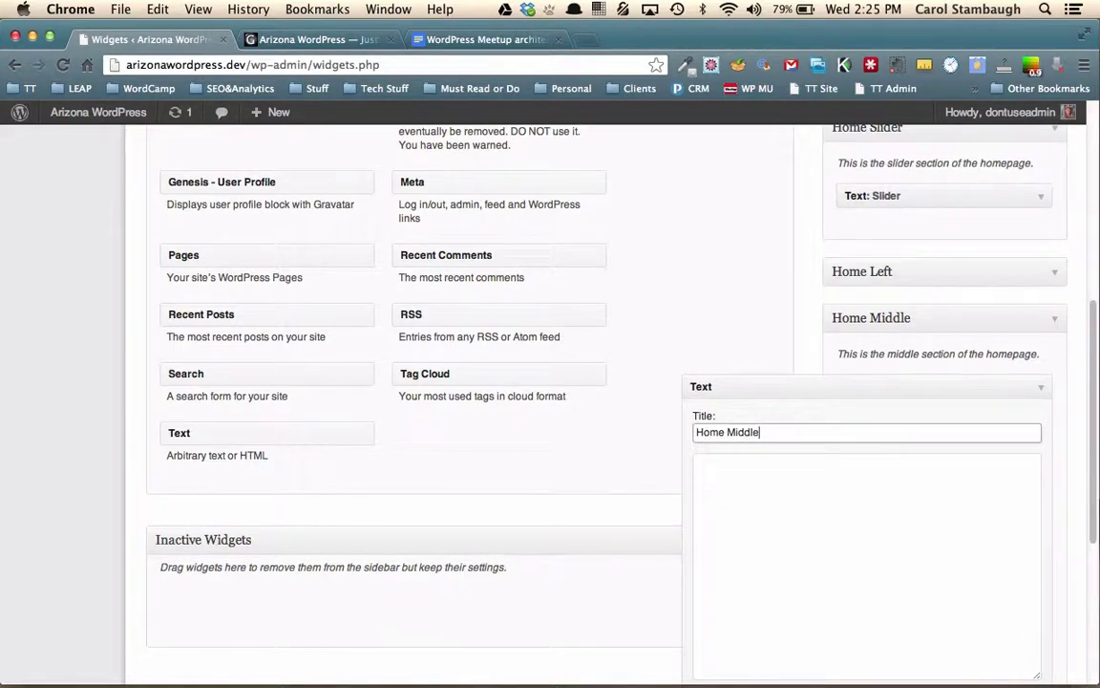
text(e Middle)
scroll(894, 406, down, 2)
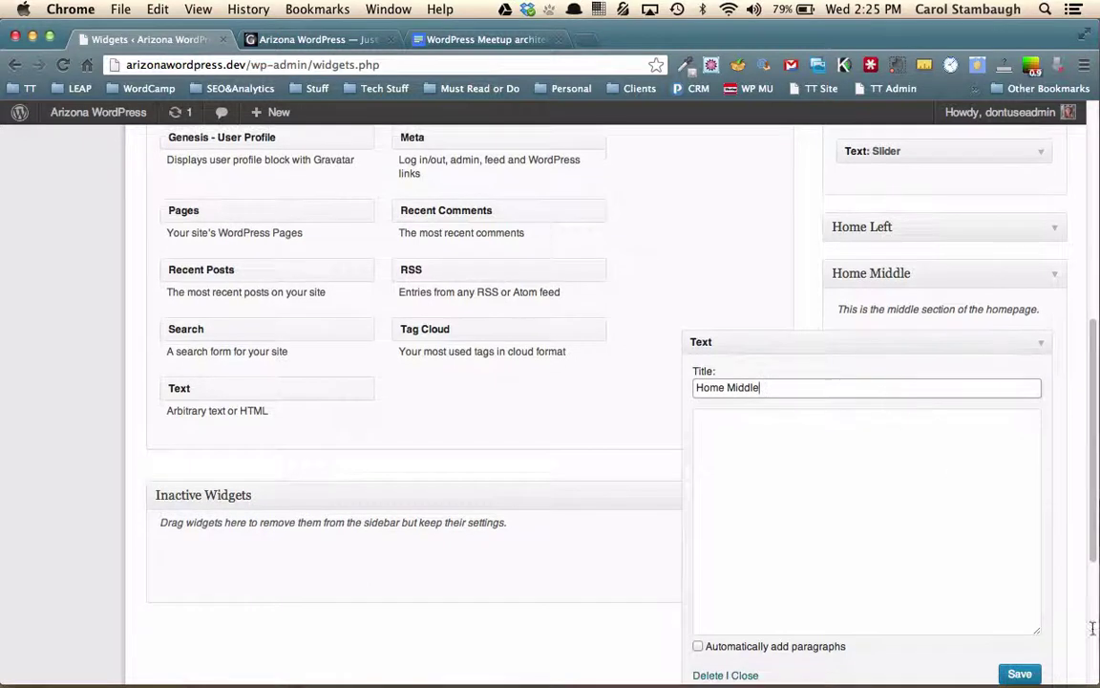
click(1019, 674)
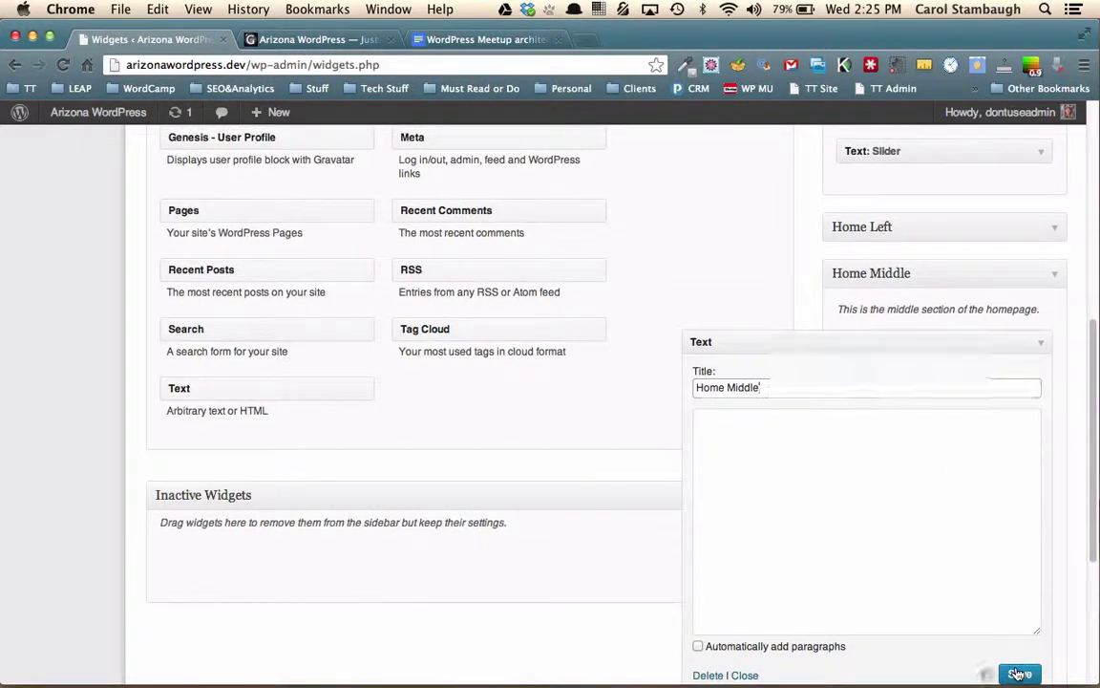
click(1043, 342)
click(1055, 283)
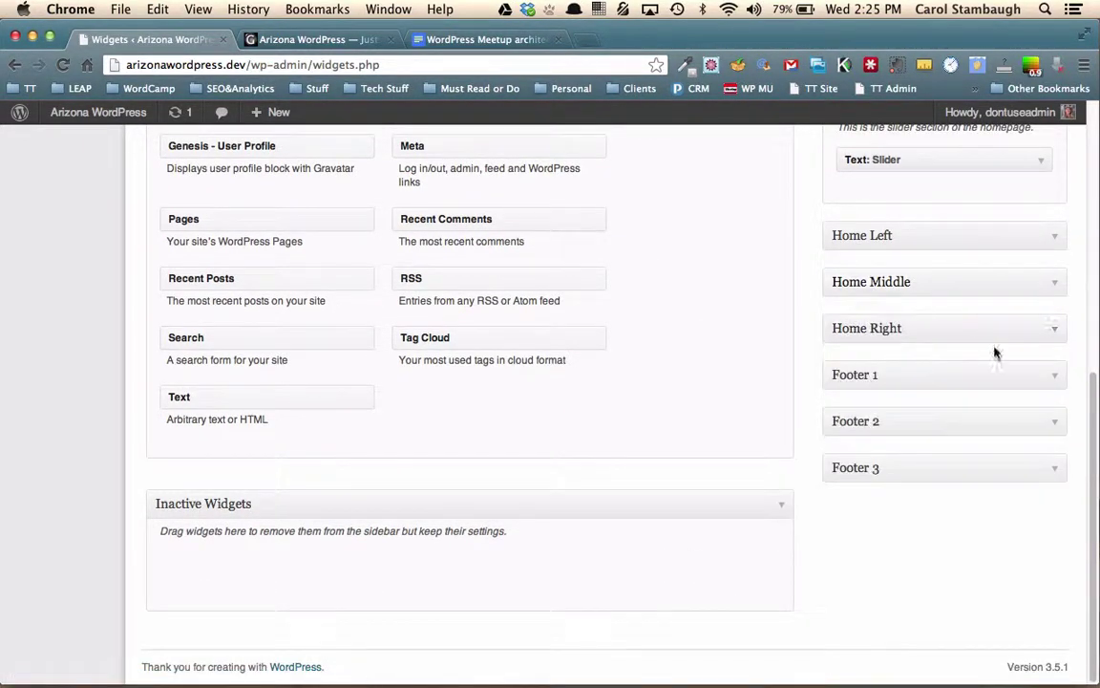
- Add a Text widget titled "Home Right" to the Home Right widget area, save it and collapse the widget
click(1055, 330)
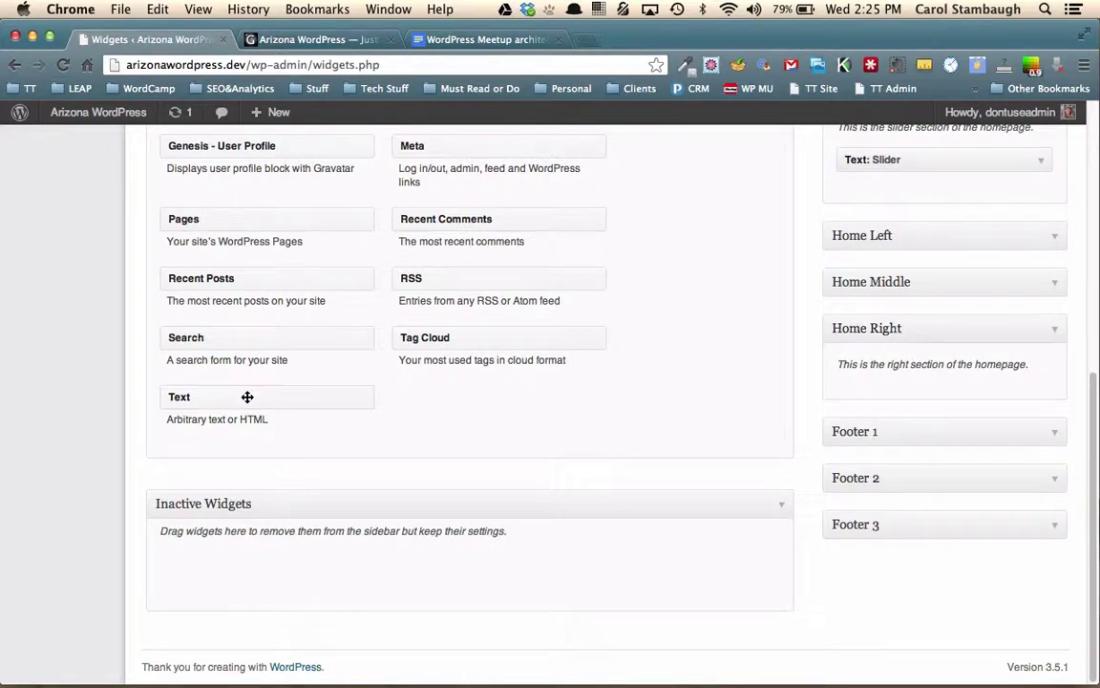
drag(247, 397, 853, 426)
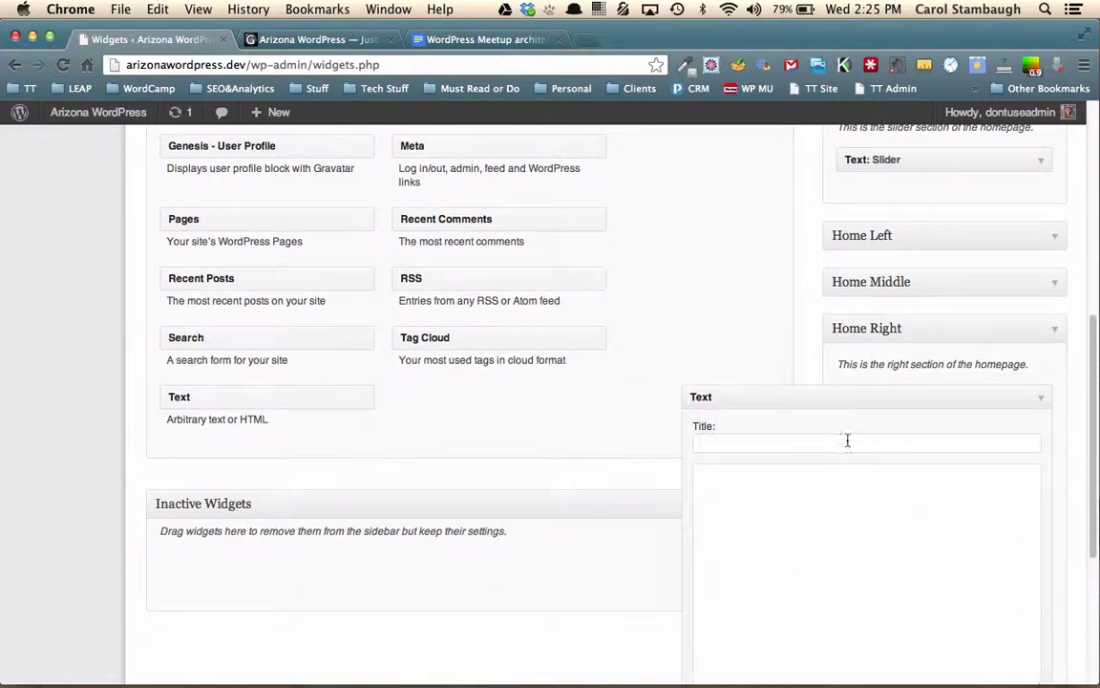
click(846, 439)
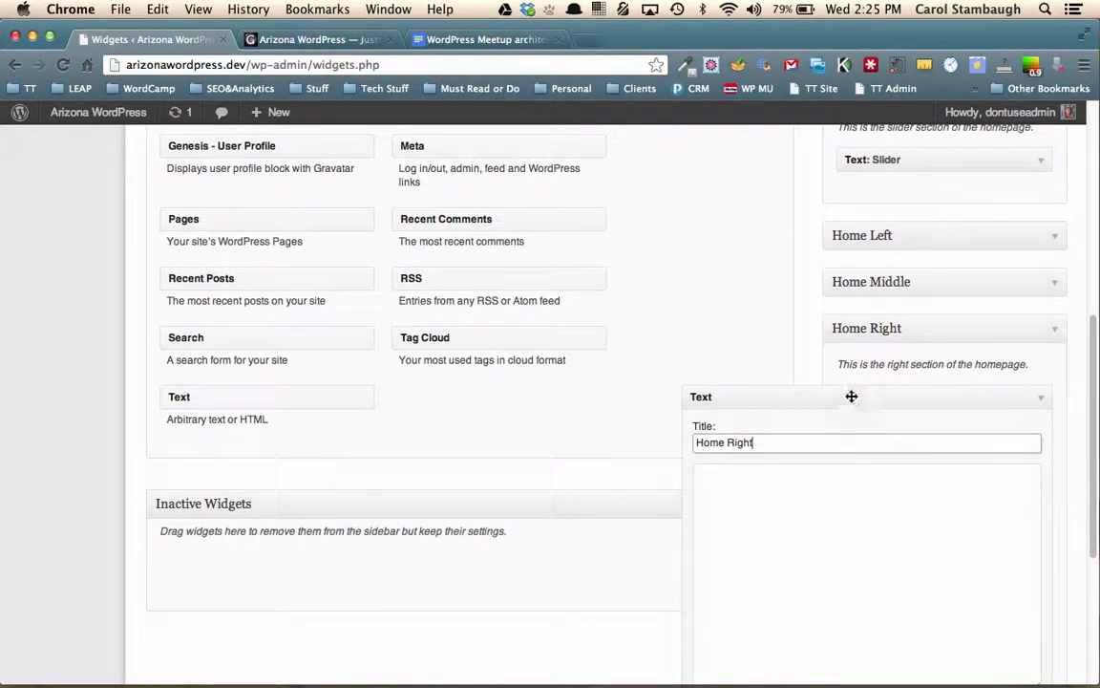
scroll(806, 356, down, 3)
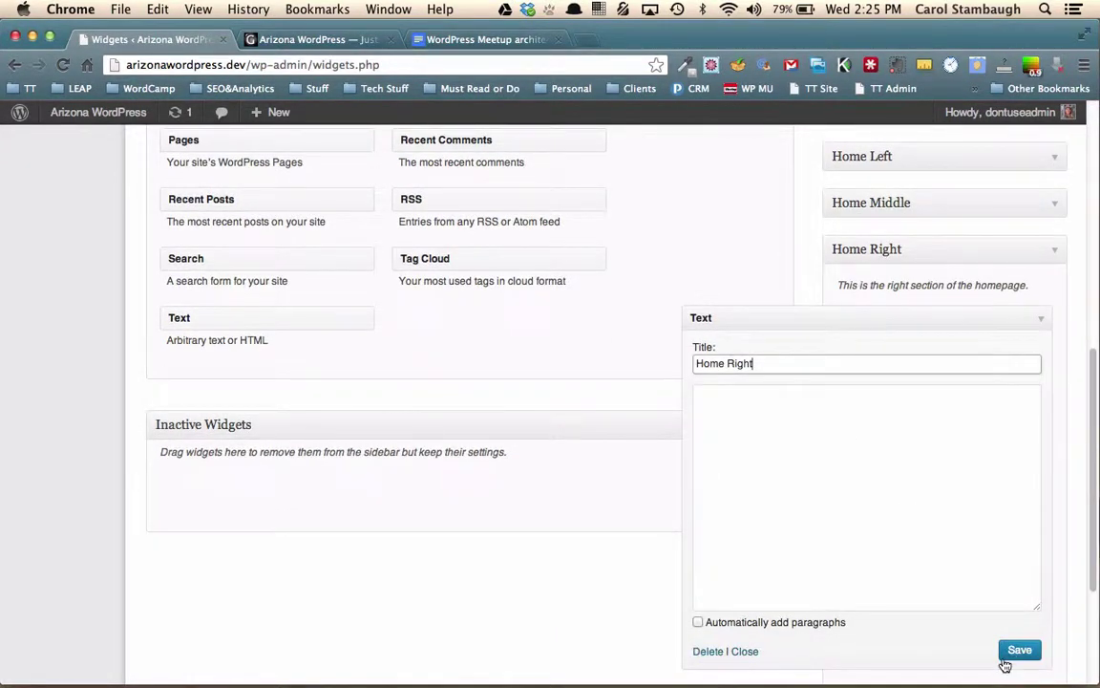
click(1004, 659)
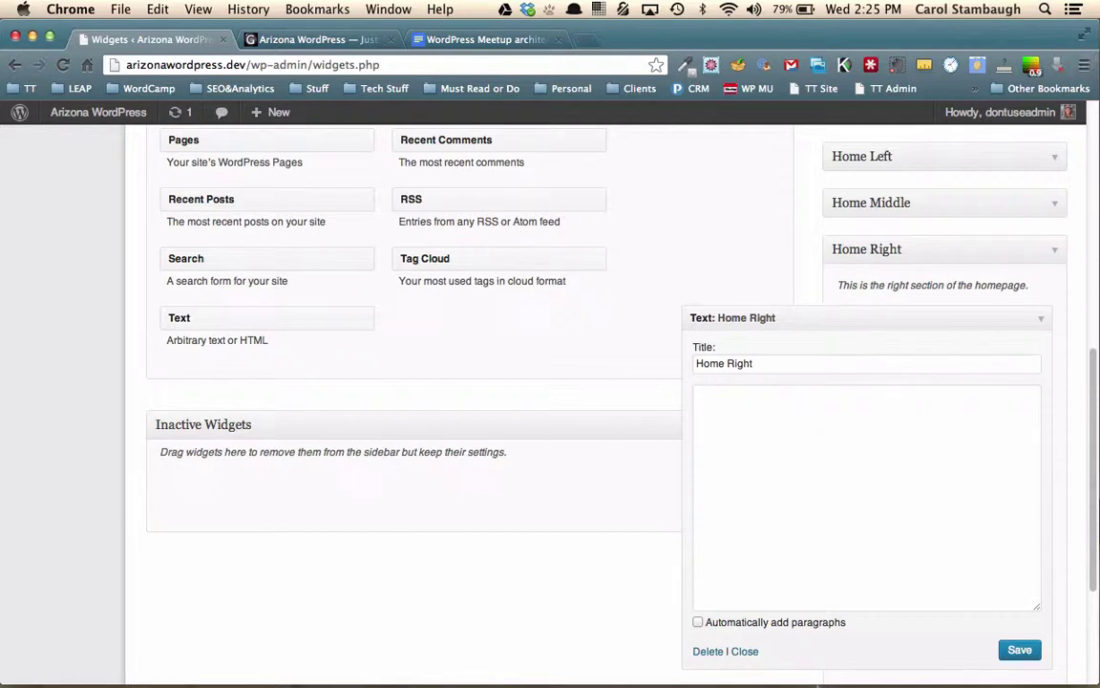
click(1030, 655)
click(1039, 323)
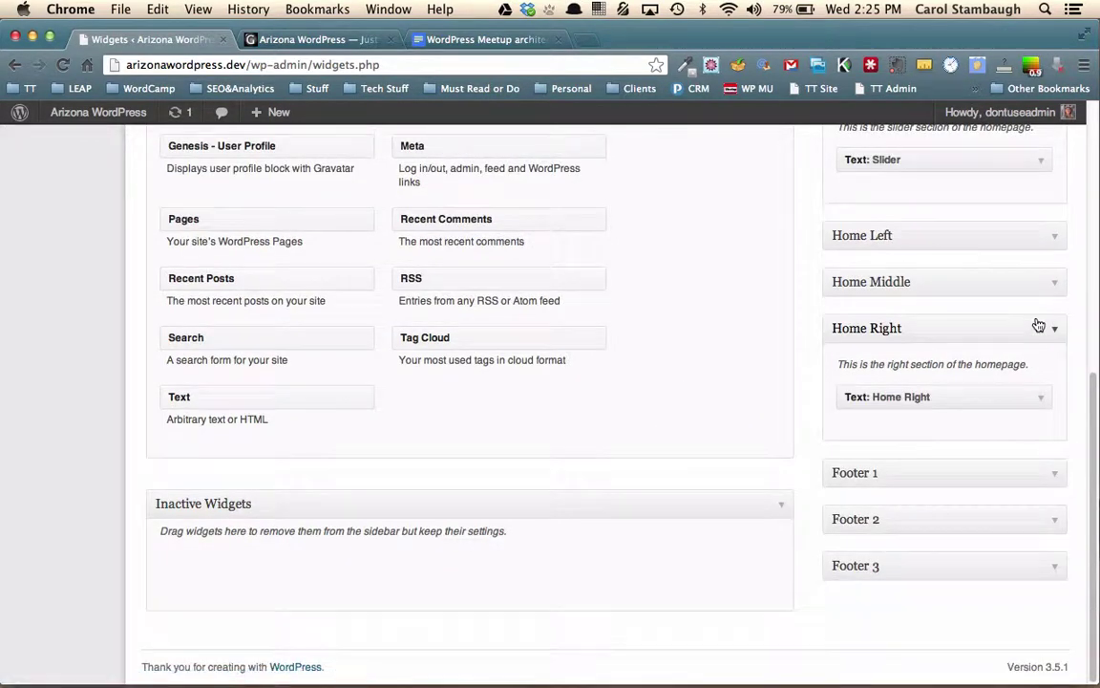
- Add a Text widget titled "1" to the Footer 1 widget area, save it and collapse the widget
click(1053, 477)
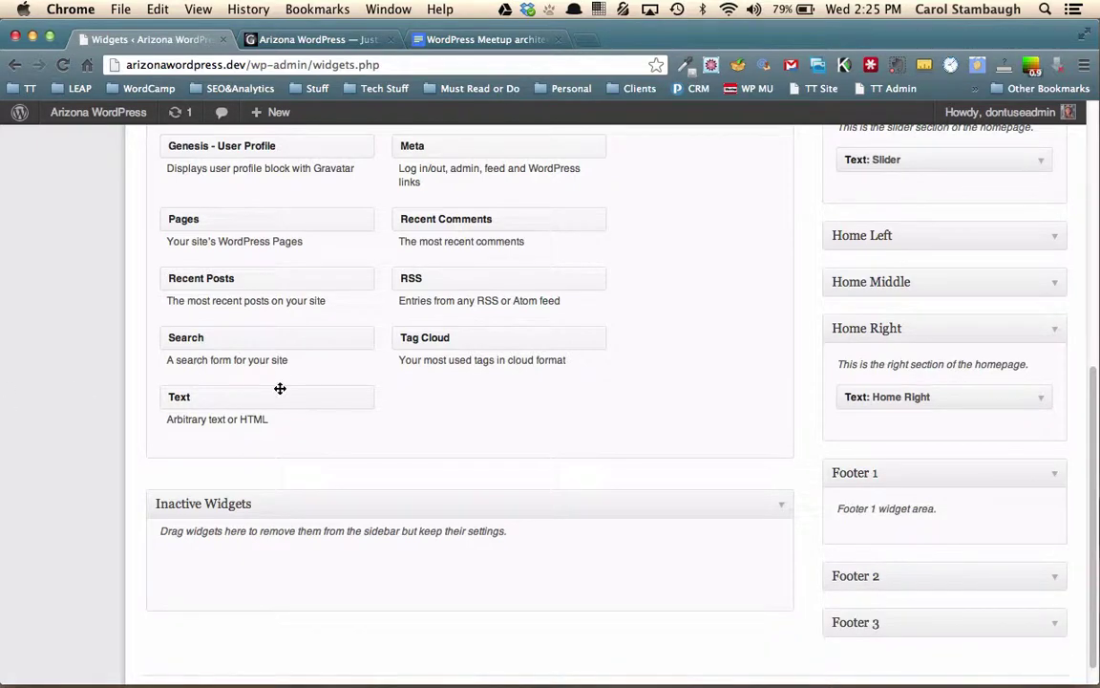
drag(287, 416, 902, 588)
click(904, 590)
text(1)
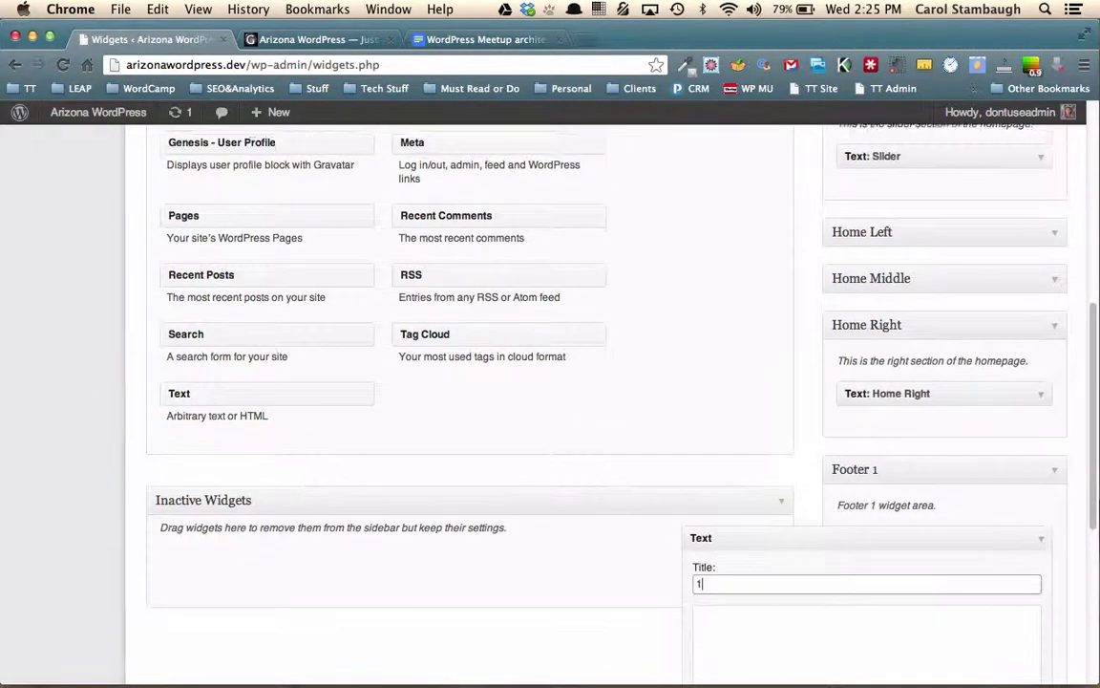
scroll(904, 591, down, 5)
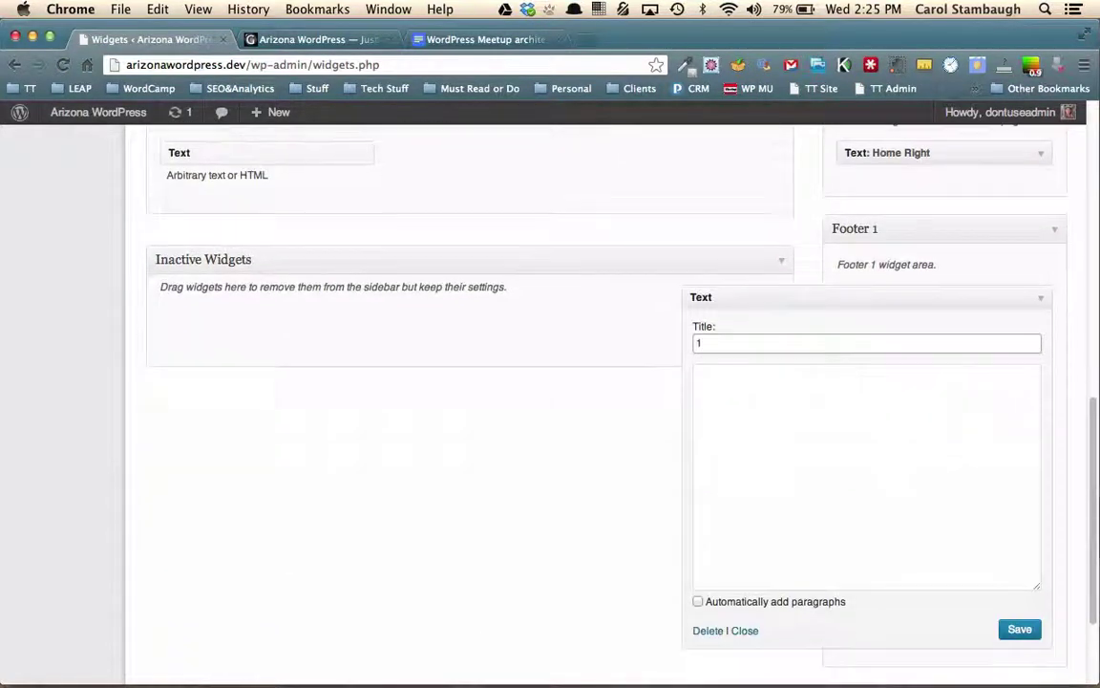
click(1019, 629)
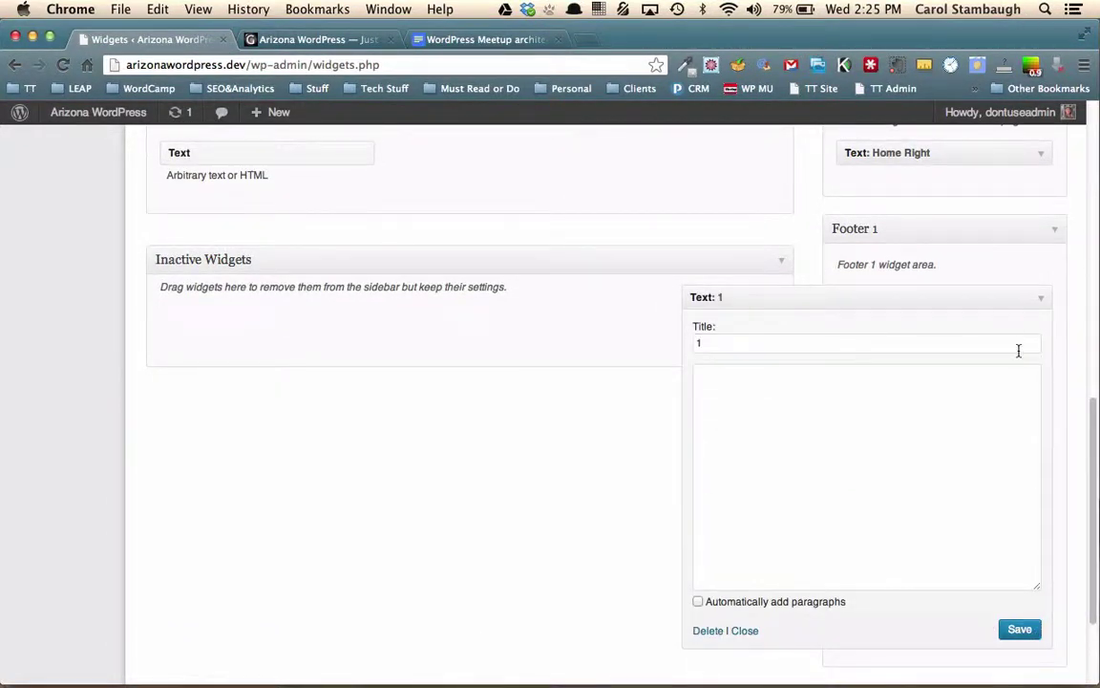
click(1045, 298)
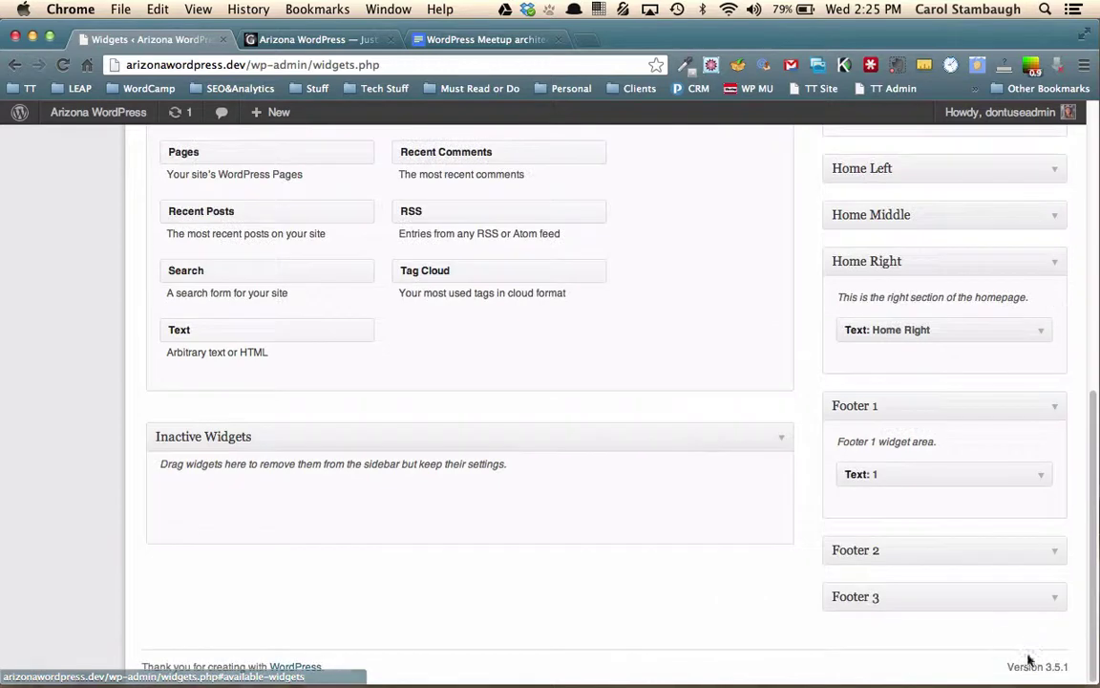
- Add a Text widget titled "2" to the Footer 2 widget area, save it and collapse the widget
click(1054, 550)
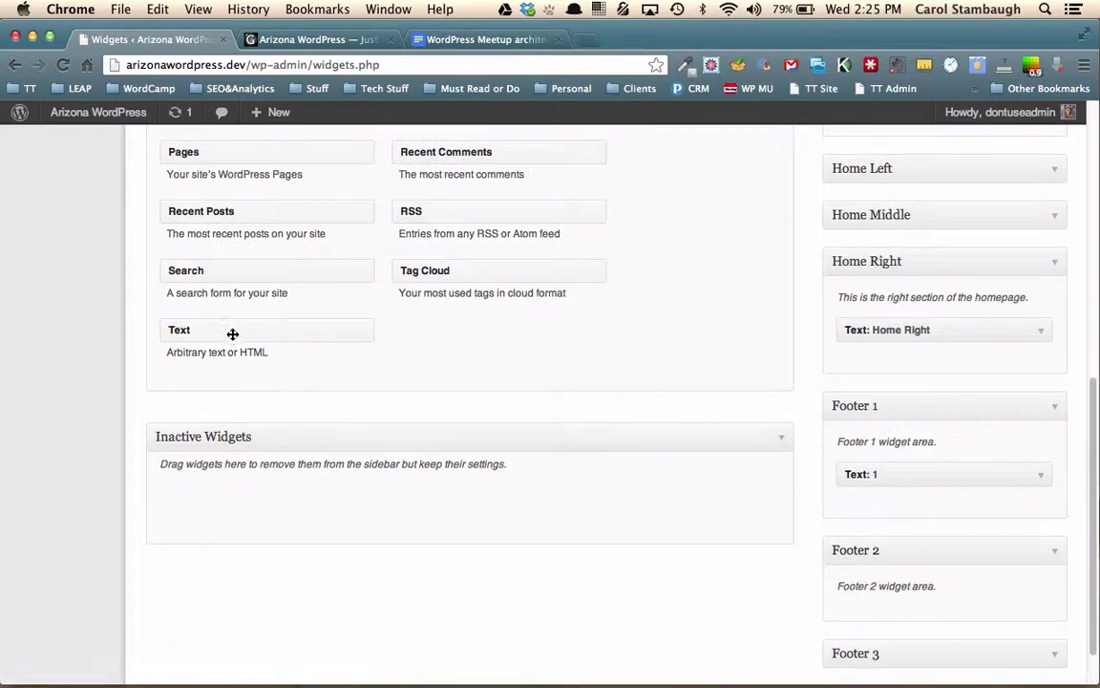
drag(232, 333, 913, 616)
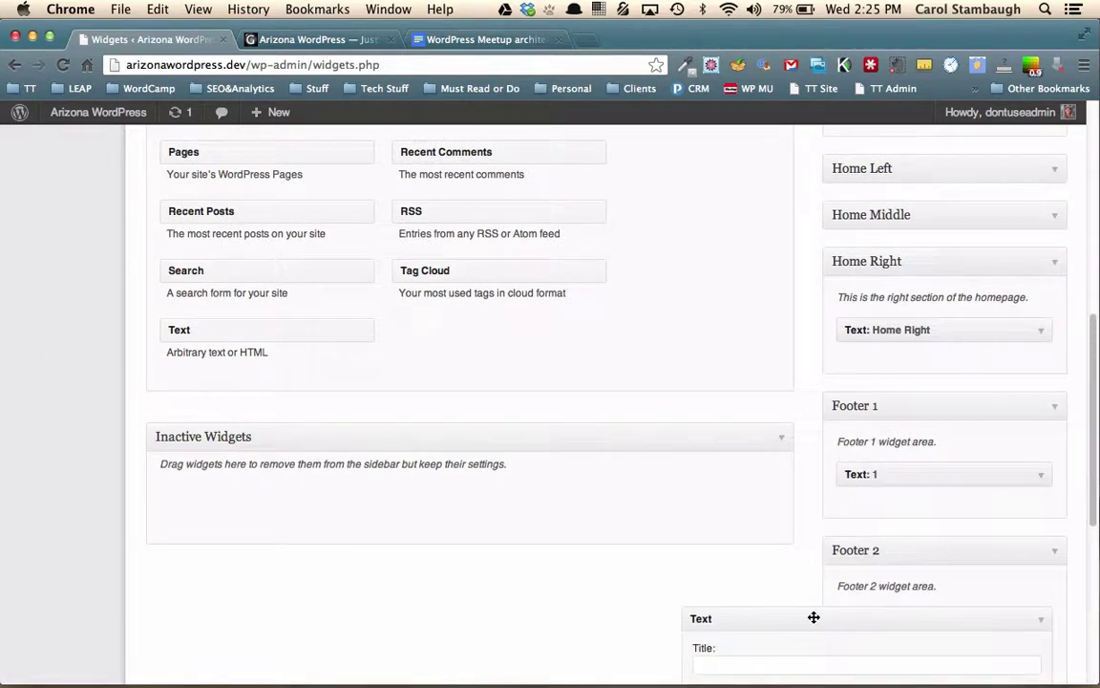
click(791, 661)
text(2)
scroll(948, 640, down, 5)
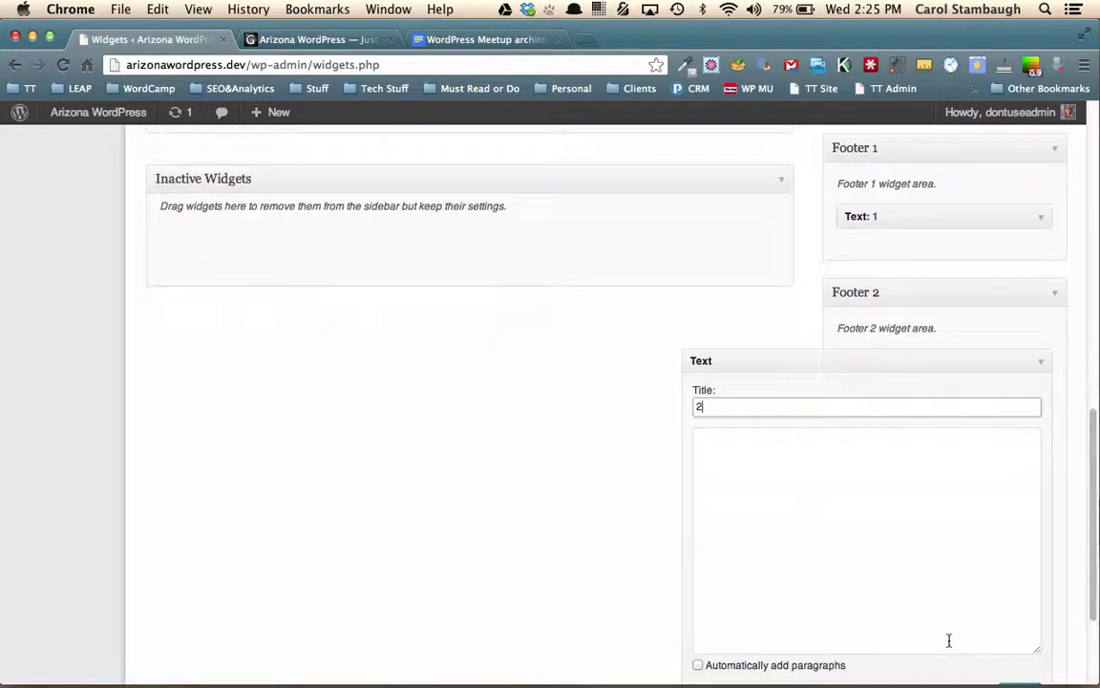
scroll(948, 640, down, 1)
click(1021, 635)
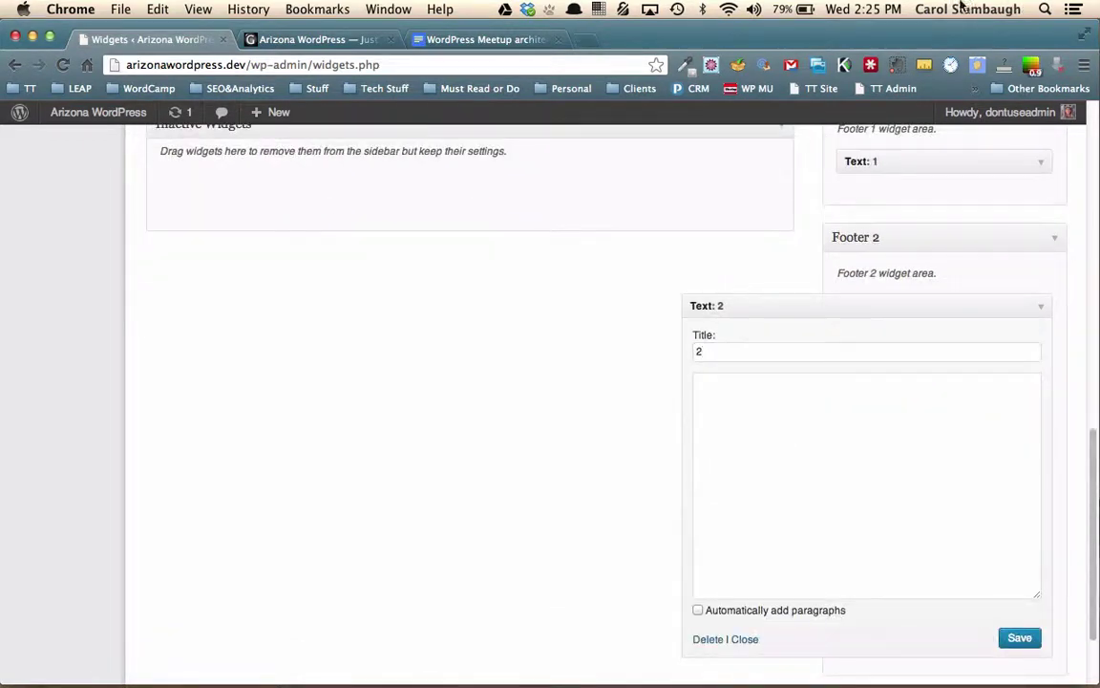
click(1041, 305)
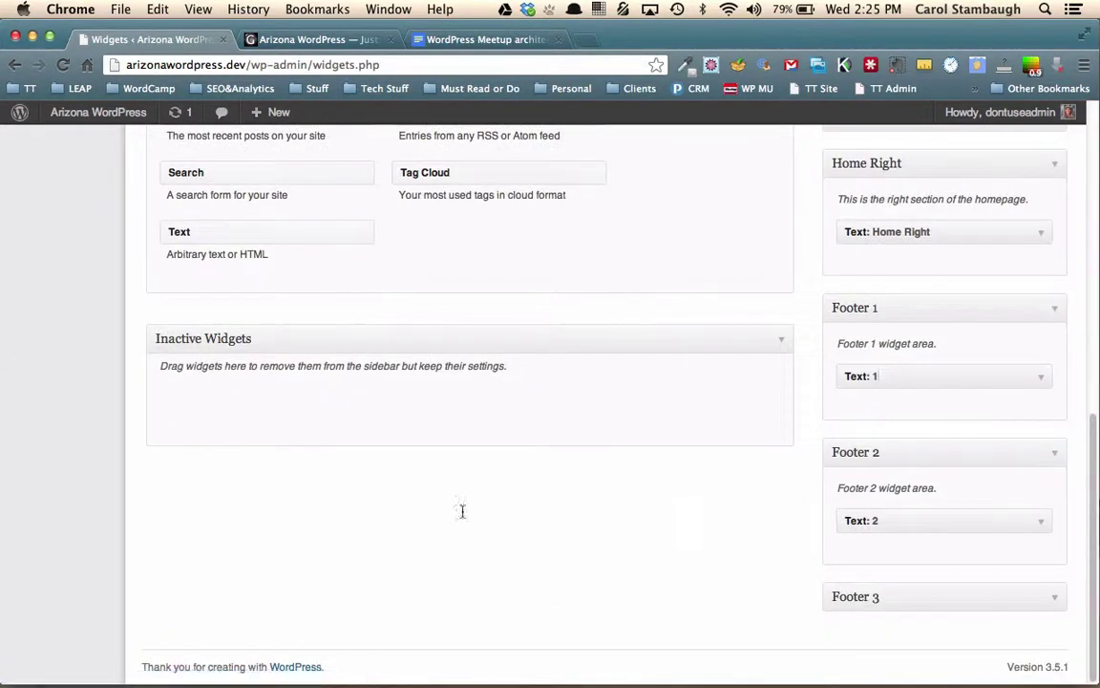
- Add a Text widget titled "3" to the Footer 3 widget area, save it and collapse the widget
click(1053, 600)
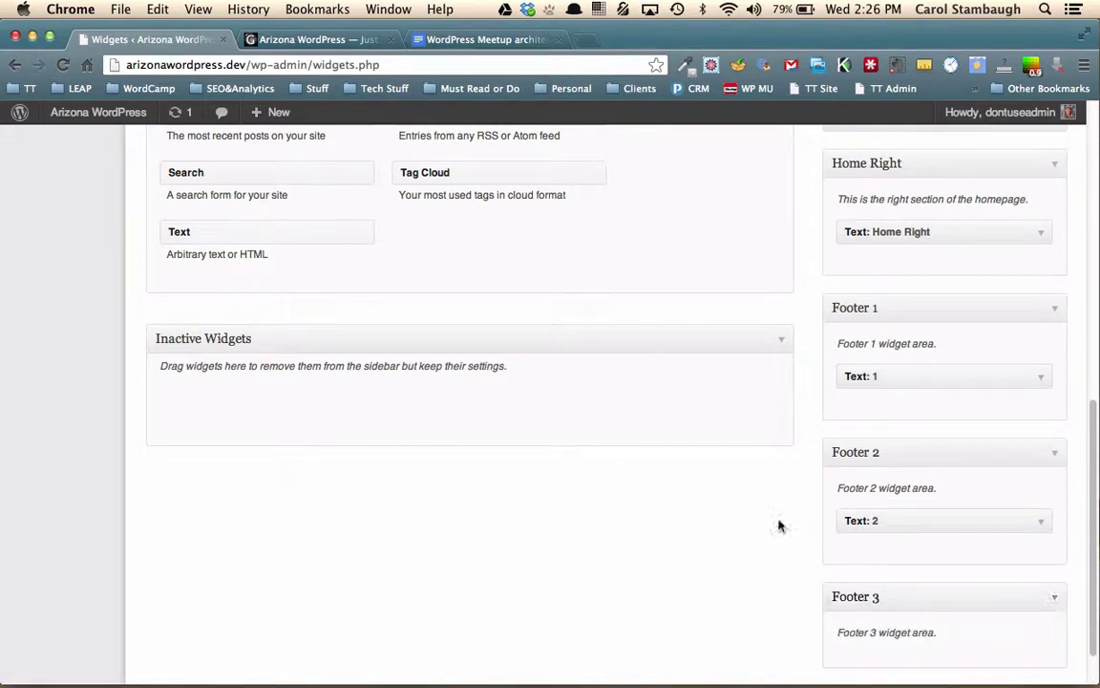
drag(237, 229, 860, 609)
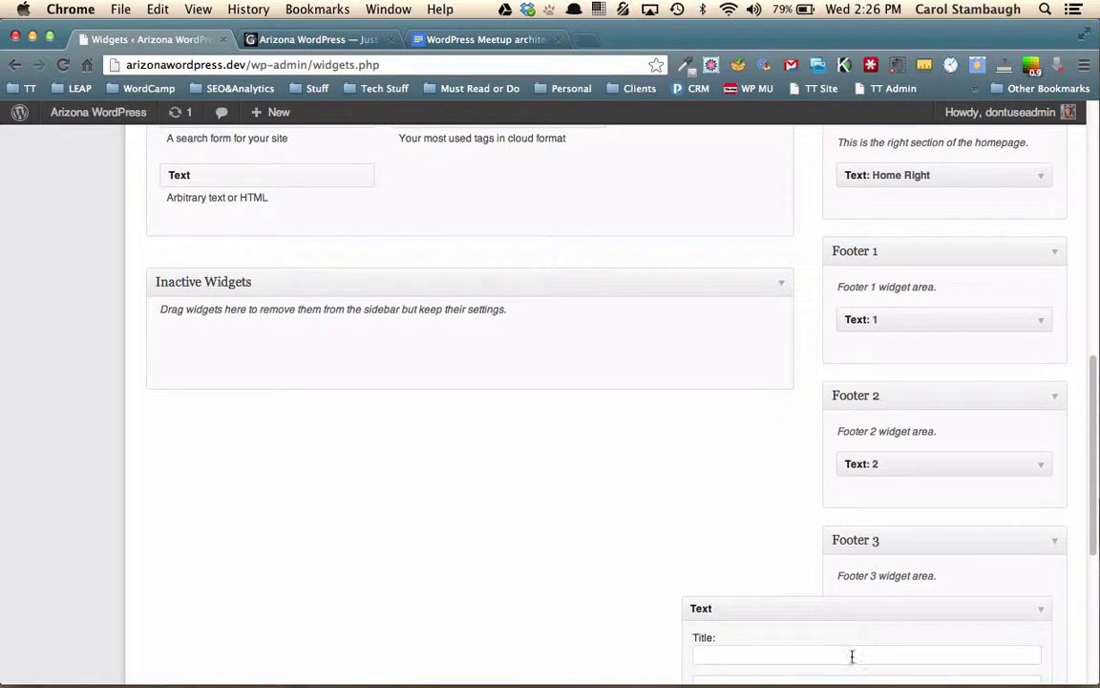
click(852, 655)
scroll(854, 654, down, 7)
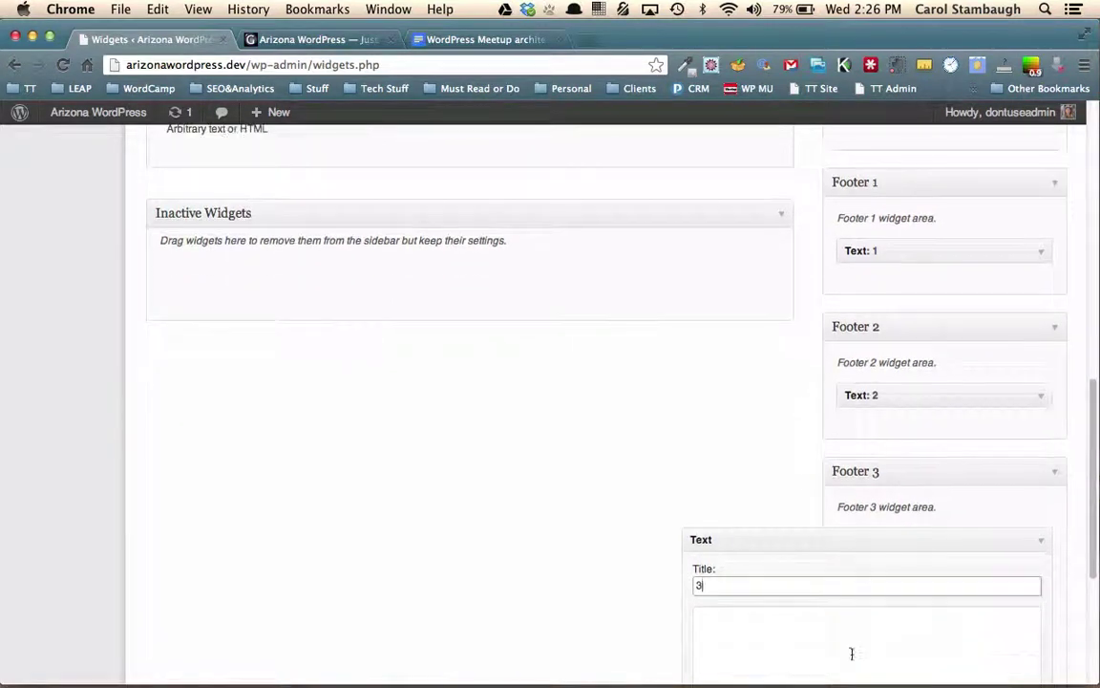
click(1027, 611)
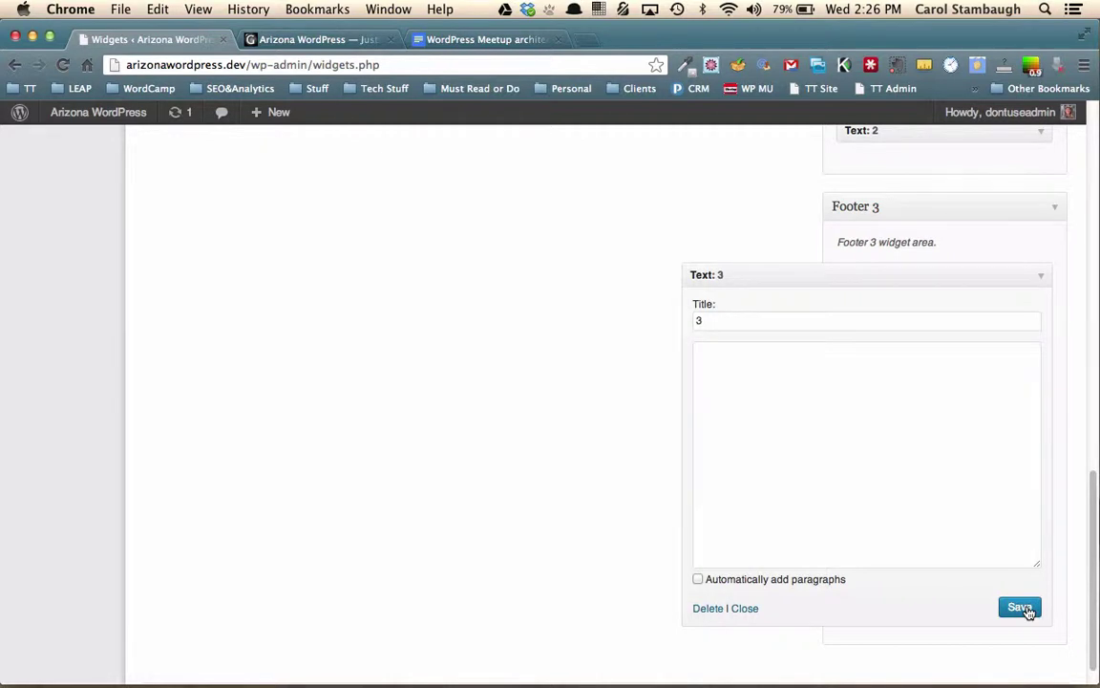
click(1040, 277)
- Collapse the Footer 3, Footer 2, Footer 1 and Home Right widget areas
click(1058, 501)
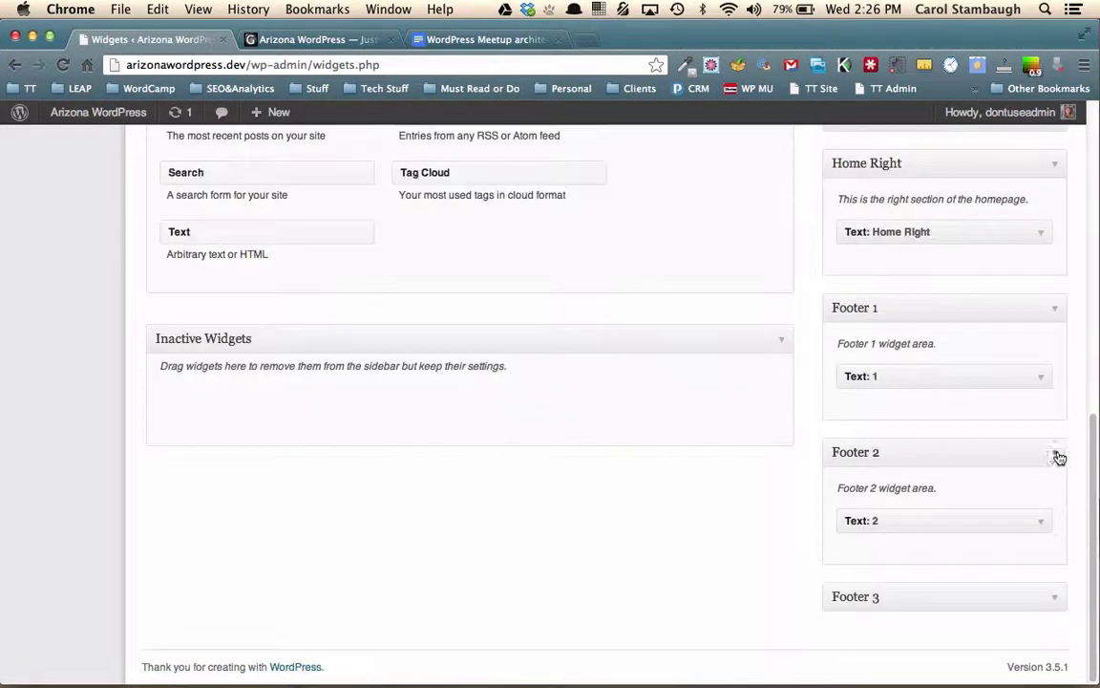
click(1058, 456)
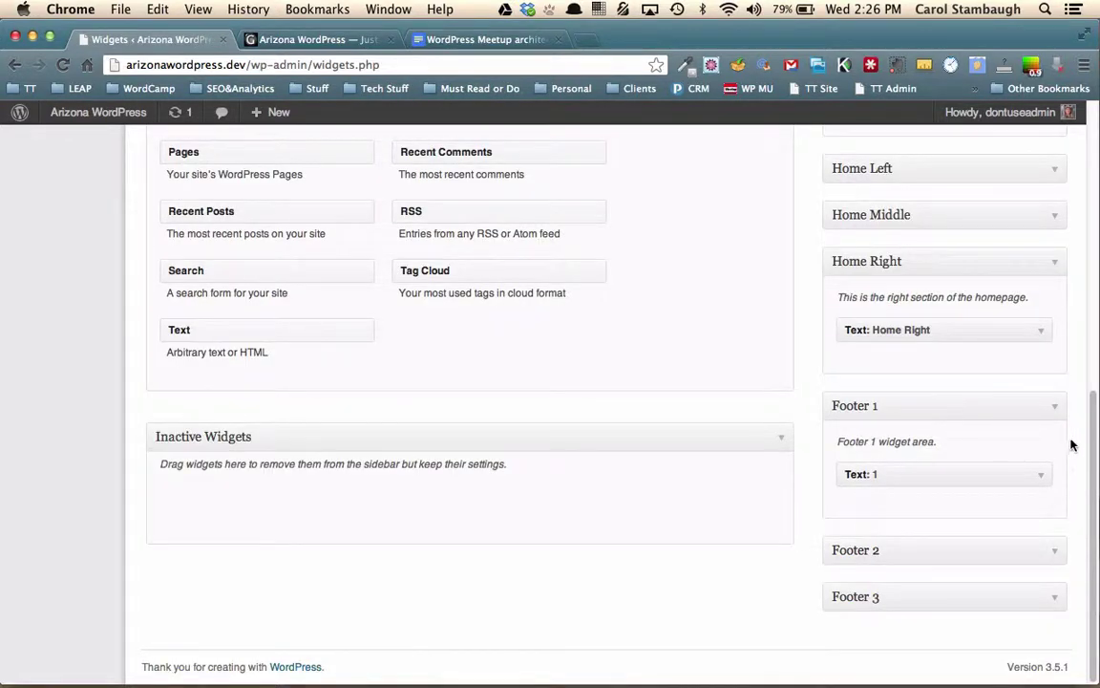
click(1055, 409)
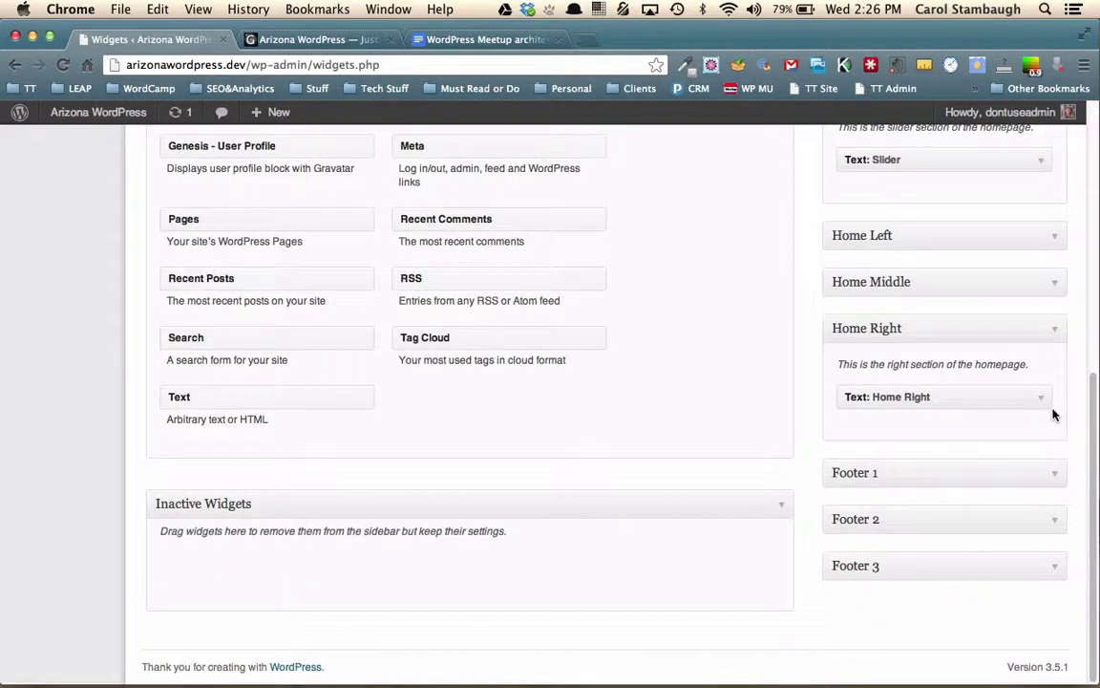
click(1053, 334)
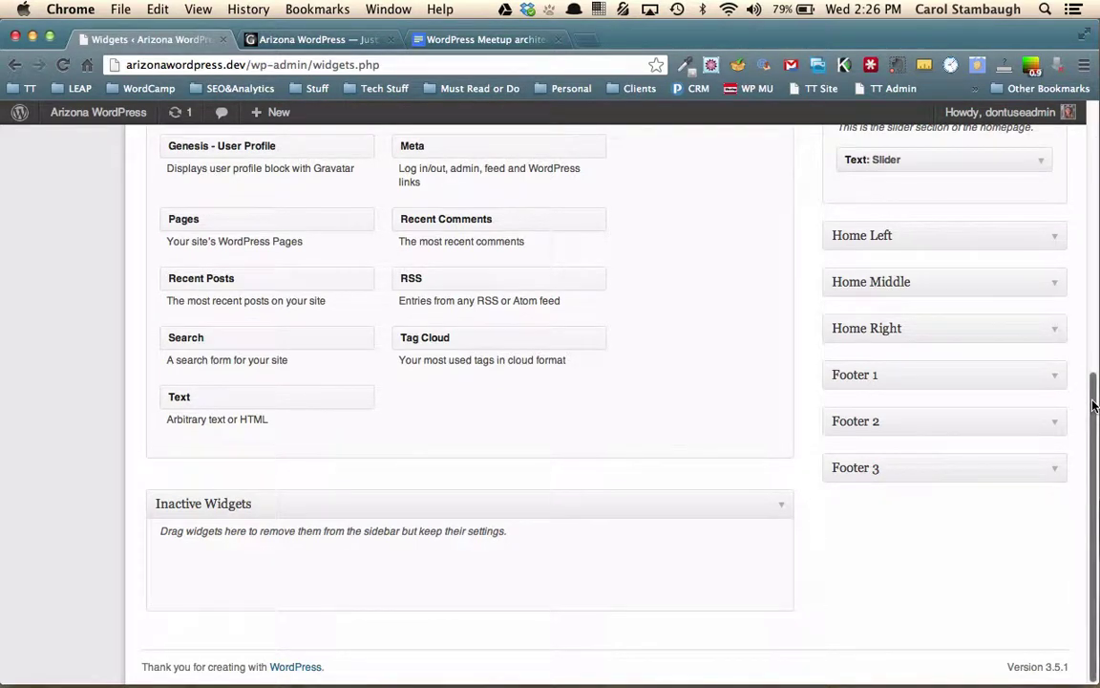
- Update the Genesis theme to version 1.9.2 and complete the upgrade
scroll(1093, 406, up, 15)
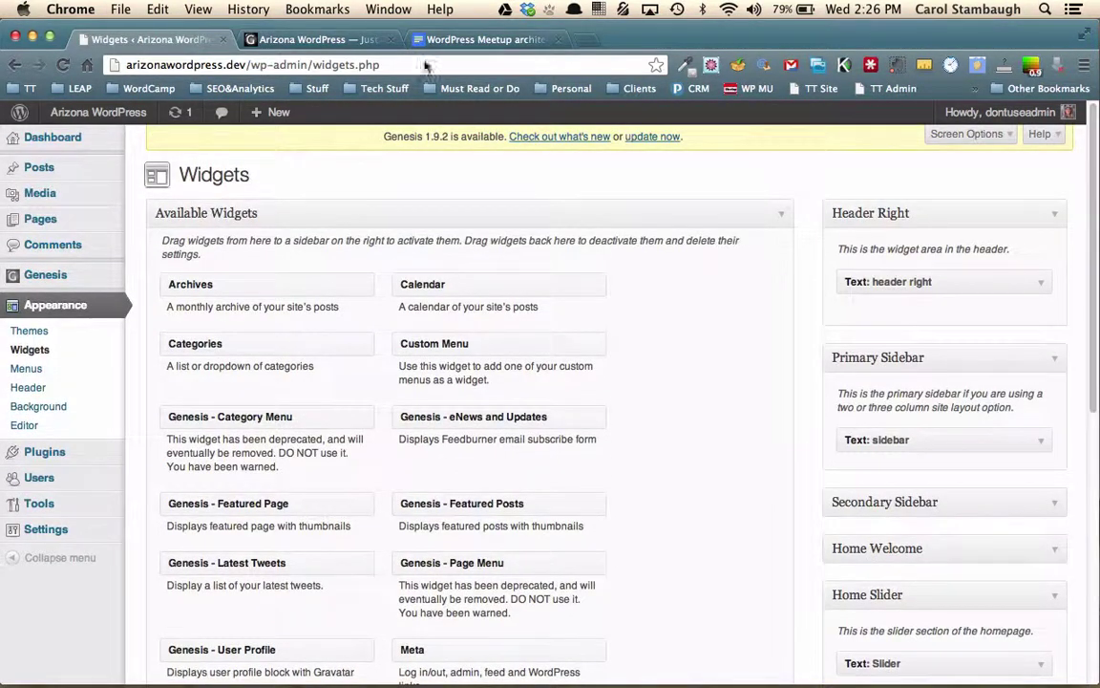
click(652, 137)
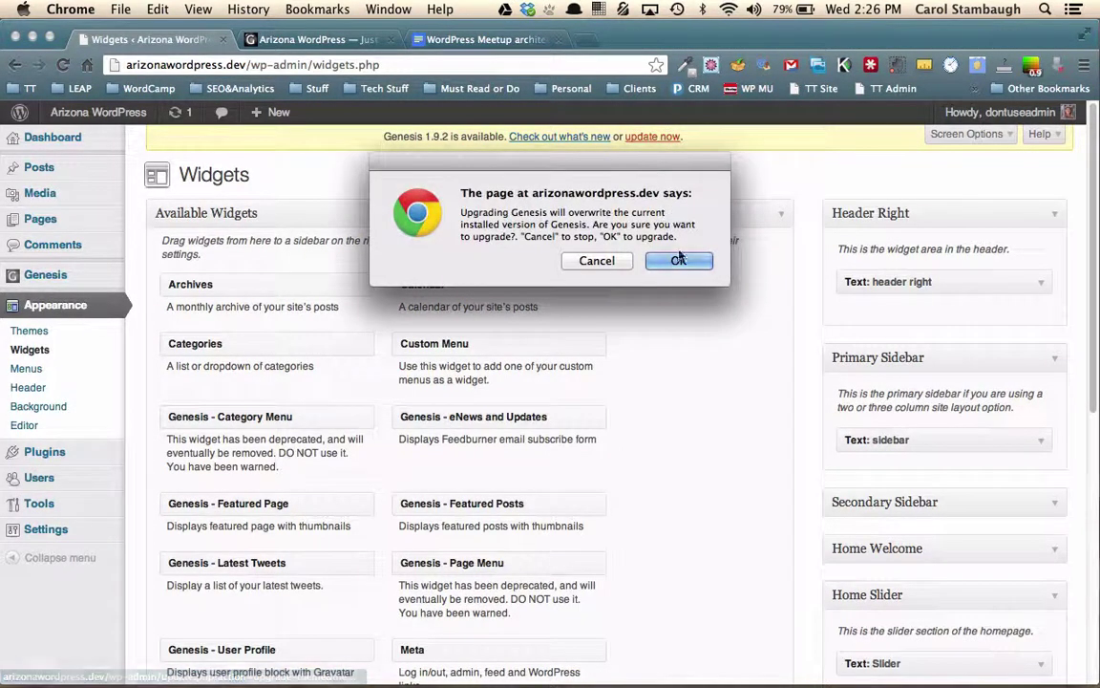
click(680, 260)
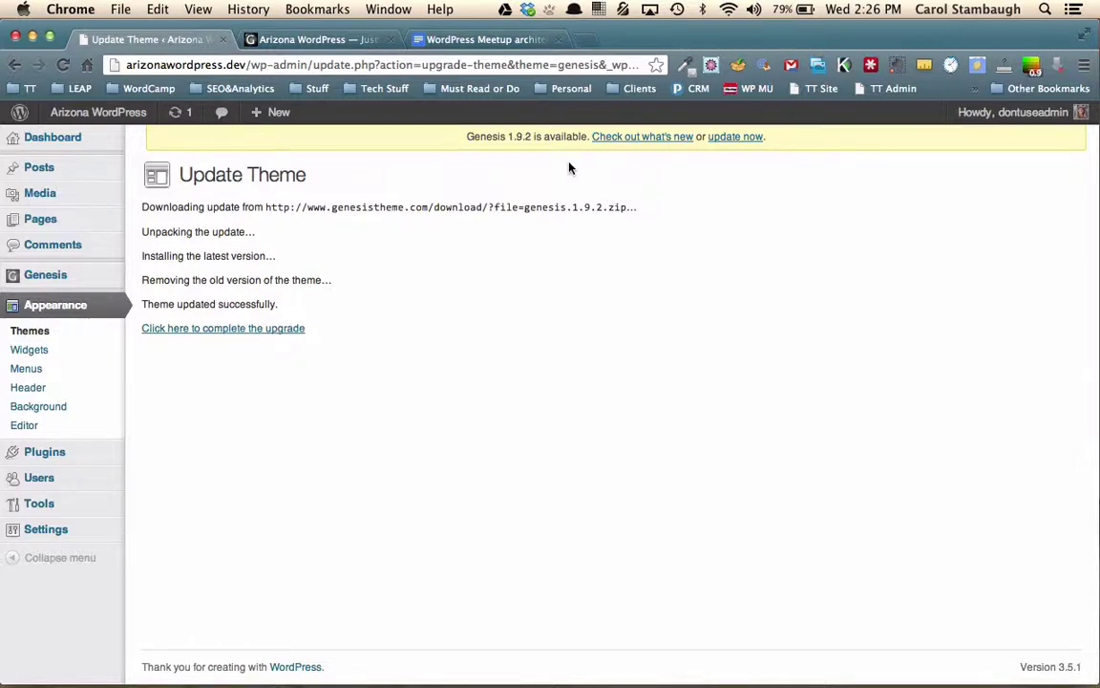
click(203, 329)
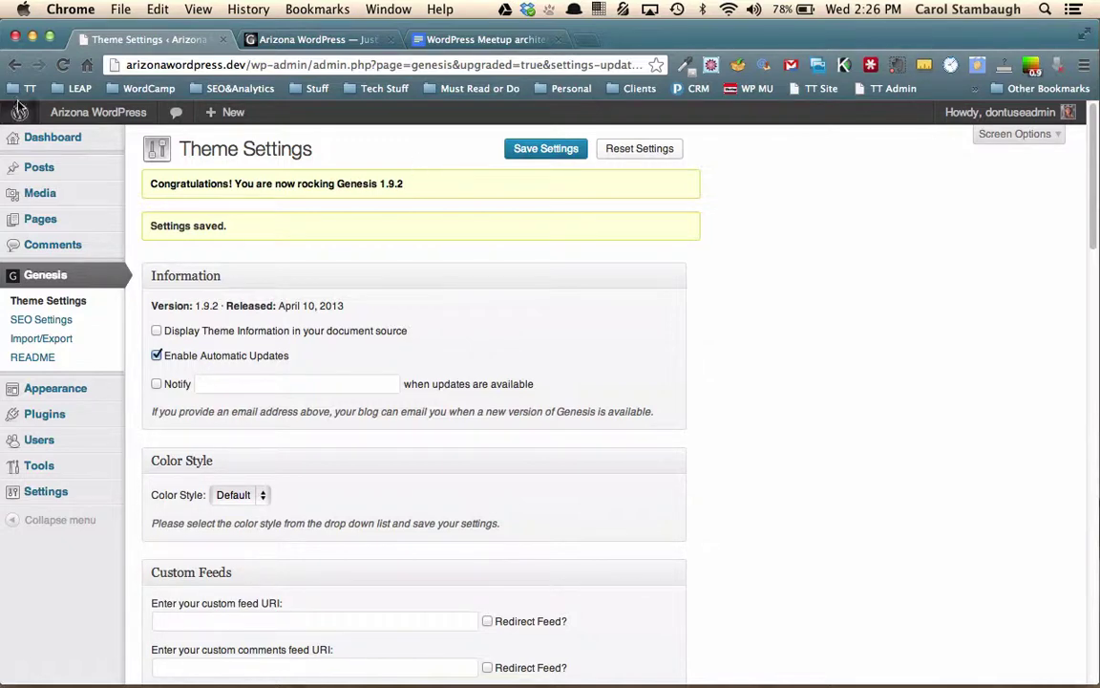
- Visit the site's home page and examine where the labelled widgets appear, highlighting the faint header right text
mouse_move(67, 123)
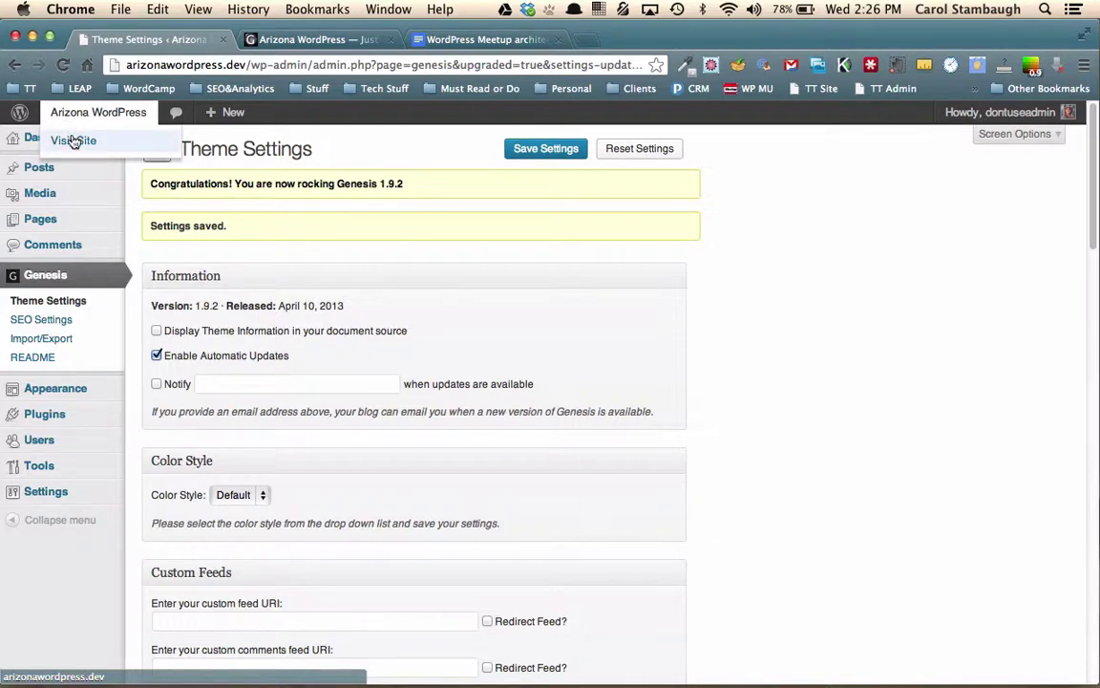
click(74, 142)
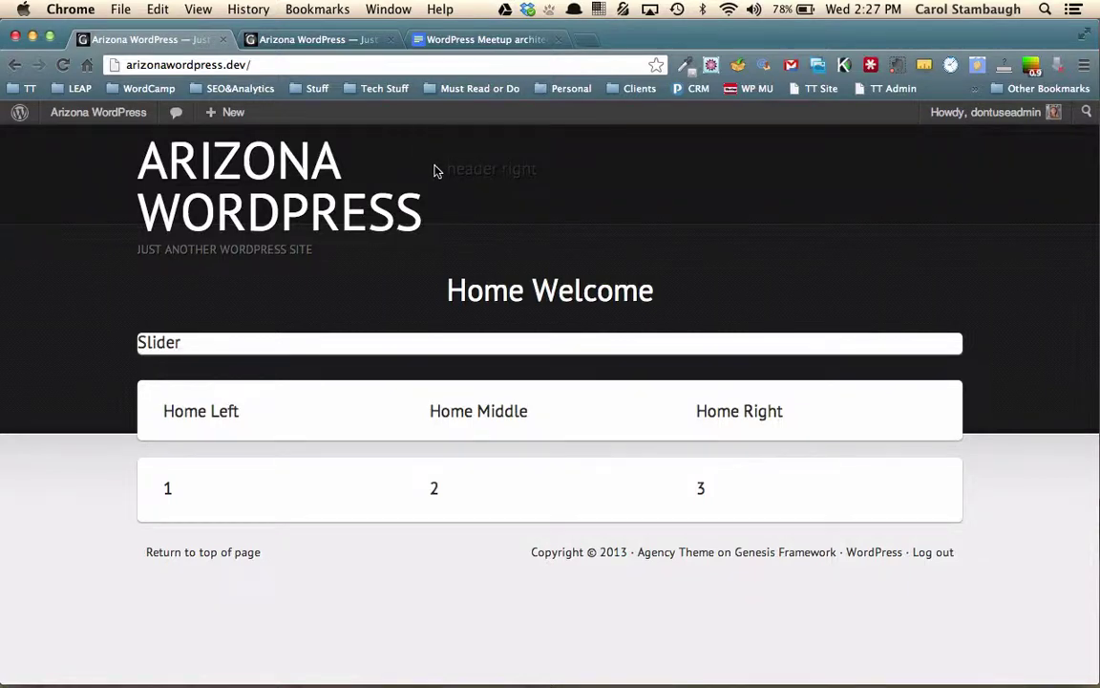
drag(438, 167, 537, 169)
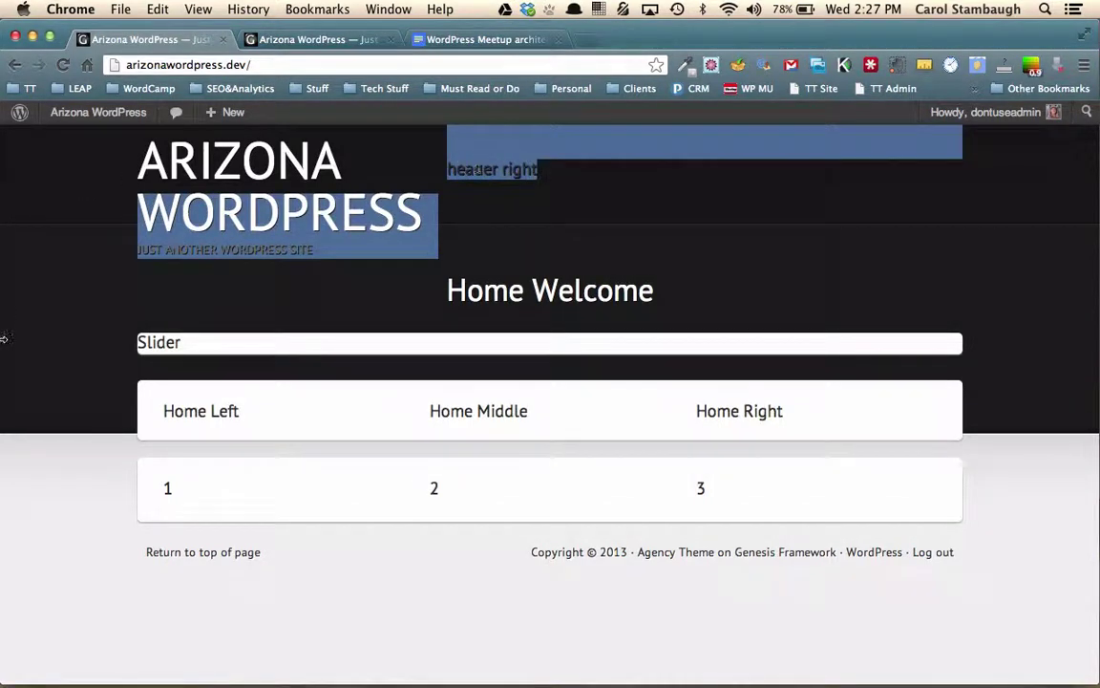
click(132, 306)
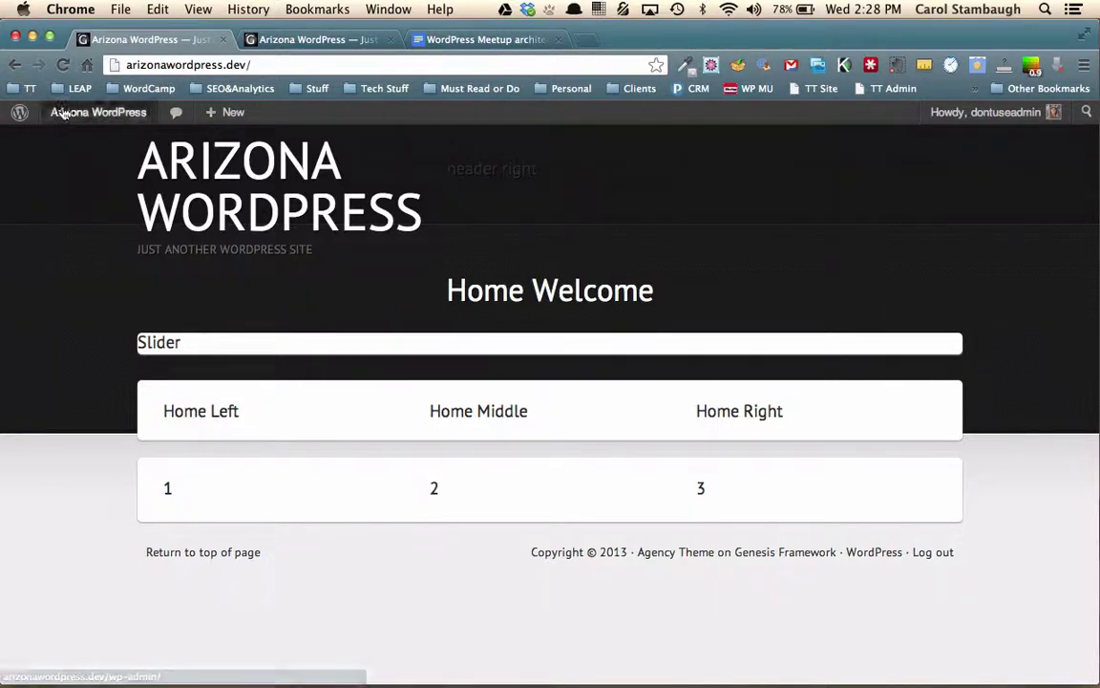
- Search the plugin directory for "genesis responsive slider" and install the Genesis Responsive Slider plugin
mouse_move(60, 113)
click(73, 143)
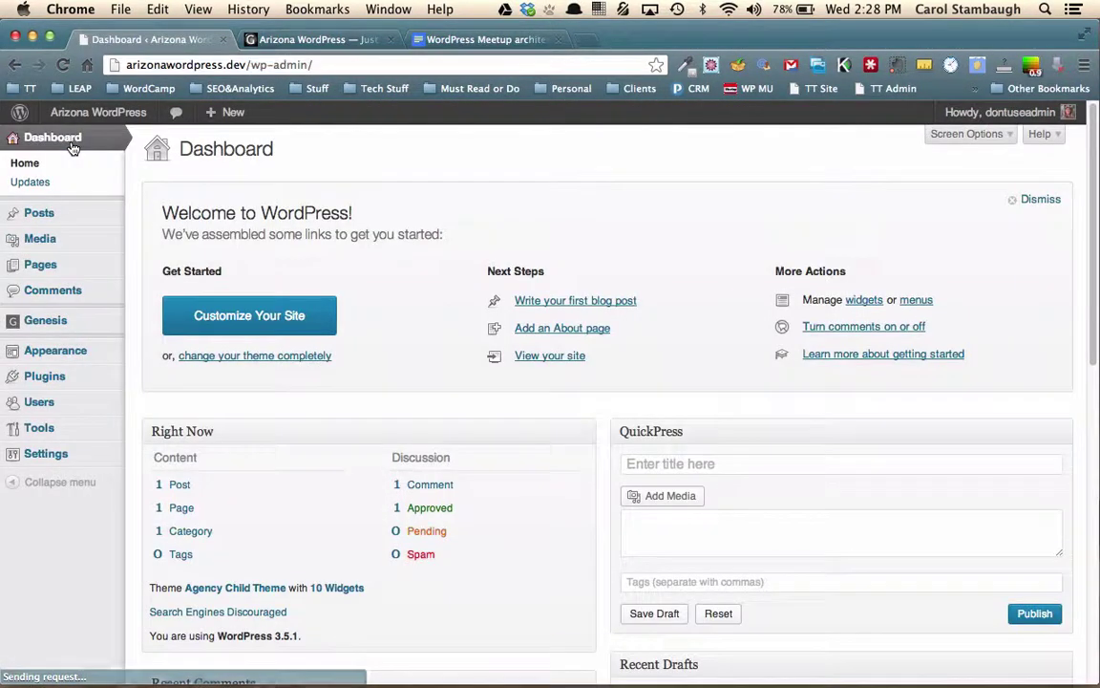
mouse_move(68, 376)
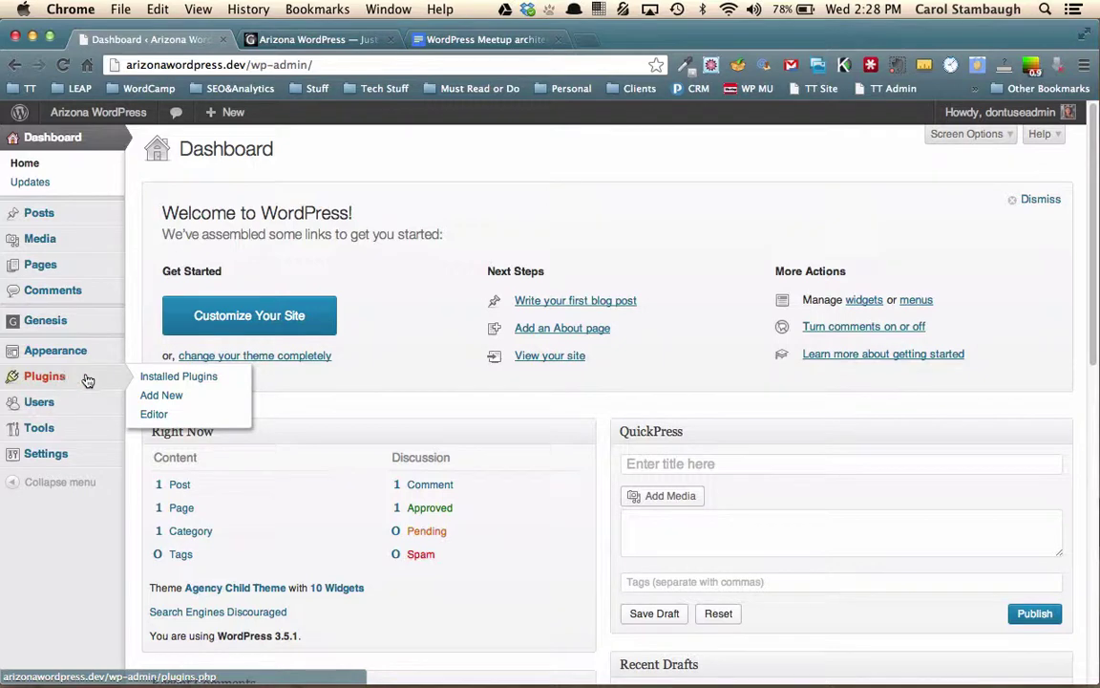
click(162, 395)
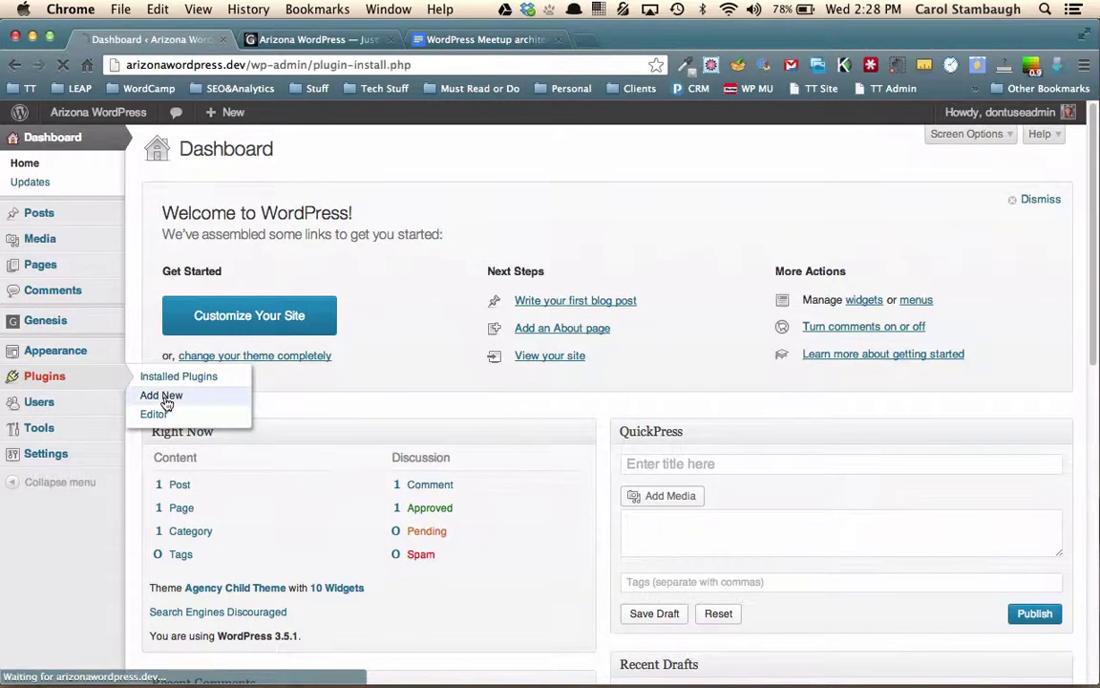
click(218, 277)
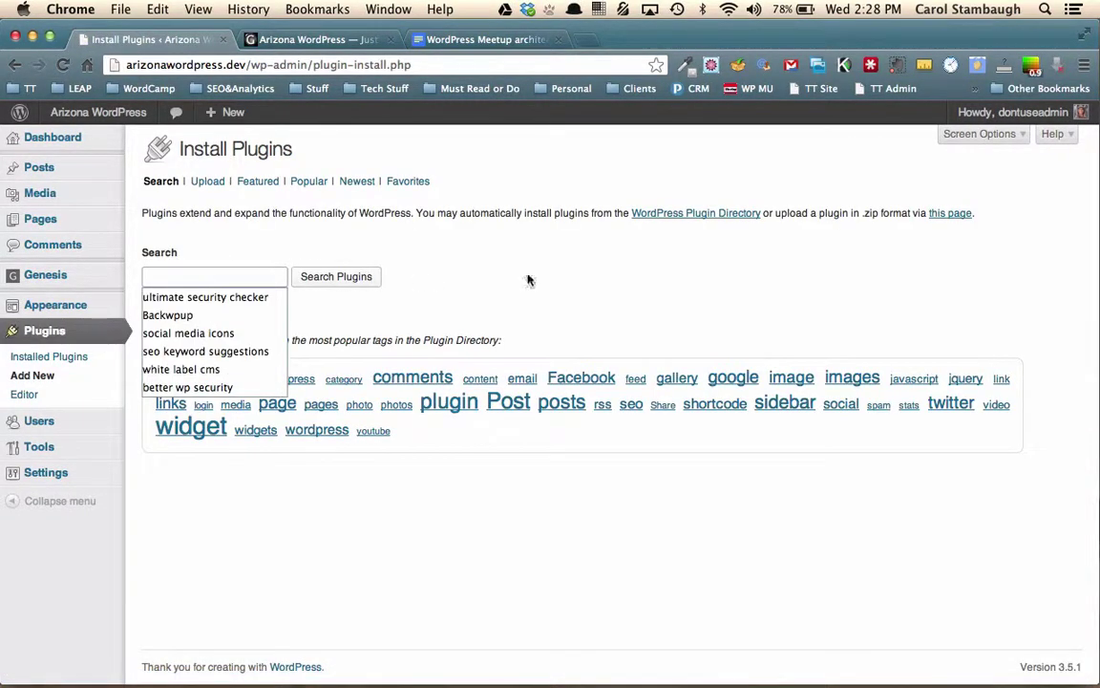
text(ge)
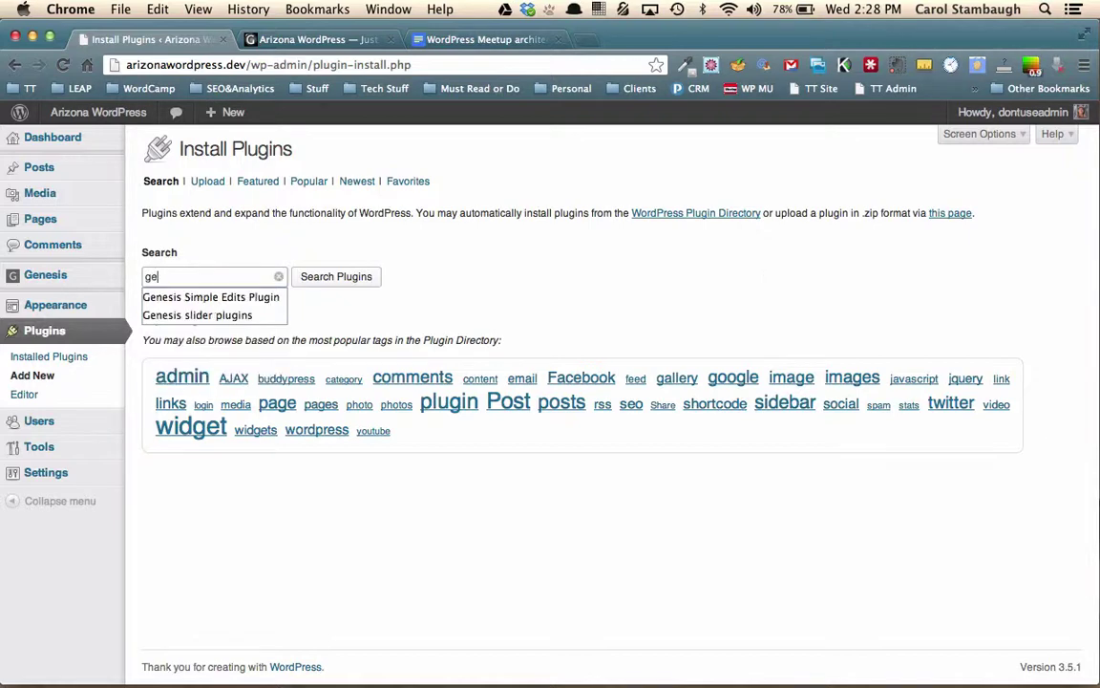
text(nesis respon)
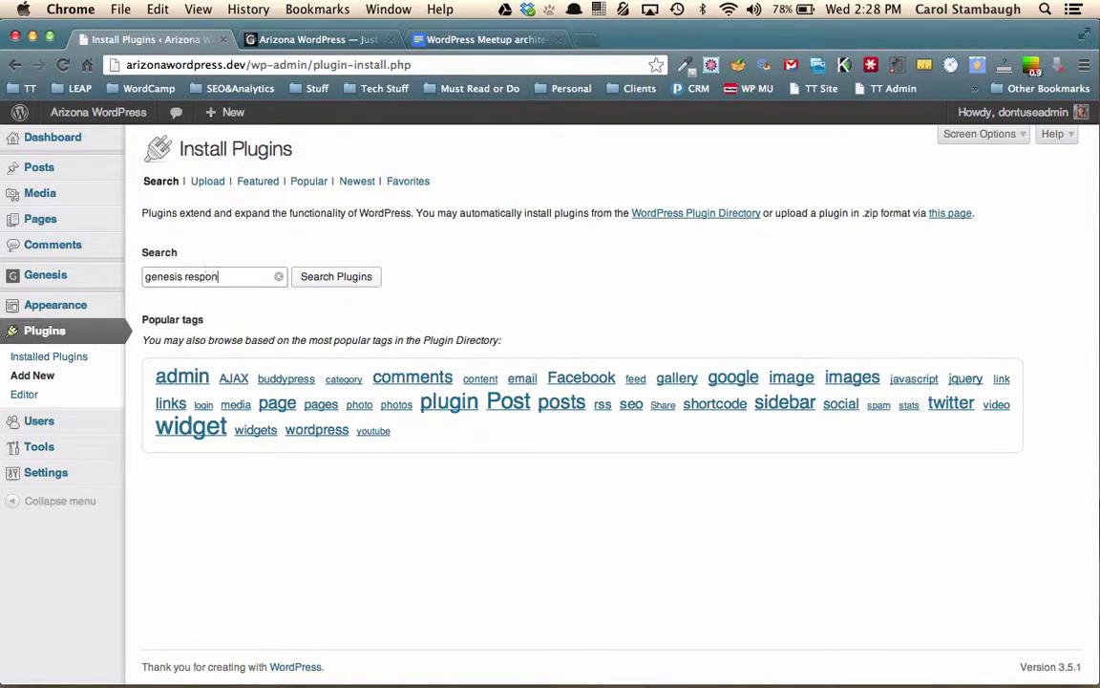
text(sive slider)
click(326, 277)
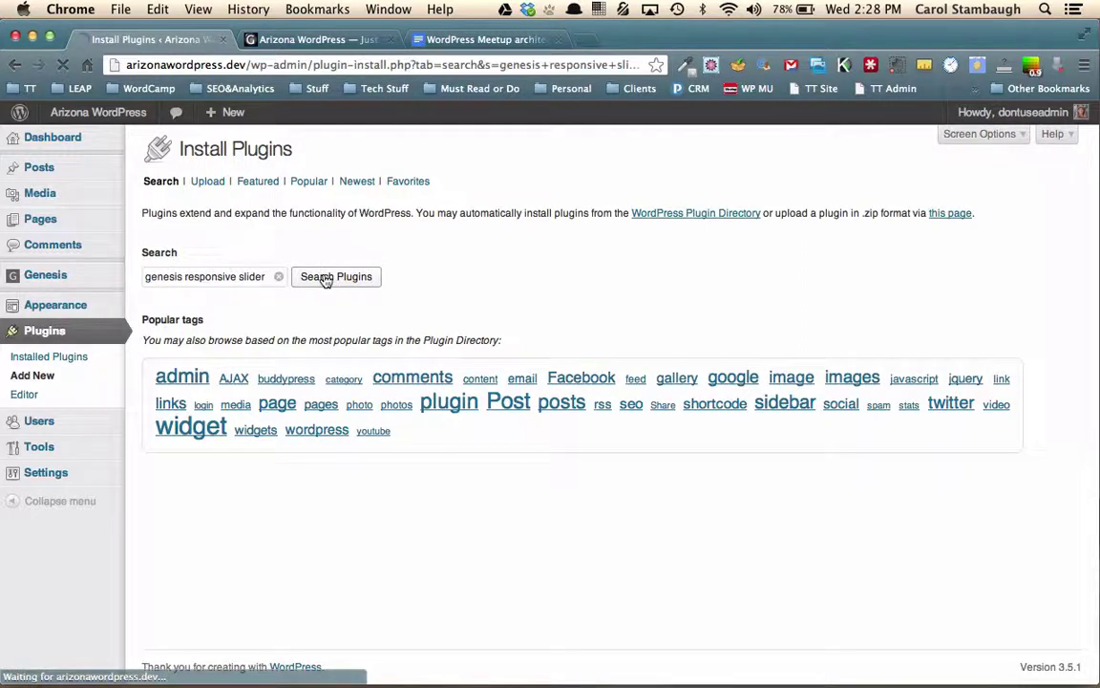
click(216, 293)
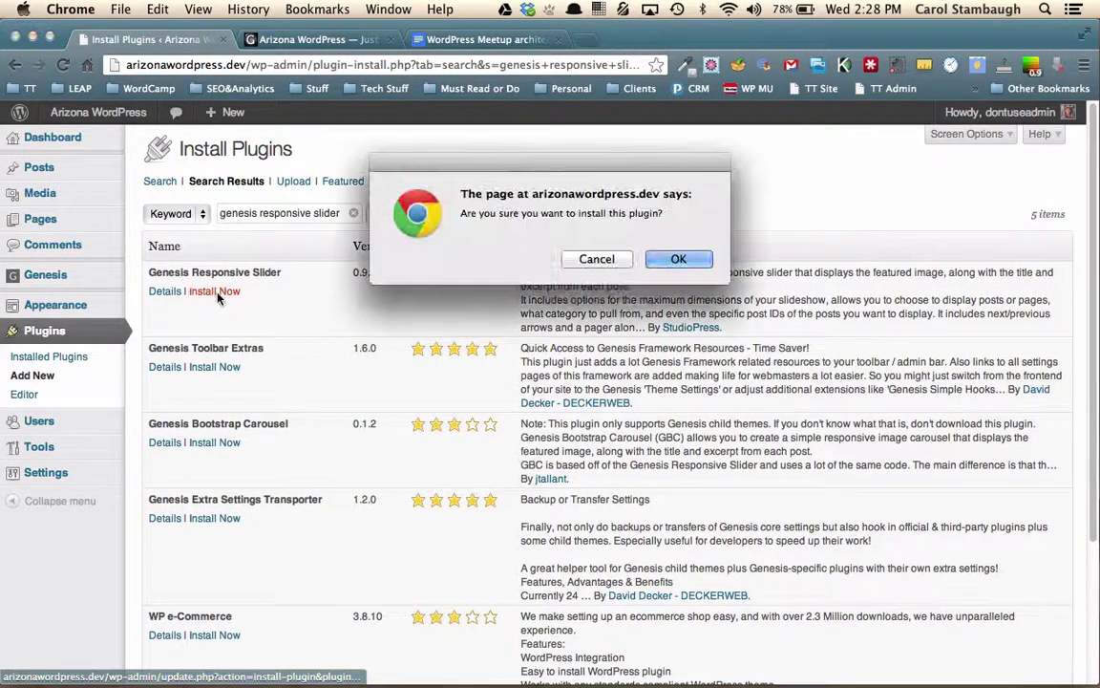
click(671, 263)
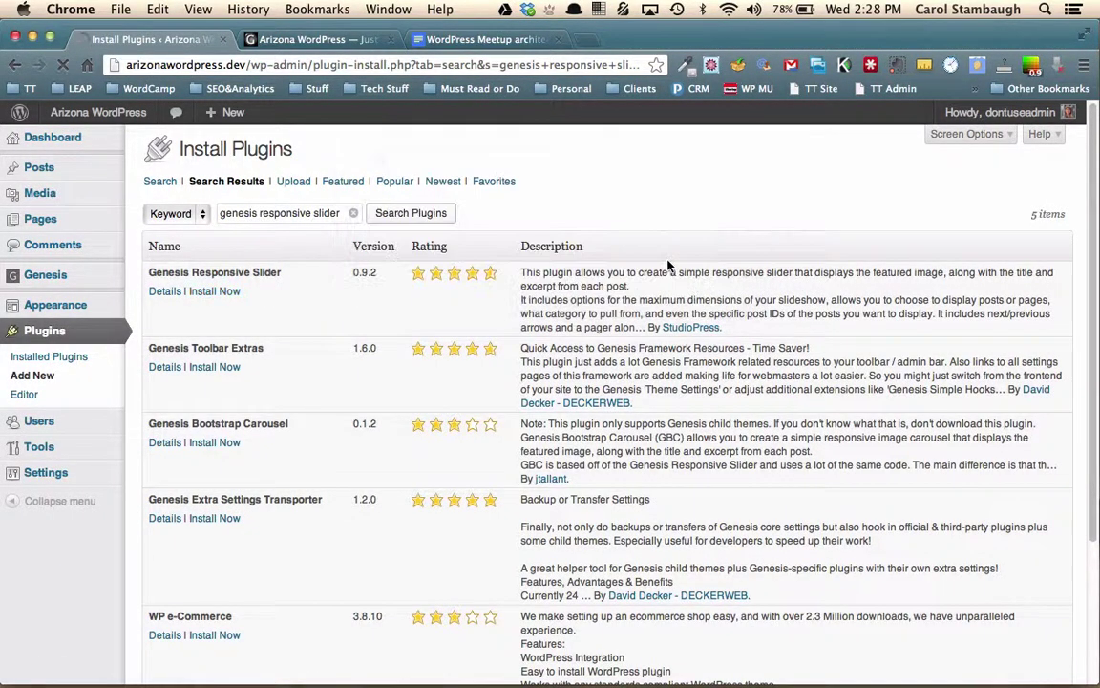
- Activate the newly installed Genesis Responsive Slider plugin
mouse_move(26, 304)
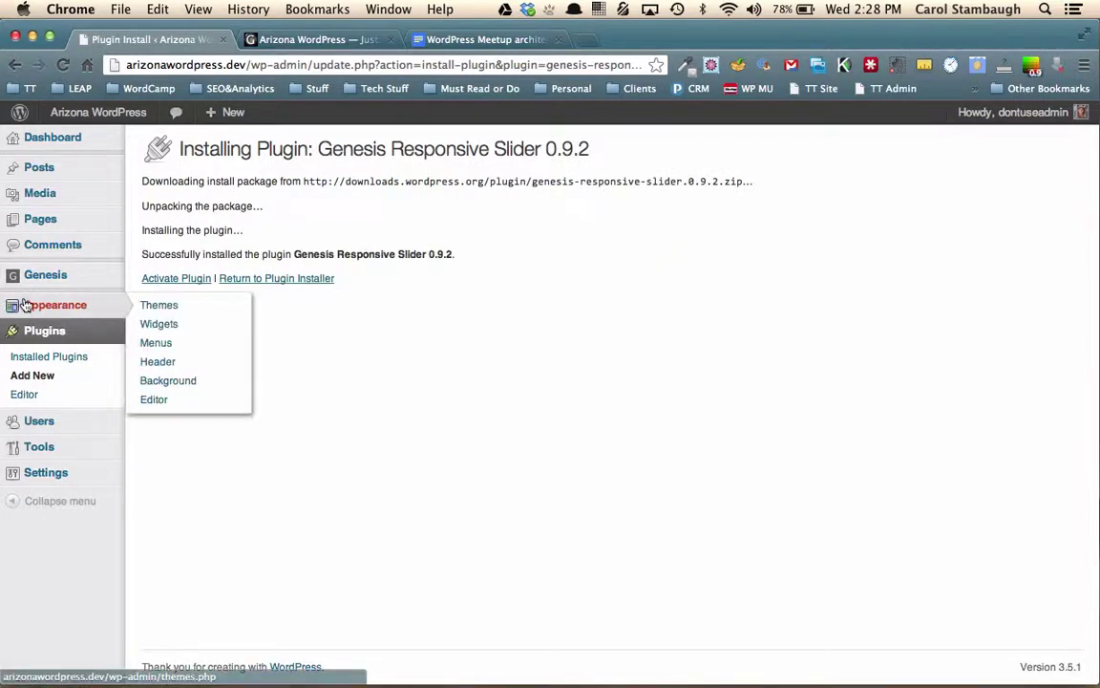
click(172, 280)
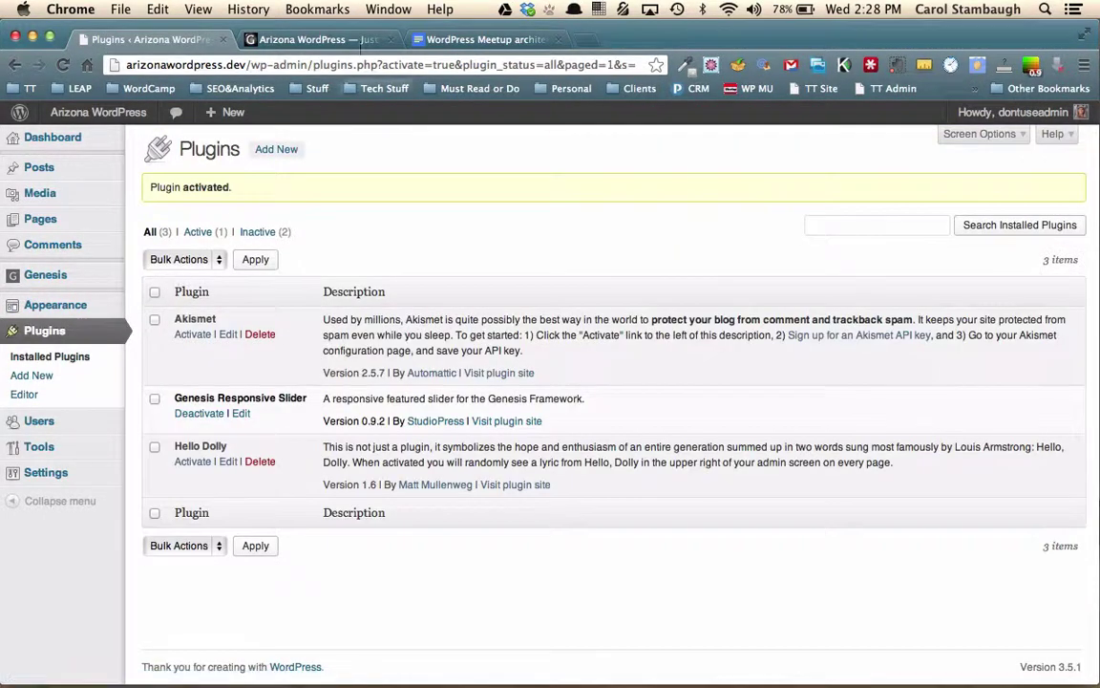
- Search the plugin directory for "genesis simple sidebars", then install and activate the Genesis Simple Sidebars plugin
click(263, 148)
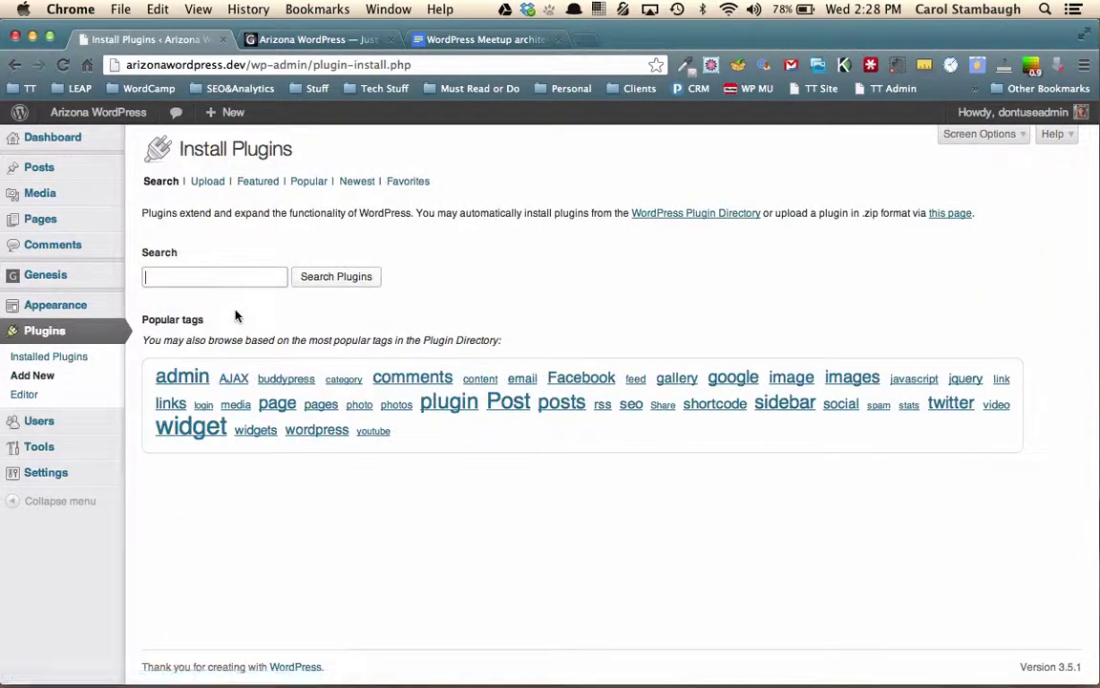
text(gene)
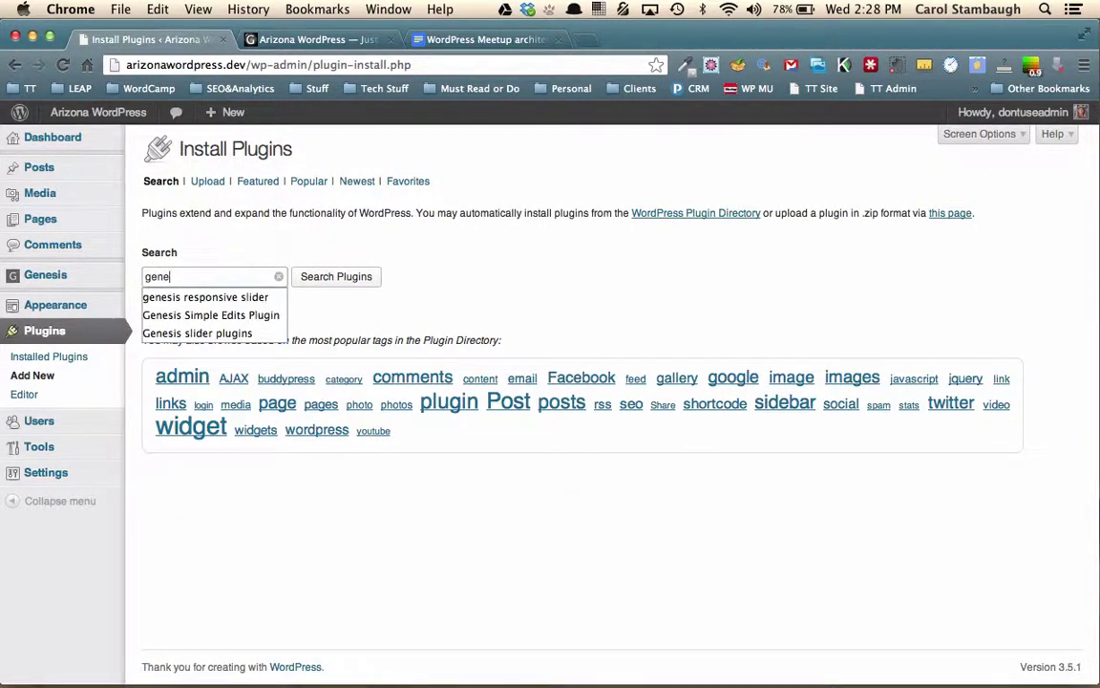
text(sis sim)
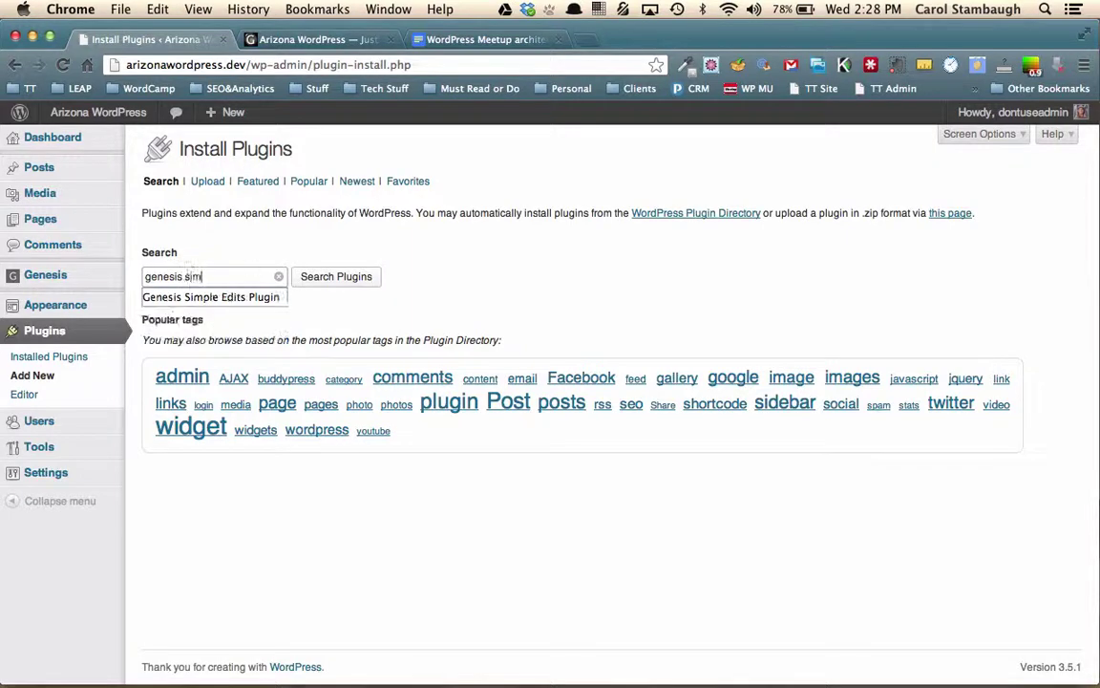
text(ple sidebars)
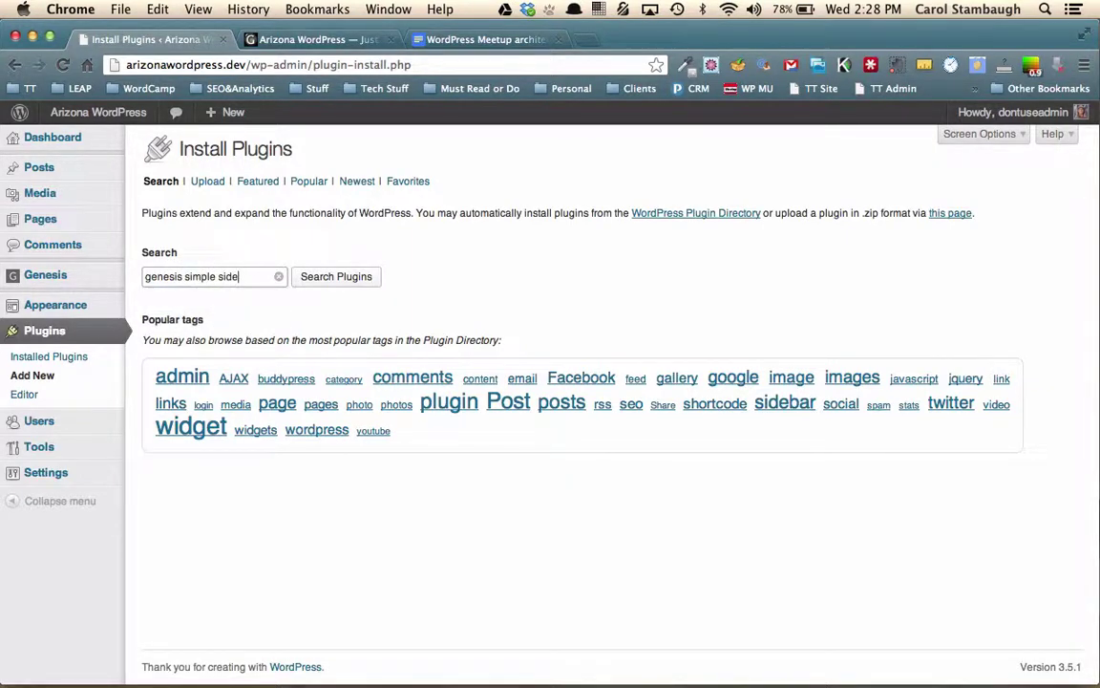
click(299, 277)
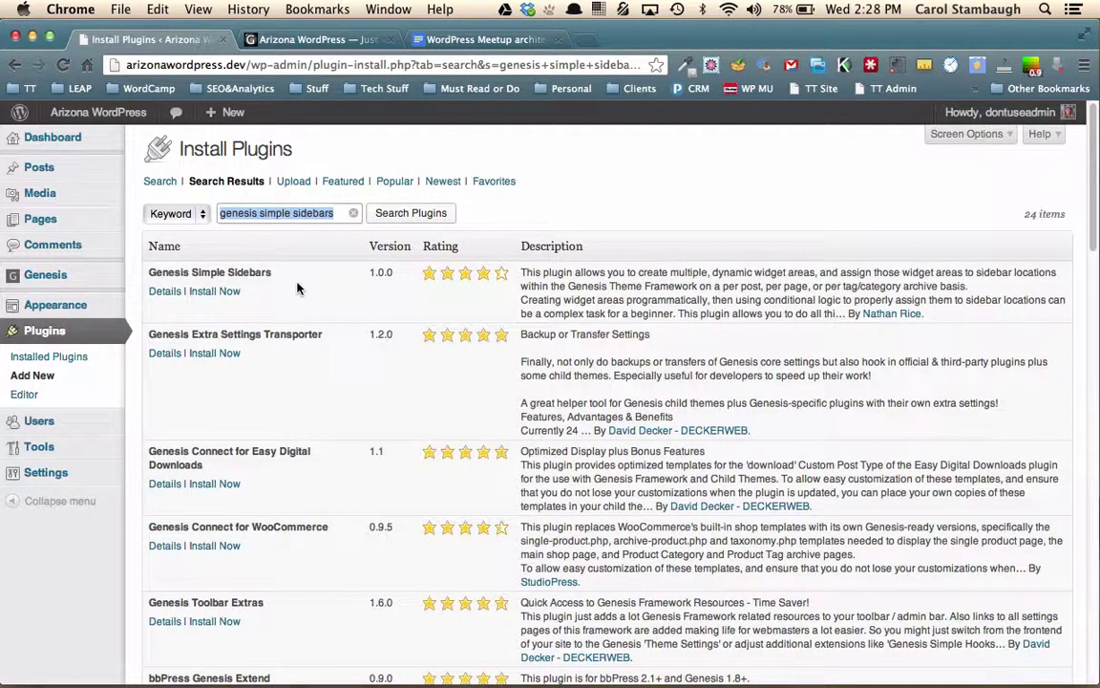
click(214, 291)
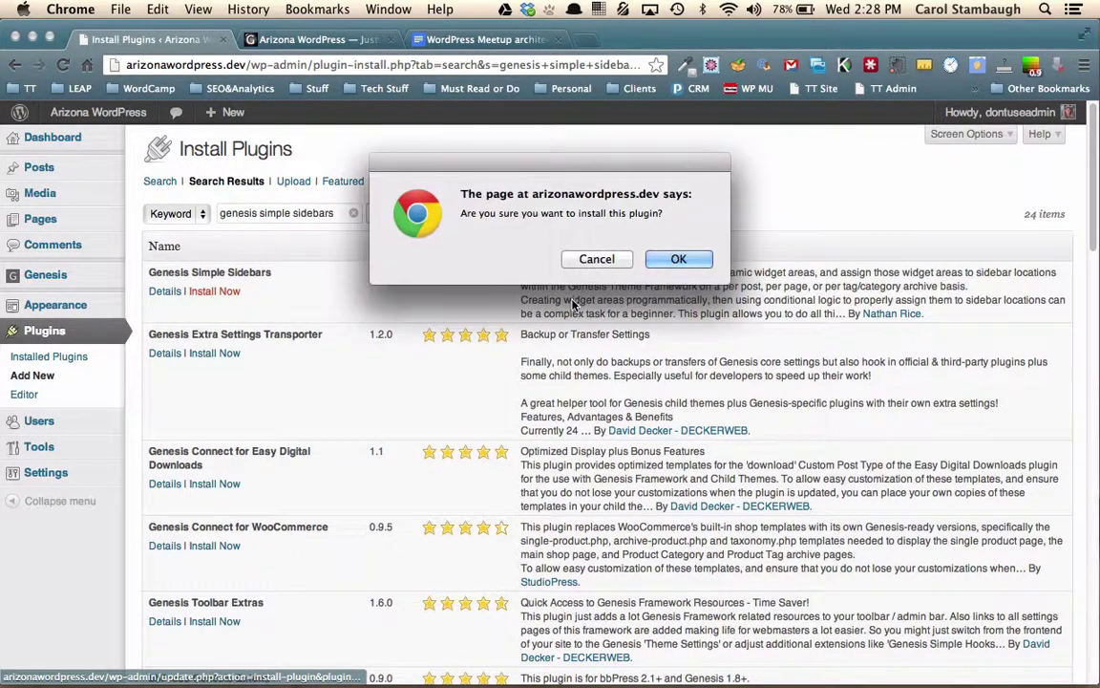
click(695, 260)
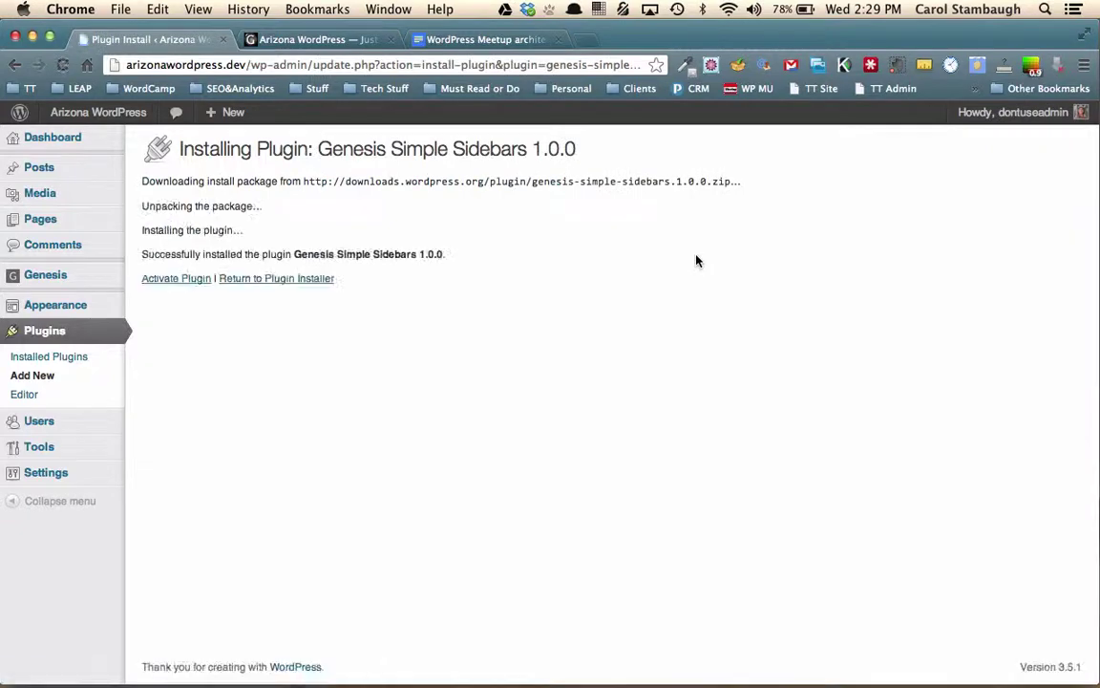
click(185, 280)
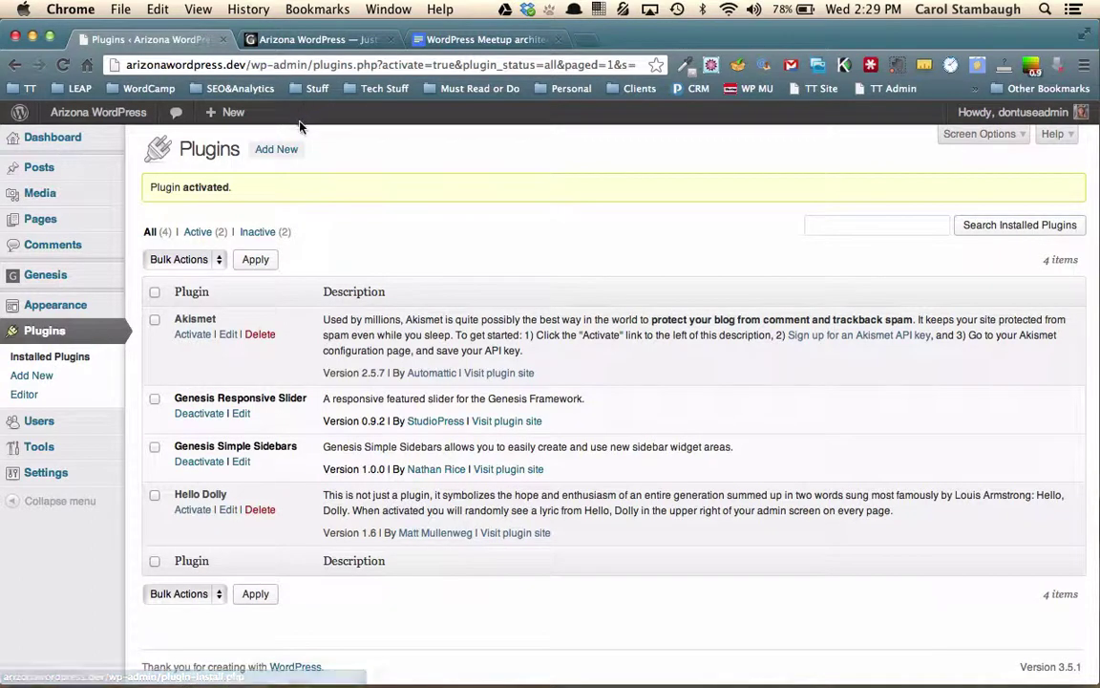
- Search the plugin directory for "genesis simple hooks"
click(286, 150)
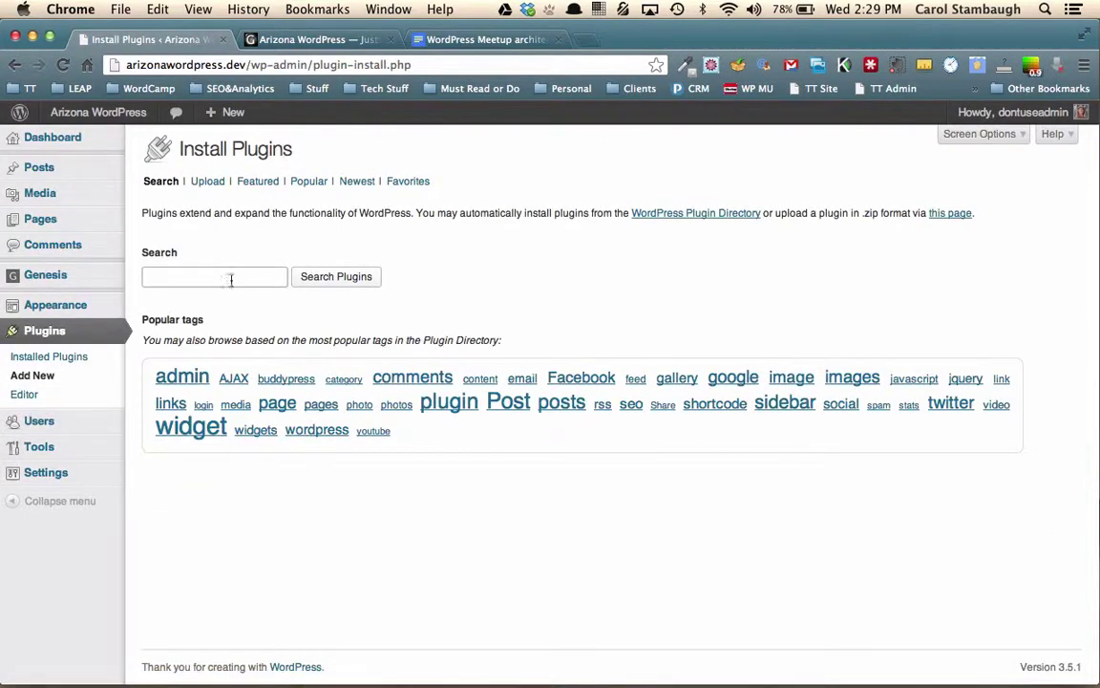
click(233, 277)
text(genesis)
key(BackSpace)
key(BackSpace)
key(BackSpace)
key(BackSpace)
key(BackSpace)
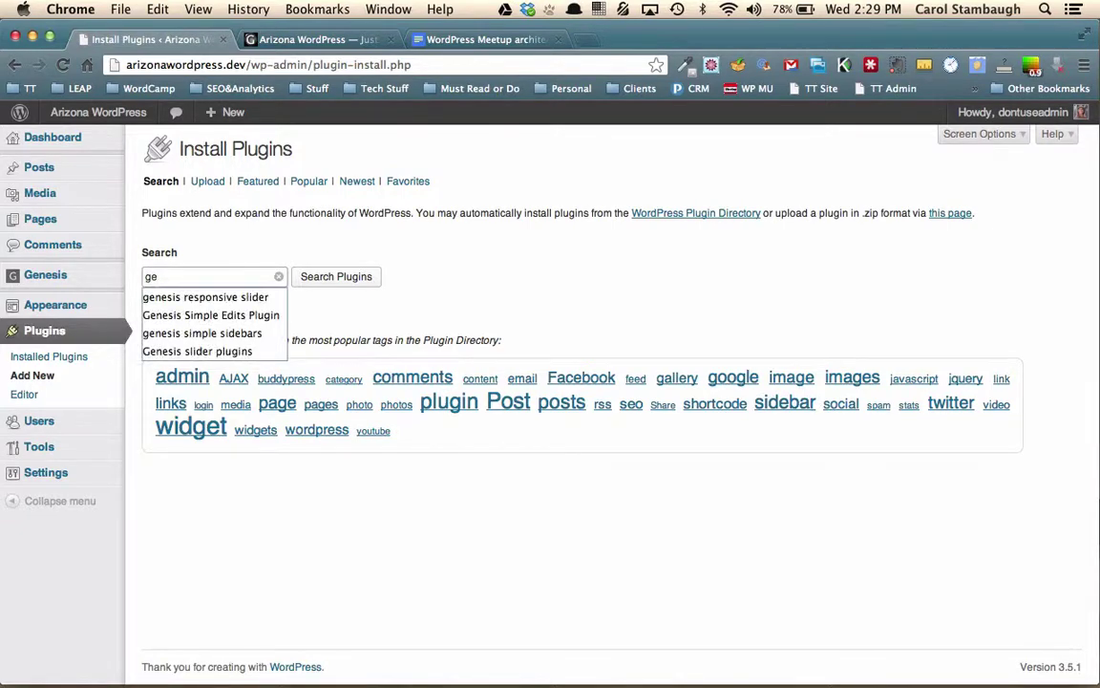
text(nesis s)
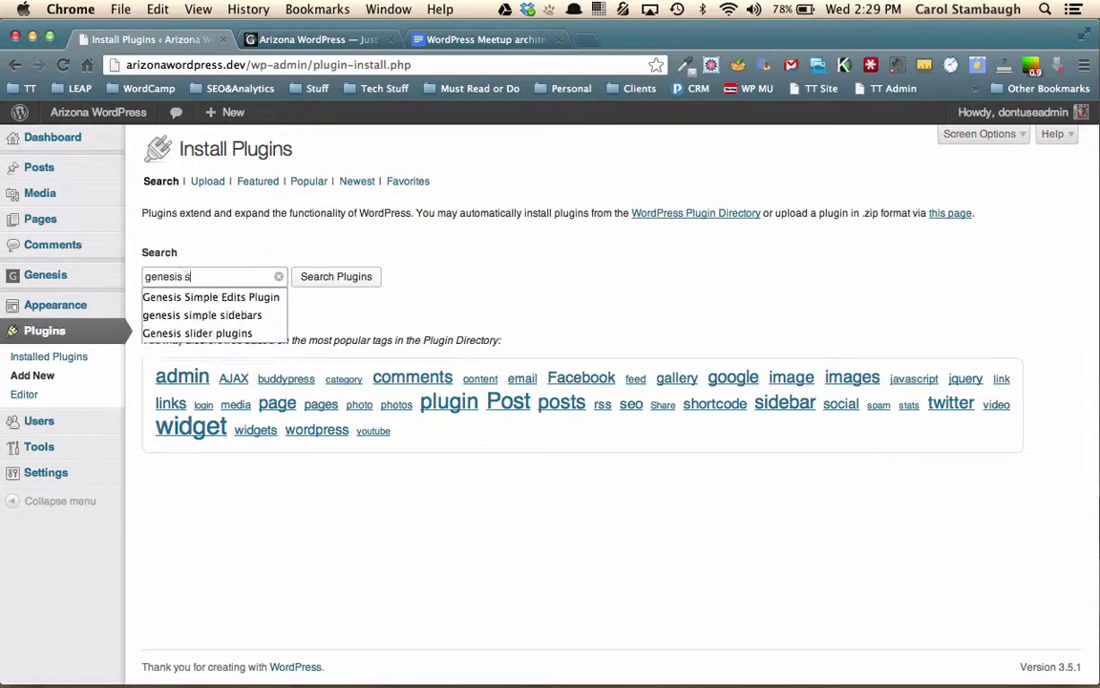
text(imple)
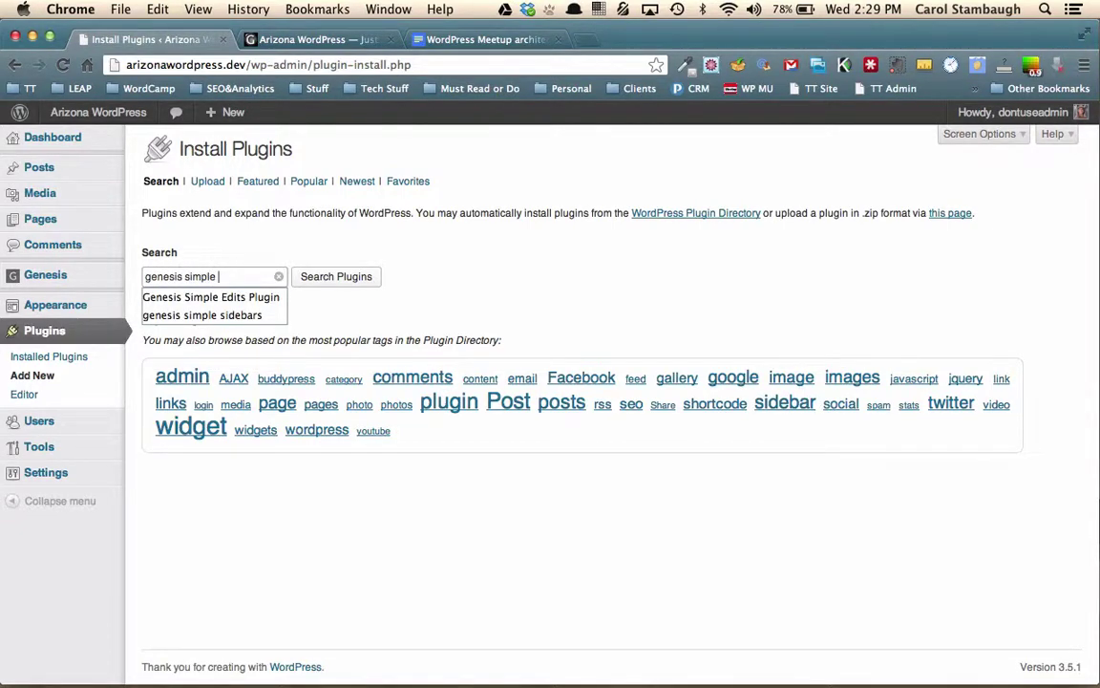
text( hooks)
key(Return)
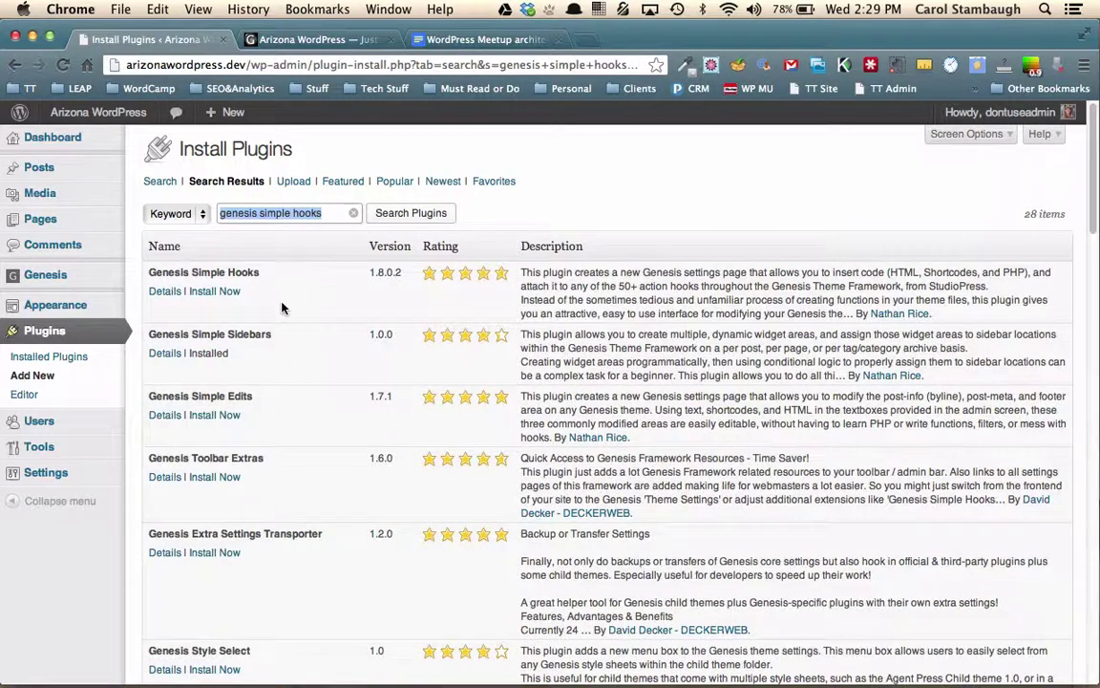
- Install and activate the Genesis Simple Hooks plugin from the search results
click(214, 291)
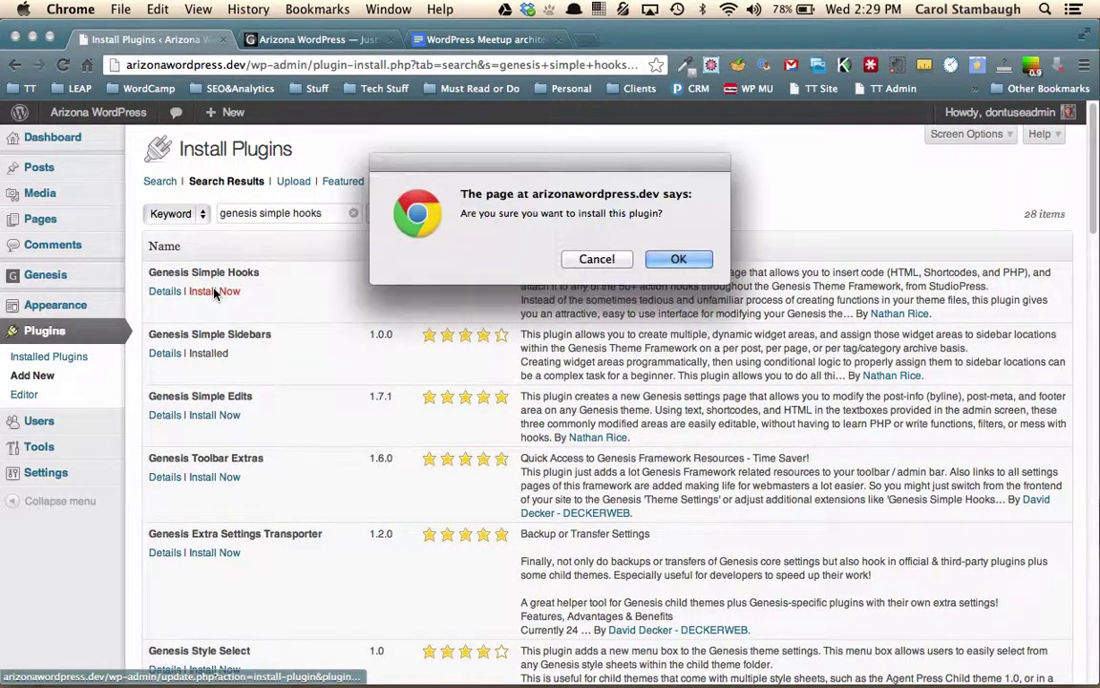
click(704, 258)
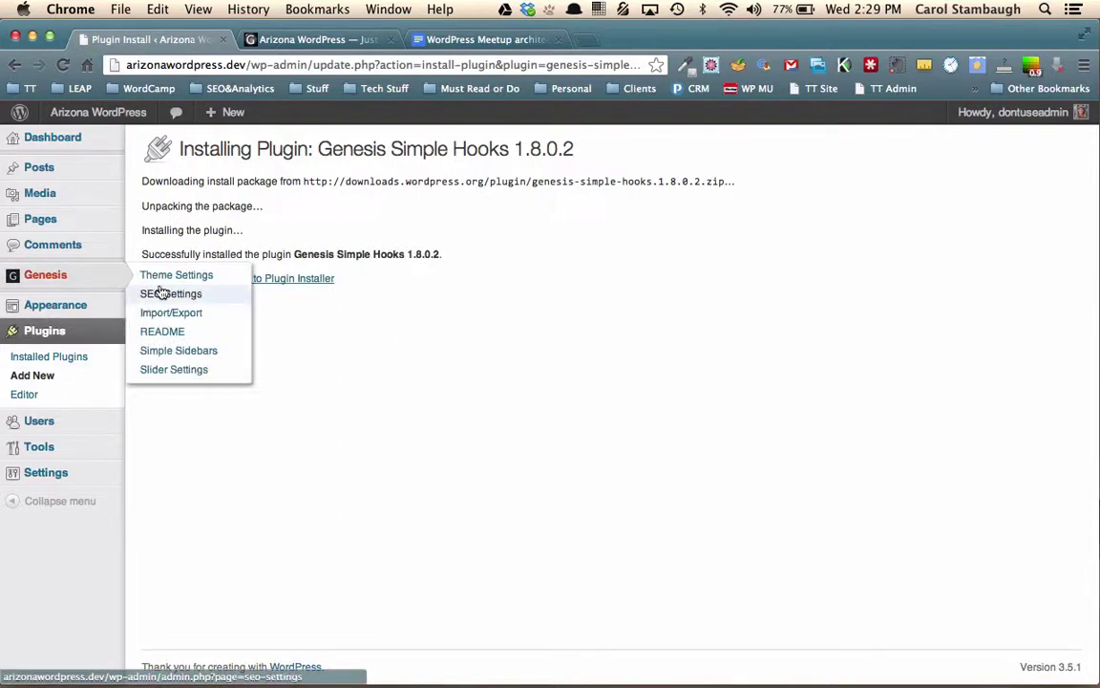
click(175, 283)
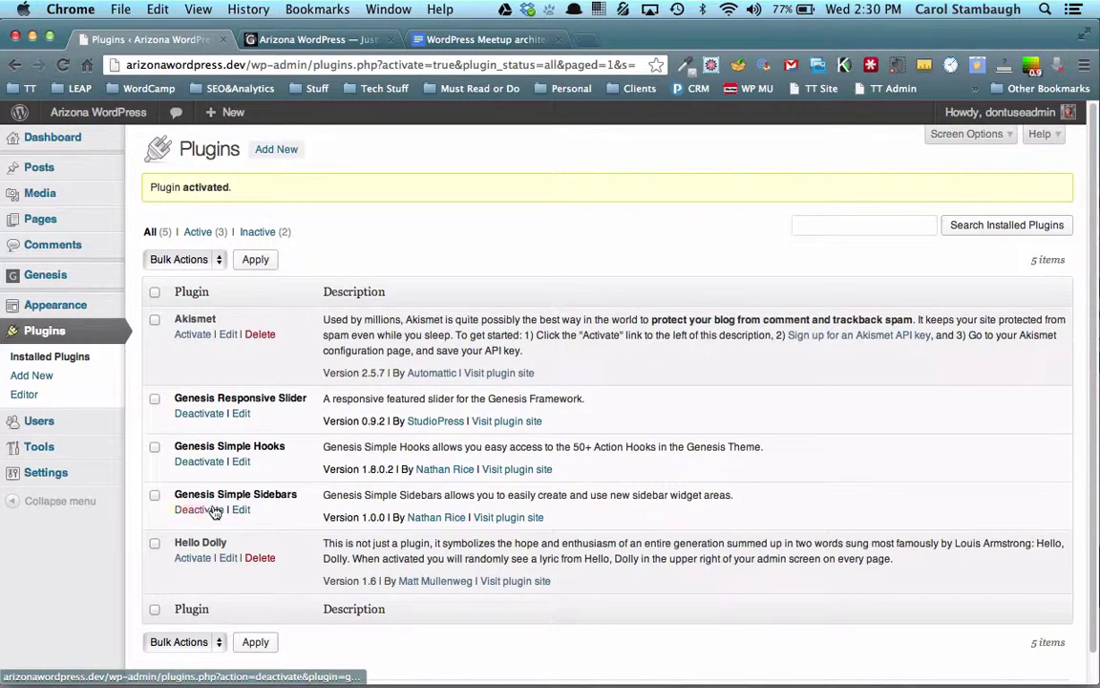
mouse_move(60, 475)
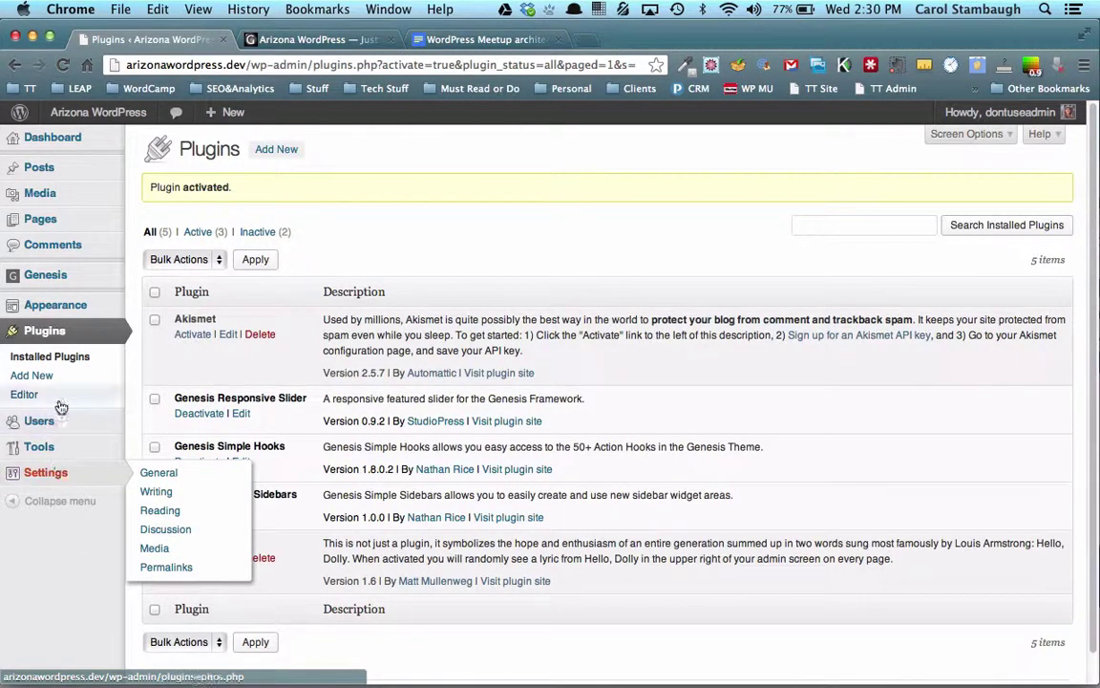
mouse_move(57, 283)
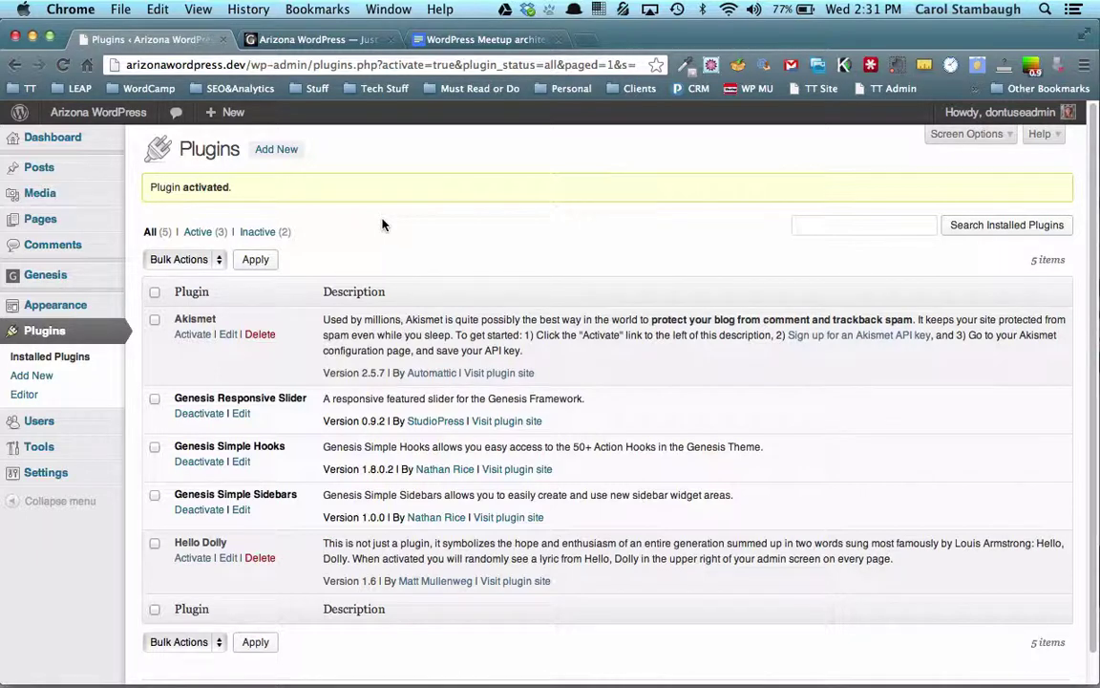
mouse_move(86, 113)
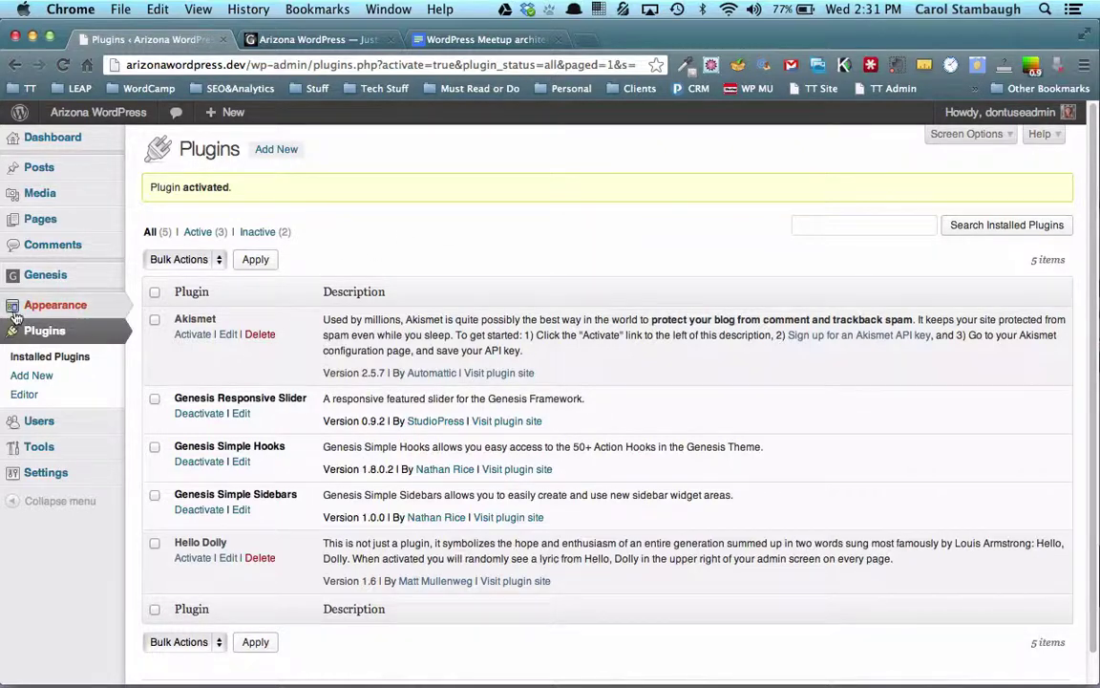
- Open the theme's custom header settings and highlight the pixel dimensions required for the header image
mouse_move(57, 305)
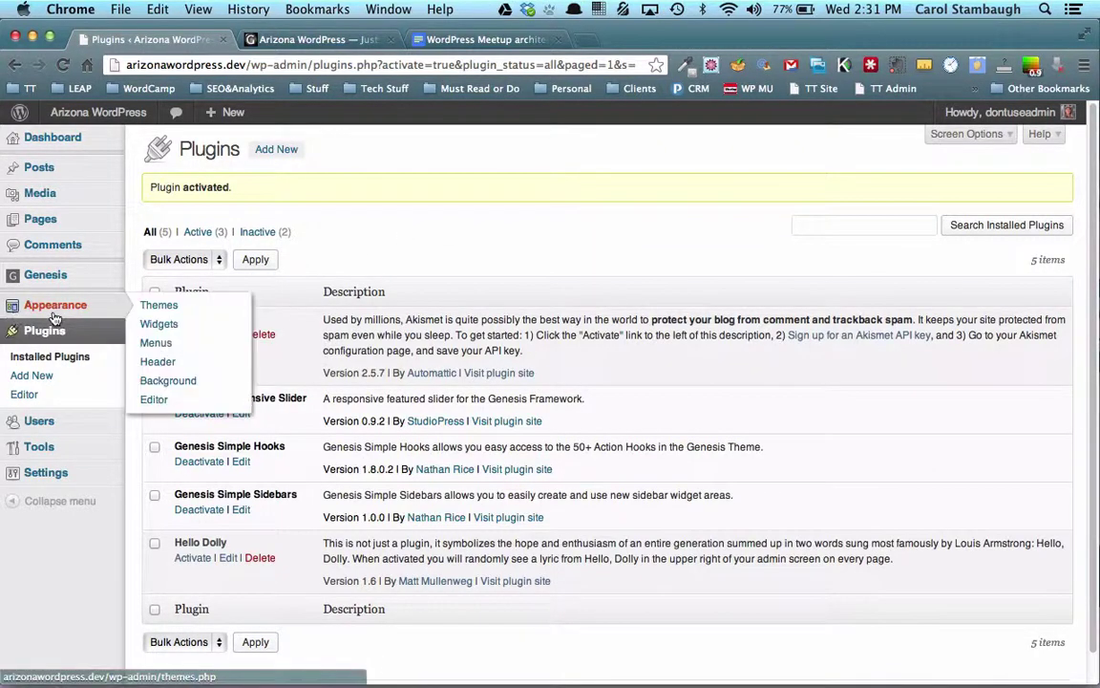
click(183, 363)
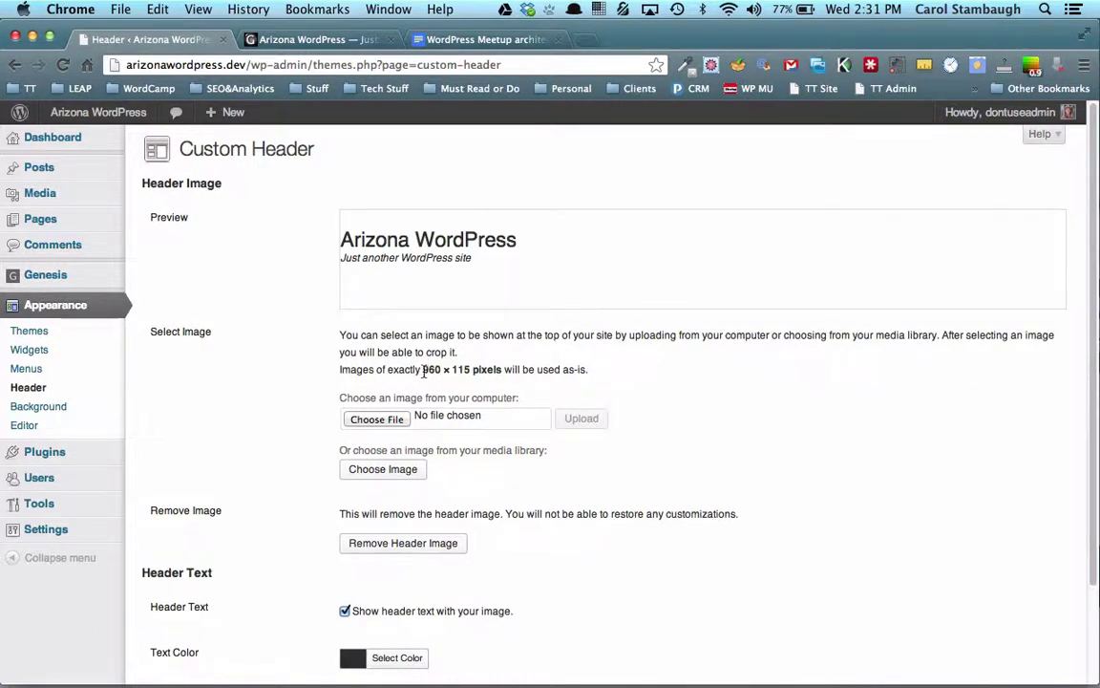
drag(424, 369, 470, 370)
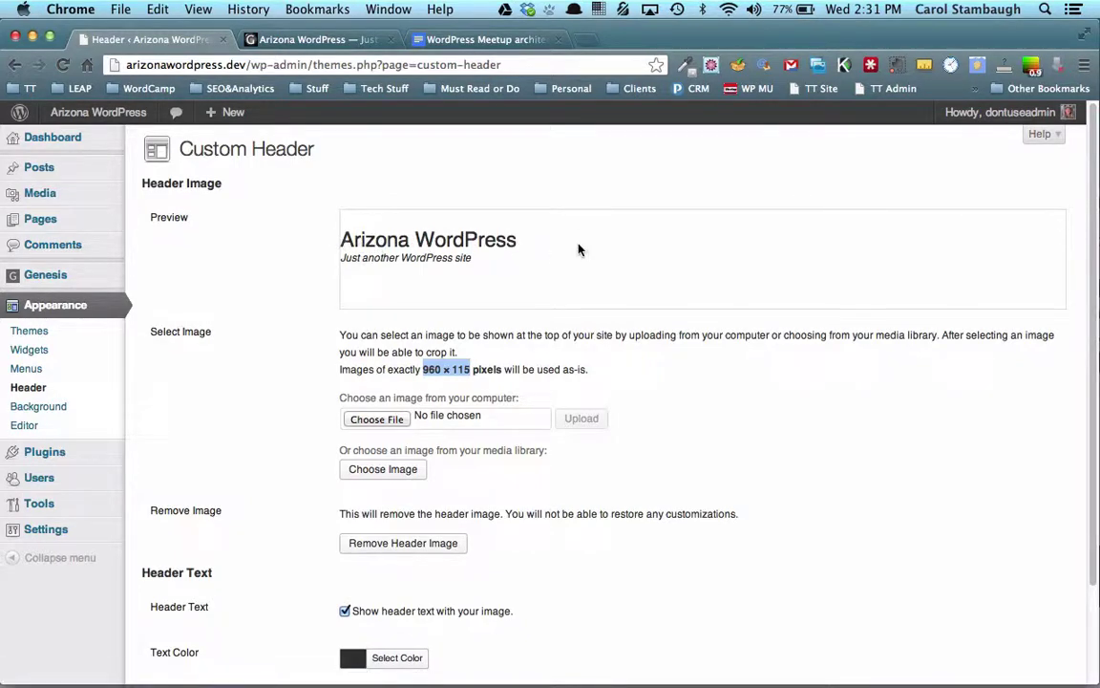
- Turn off showing the header text with the header image
scroll(425, 256, down, 3)
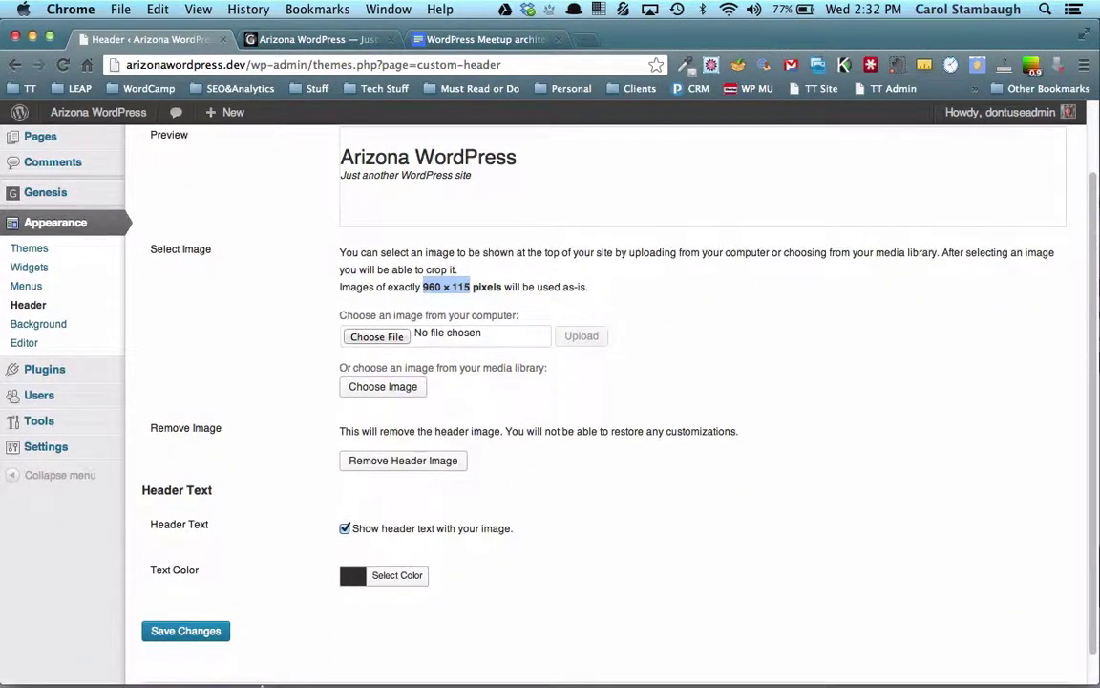
click(345, 528)
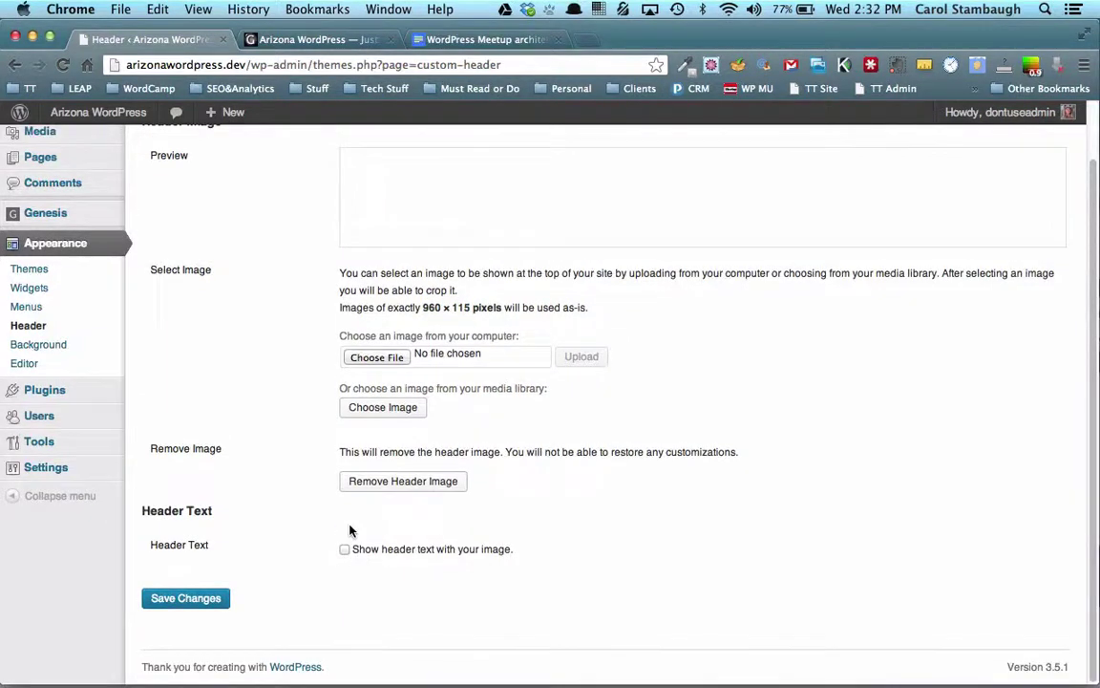